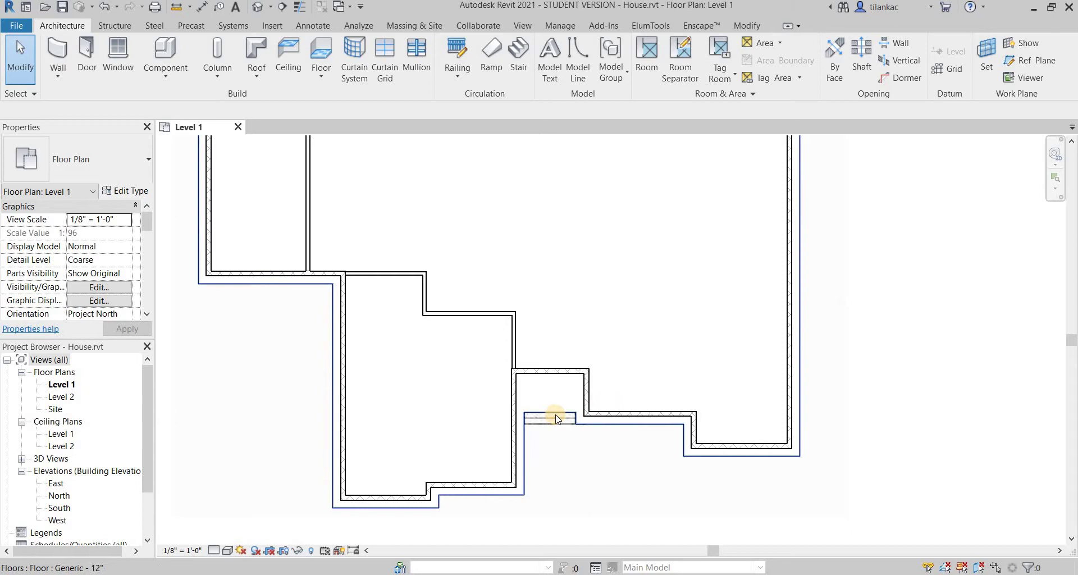
Step: Hide the floor element in the Level 1 plan so the underlying floor plan image can be seen
{"action": "left_click", "coordinate": [556, 417]}
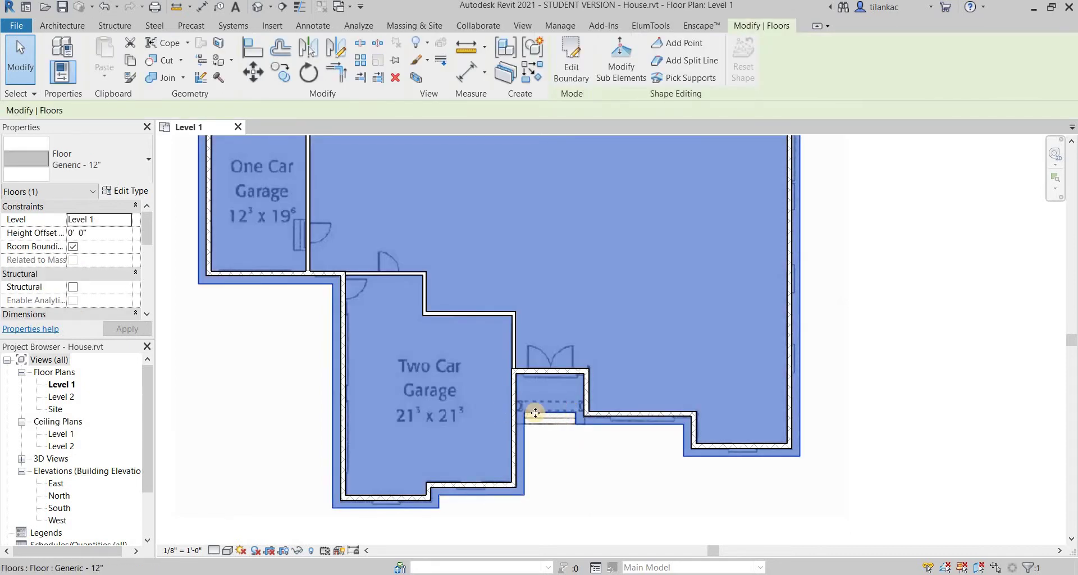
{"action": "right_click", "coordinate": [564, 401]}
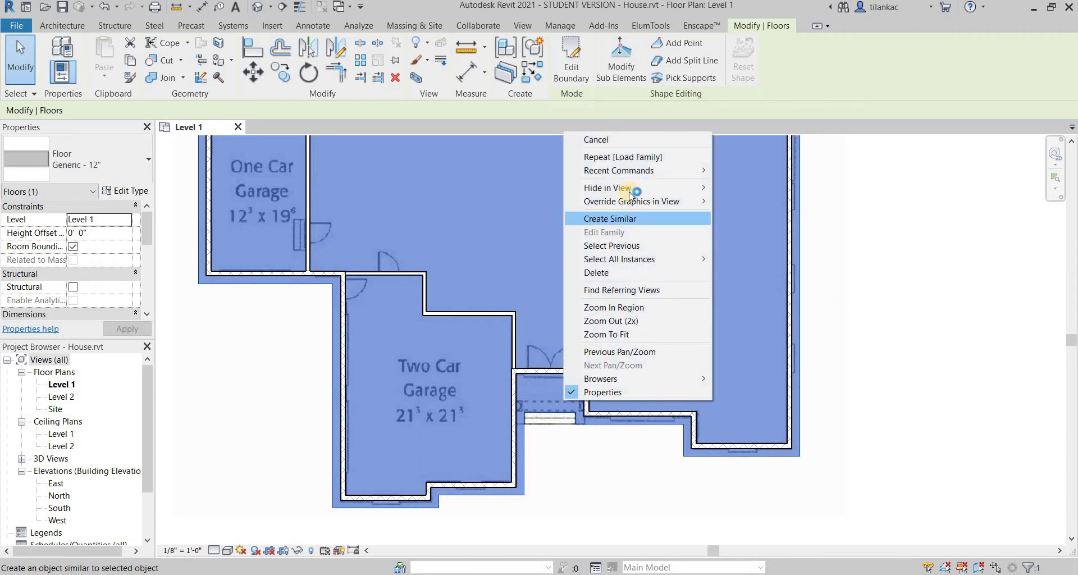
{"action": "mouse_move", "coordinate": [631, 195]}
{"action": "left_click", "coordinate": [767, 190]}
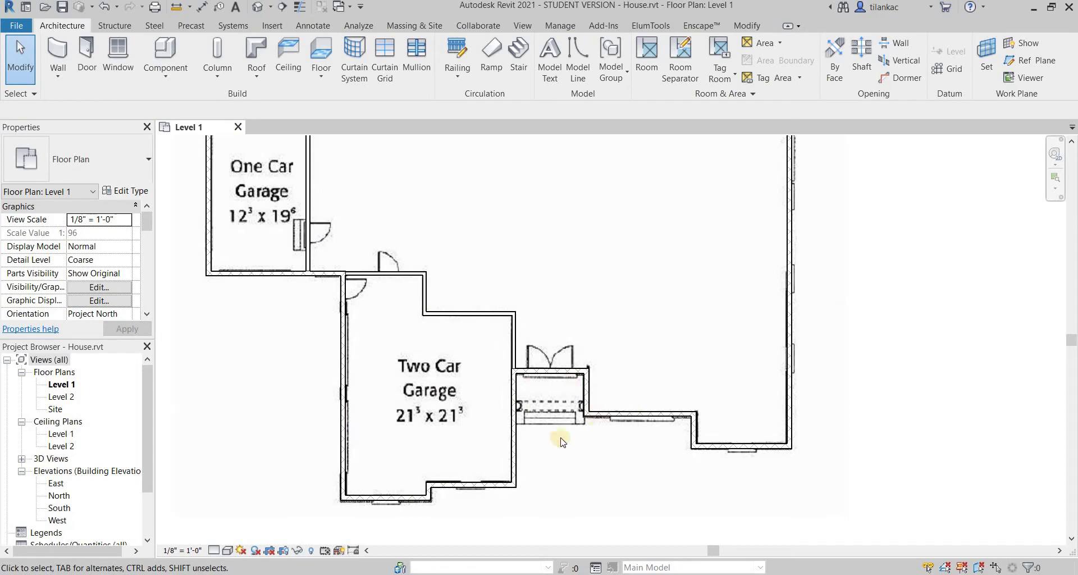
Step: Reveal the hidden elements, unhide the floor in the Level 1 view, and leave the reveal mode
{"action": "left_click", "coordinate": [312, 550]}
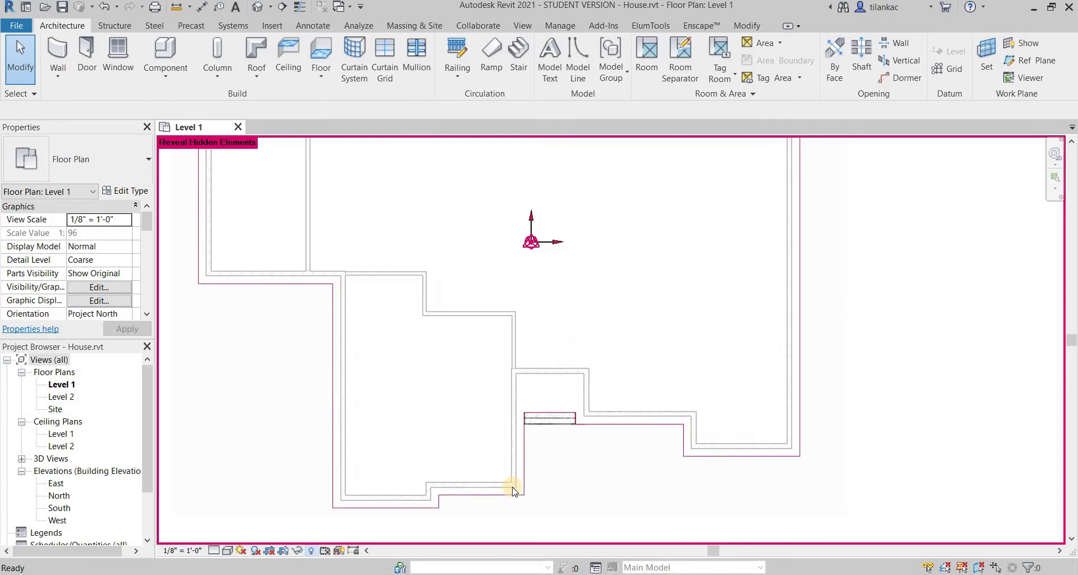
{"action": "left_click", "coordinate": [551, 406]}
{"action": "right_click", "coordinate": [552, 406]}
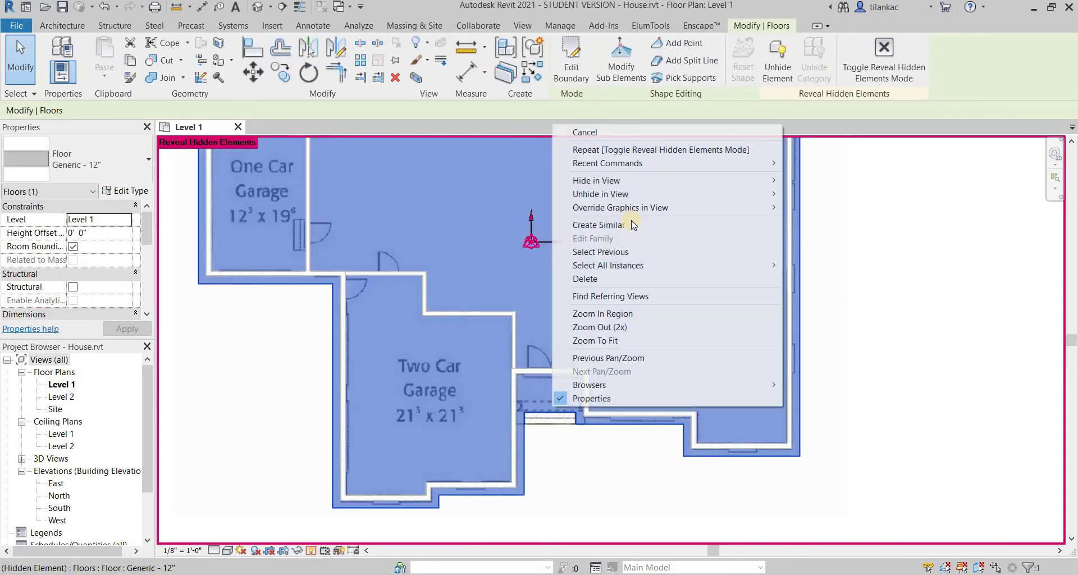
{"action": "mouse_move", "coordinate": [650, 193]}
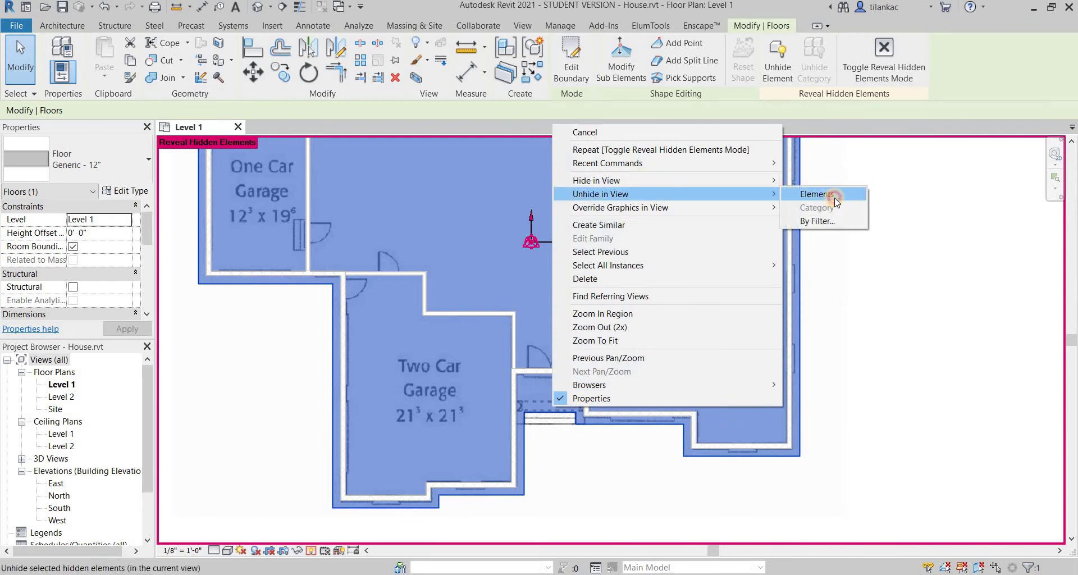
{"action": "left_click", "coordinate": [830, 194]}
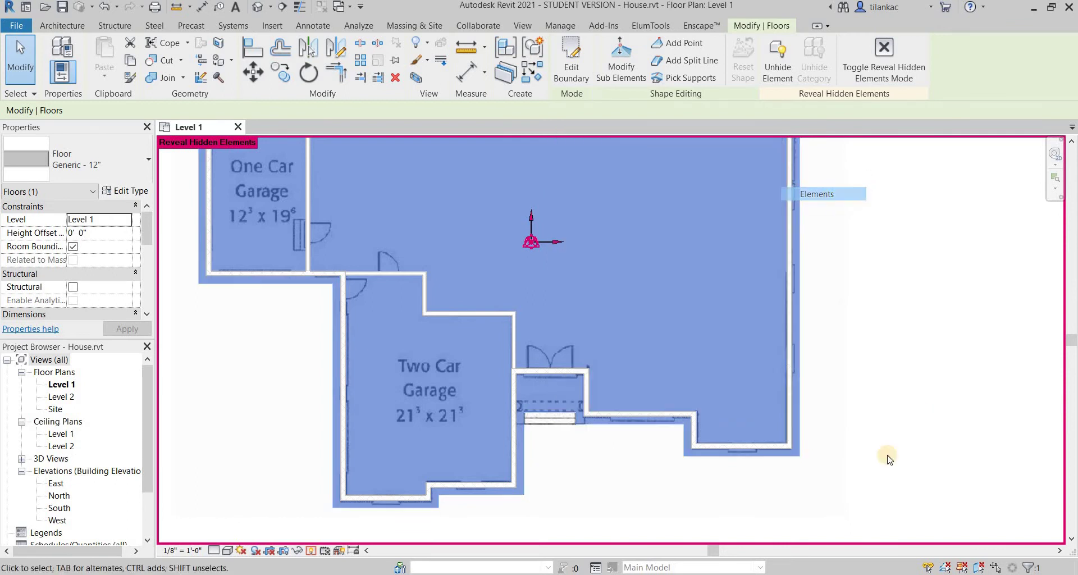
{"action": "left_click", "coordinate": [311, 550]}
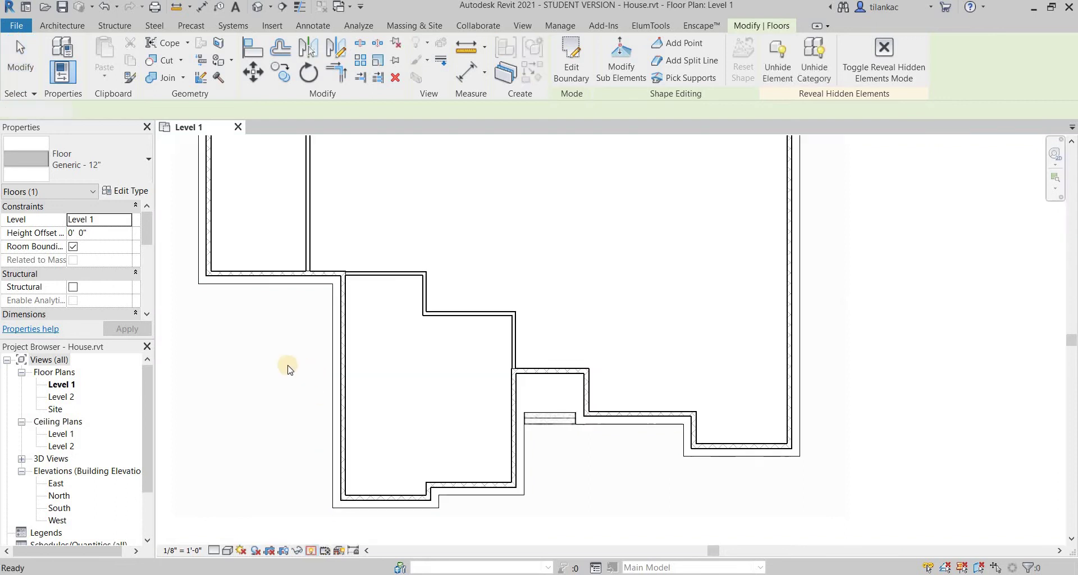
{"action": "left_click", "coordinate": [288, 370]}
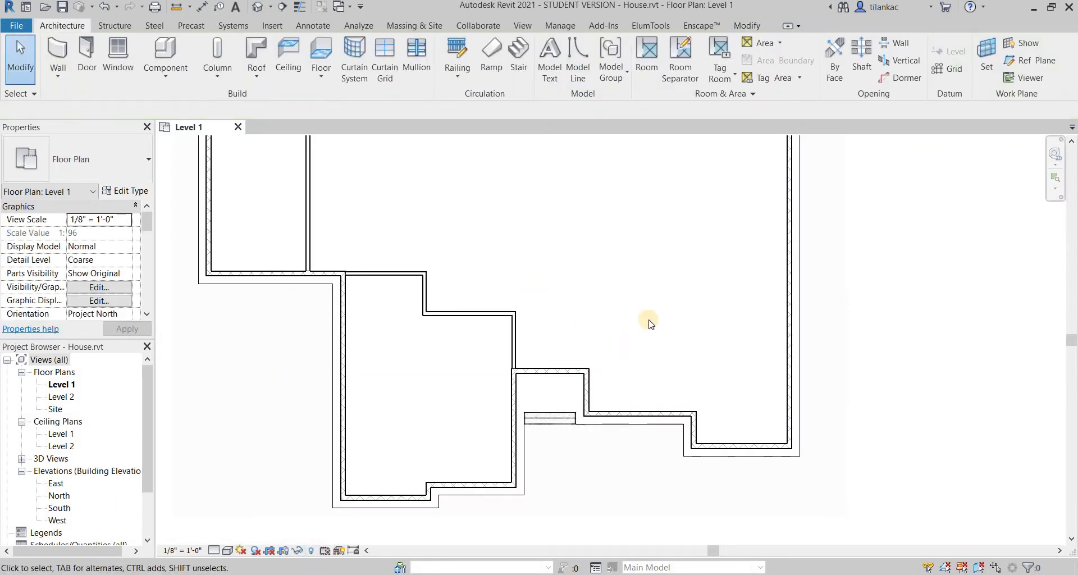
Step: Hide the whole category of the Generic - 12" floor in the Level 1 plan view
{"action": "left_click", "coordinate": [556, 411]}
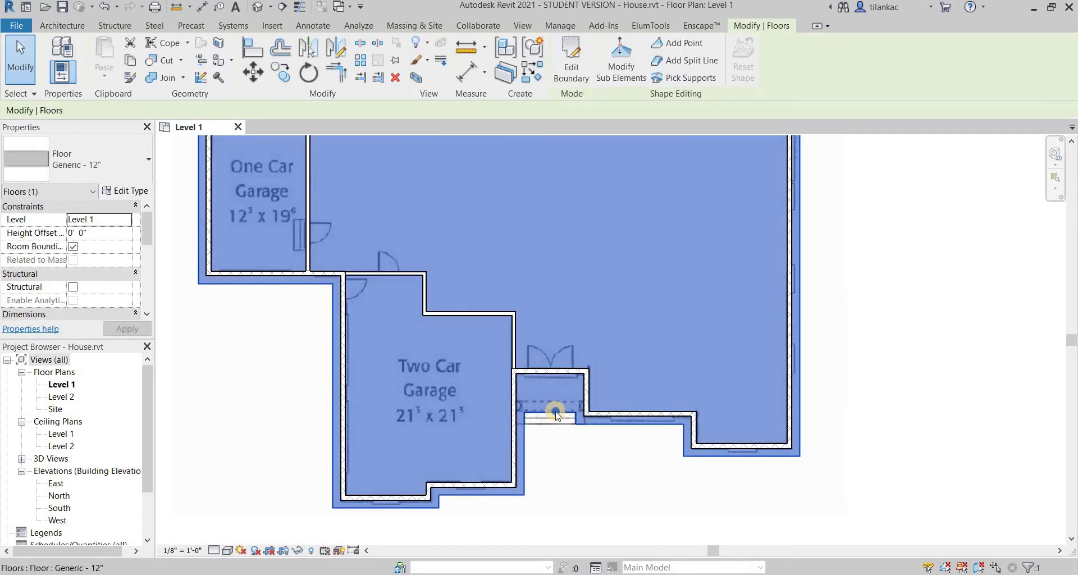
{"action": "right_click", "coordinate": [555, 411]}
{"action": "mouse_move", "coordinate": [686, 199]}
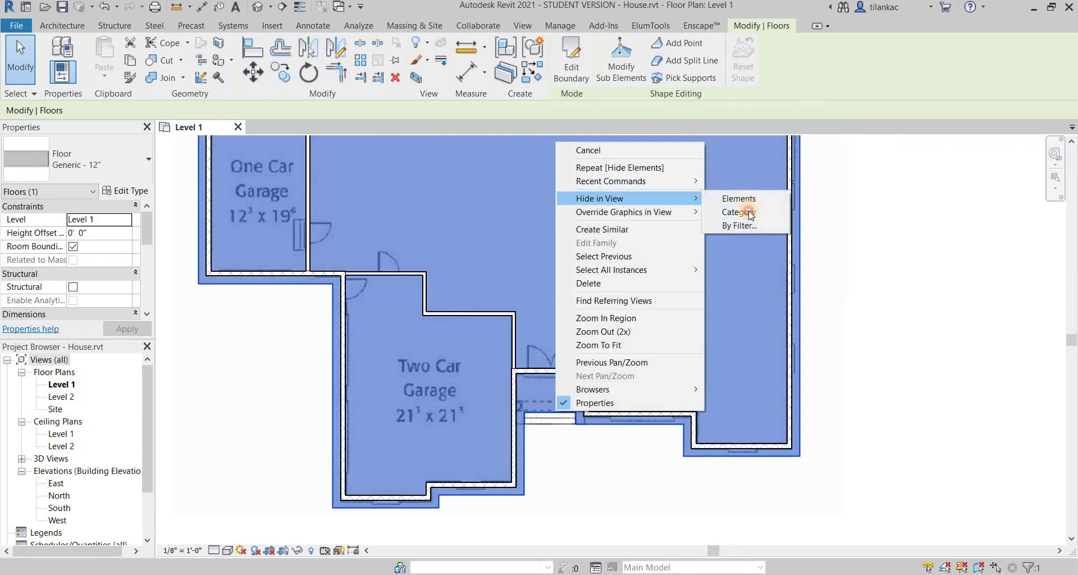
{"action": "left_click", "coordinate": [749, 212]}
{"action": "scroll", "coordinate": [544, 371], "scroll_direction": "up", "scroll_amount": 3}
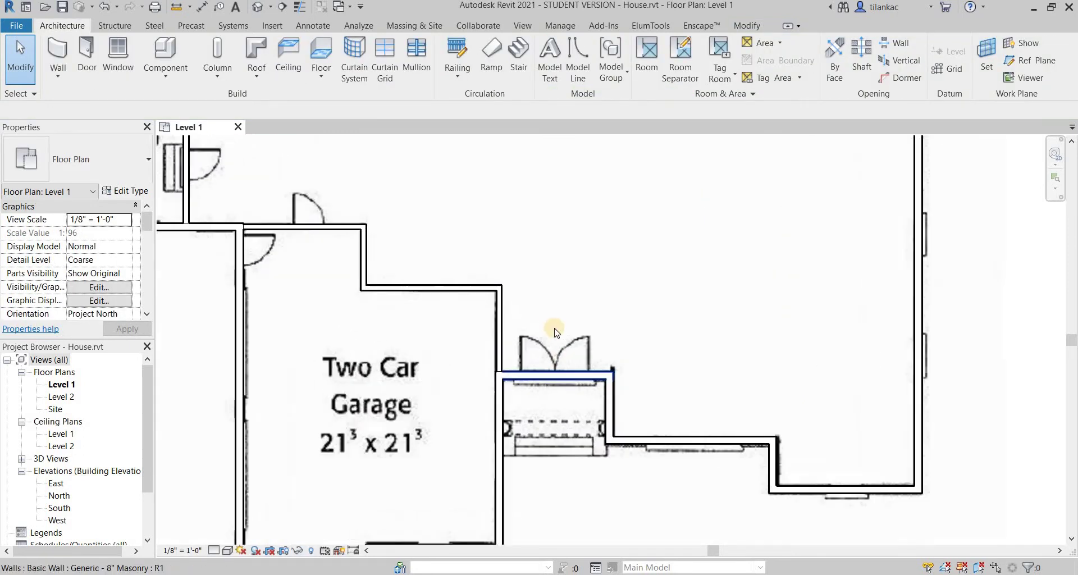
{"action": "scroll", "coordinate": [552, 332], "scroll_direction": "down", "scroll_amount": 4}
{"action": "middle_click_drag", "start_coordinate": [675, 339], "coordinate": [617, 355]}
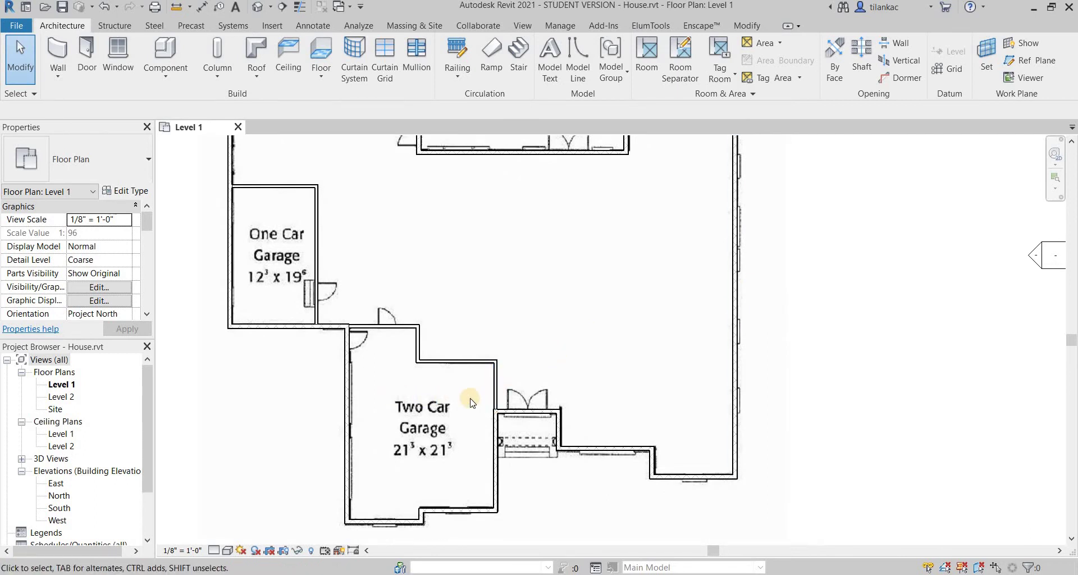
Step: Start placing a door and open the family loader on the Doors library folder
{"action": "left_click", "coordinate": [87, 55]}
{"action": "left_click", "coordinate": [134, 166]}
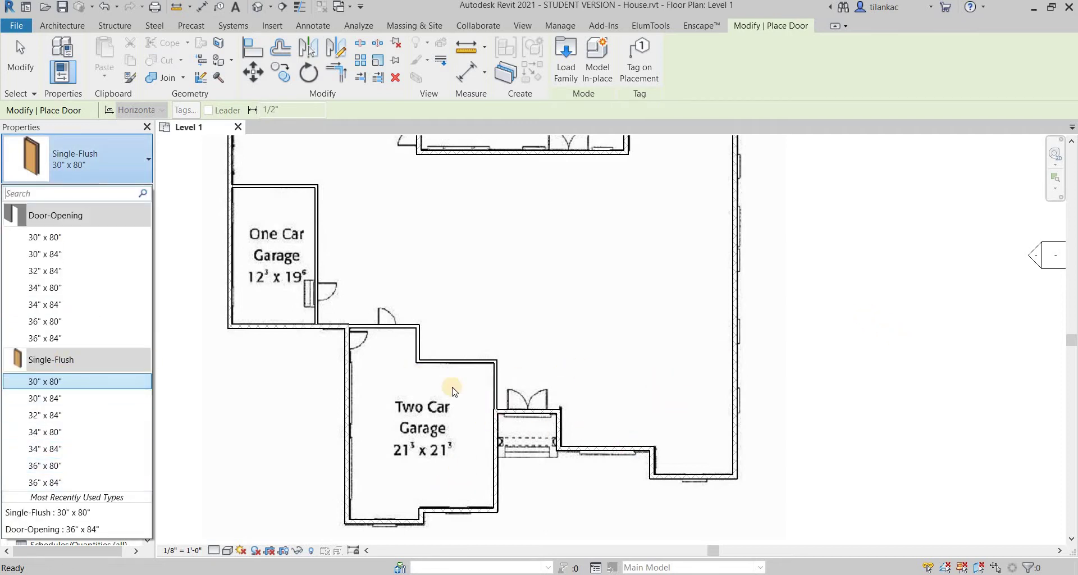
{"action": "left_click", "coordinate": [572, 51]}
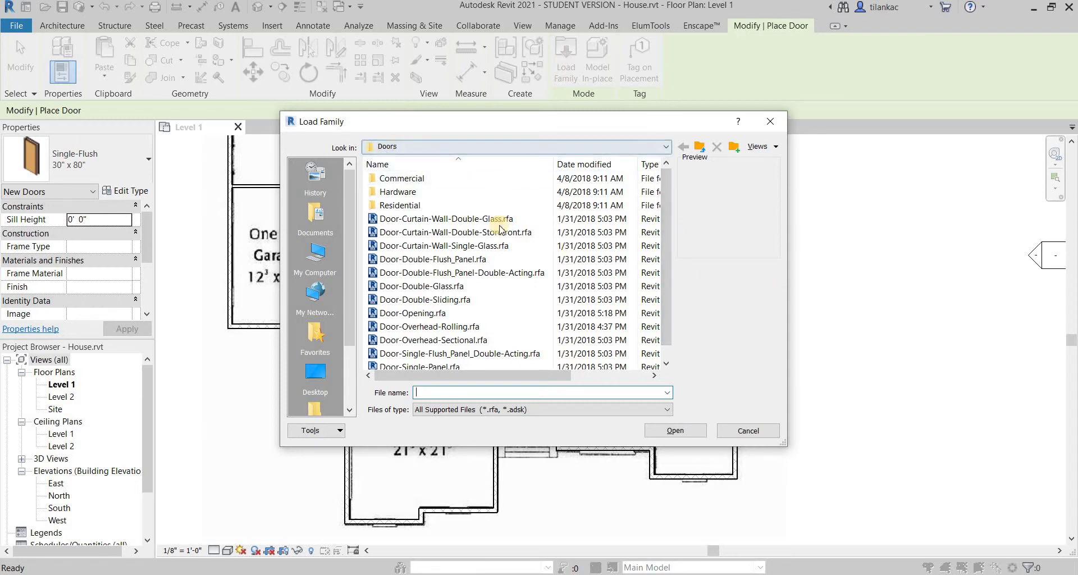
Step: Examine the previews of the door families in the Doors folder to find a suitable double entry door
{"action": "left_click", "coordinate": [468, 222]}
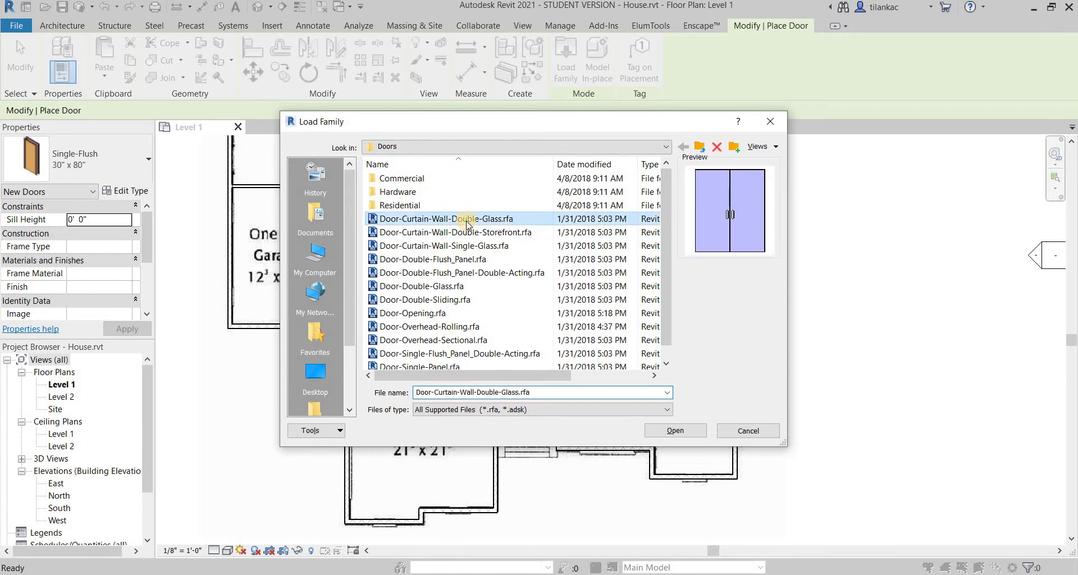
{"action": "key", "text": "Down"}
{"action": "key", "text": "Down"}
{"action": "key", "text": "Down"}
{"action": "key", "text": "Down"}
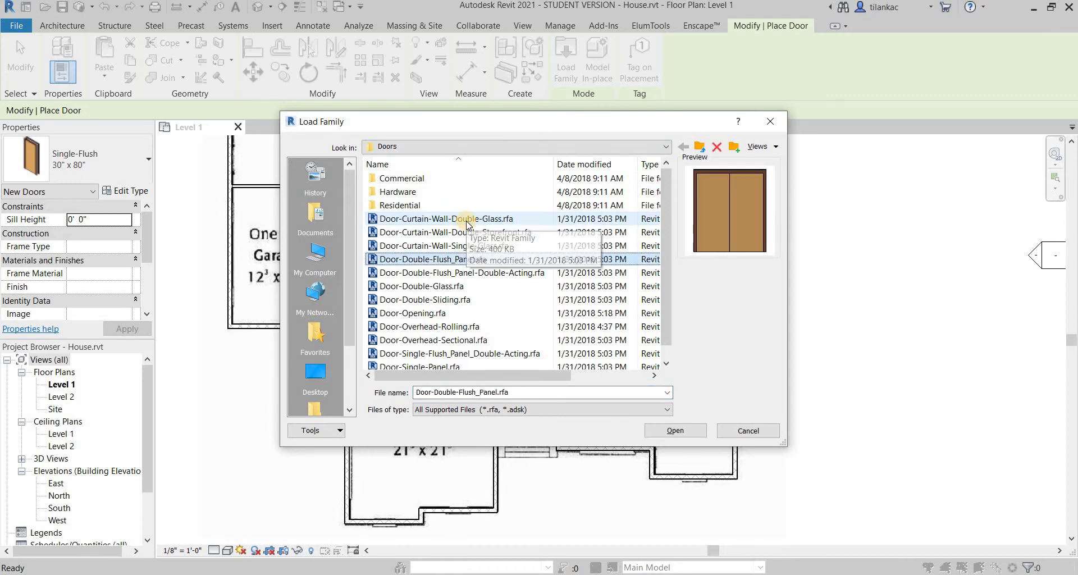
{"action": "key", "text": "Down"}
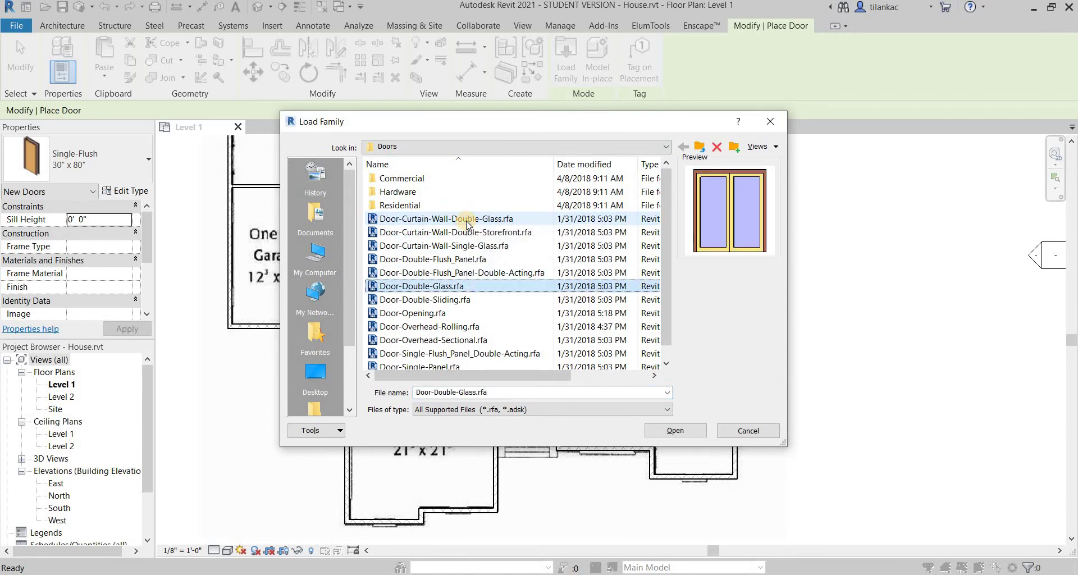
{"action": "key", "text": "Down"}
{"action": "key", "text": "Down"}
{"action": "key", "text": "Down"}
{"action": "key", "text": "Down"}
{"action": "key", "text": "Down"}
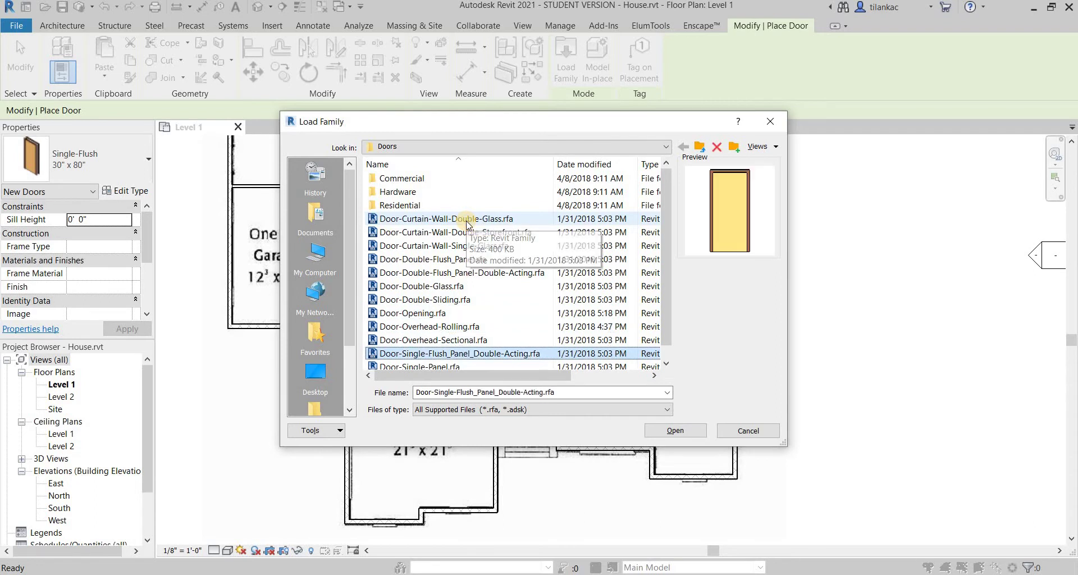
{"action": "key", "text": "Down"}
{"action": "key", "text": "Up"}
{"action": "key", "text": "Up"}
{"action": "key", "text": "Up"}
{"action": "key", "text": "Up"}
{"action": "key", "text": "Up"}
{"action": "key", "text": "Up"}
{"action": "key", "text": "Up"}
{"action": "key", "text": "Up"}
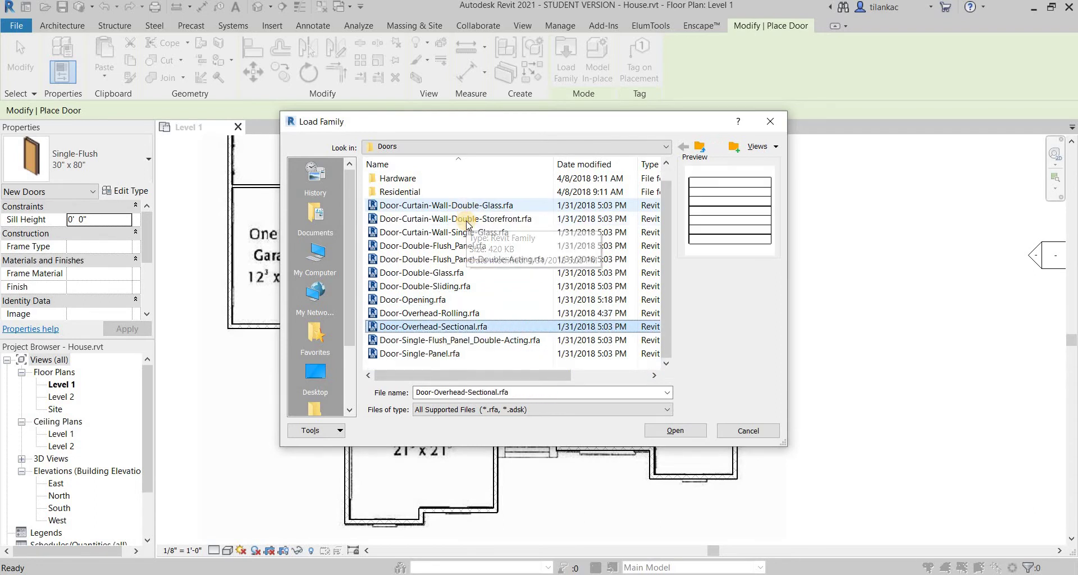
{"action": "key", "text": "Up"}
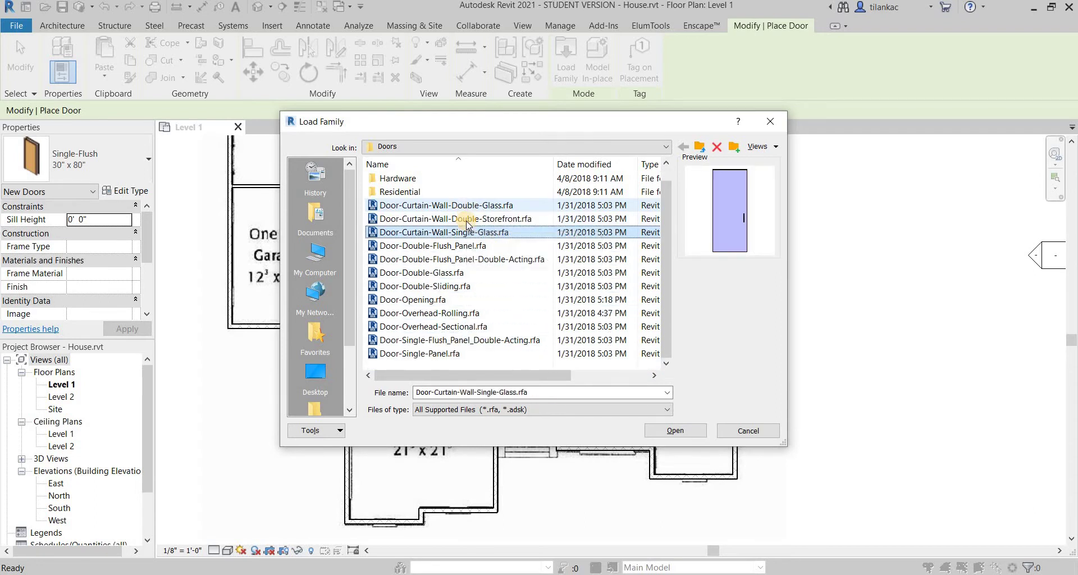
Step: Load the Door-Double-Flush_Panel.rfa family with all its types, from 68" x 80" through 72" x 84"
{"action": "key", "text": "Down"}
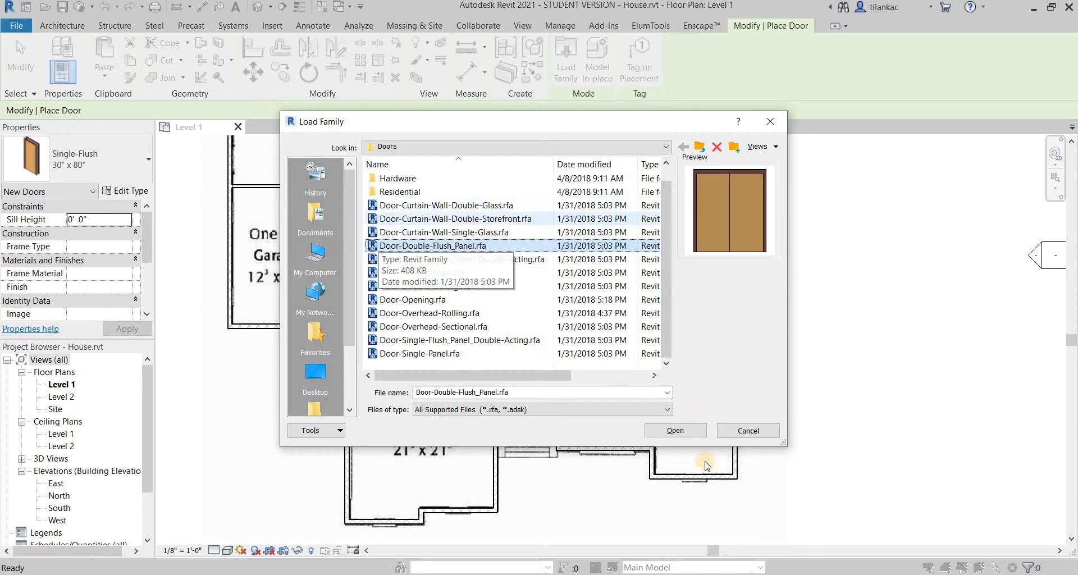
{"action": "left_click", "coordinate": [674, 431]}
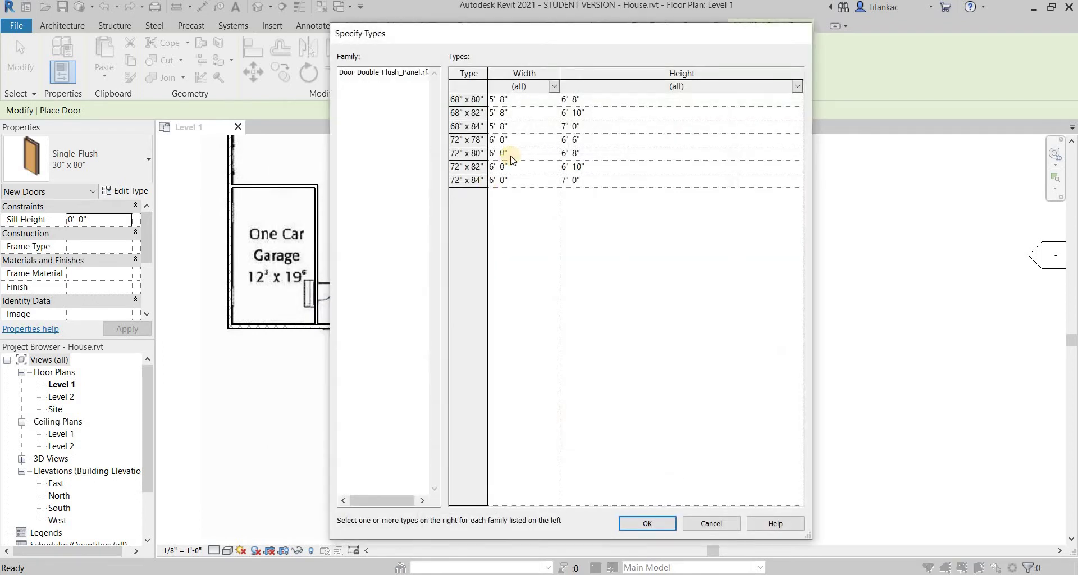
{"action": "left_click", "coordinate": [474, 100]}
{"action": "left_click", "coordinate": [467, 181], "text": "shift"}
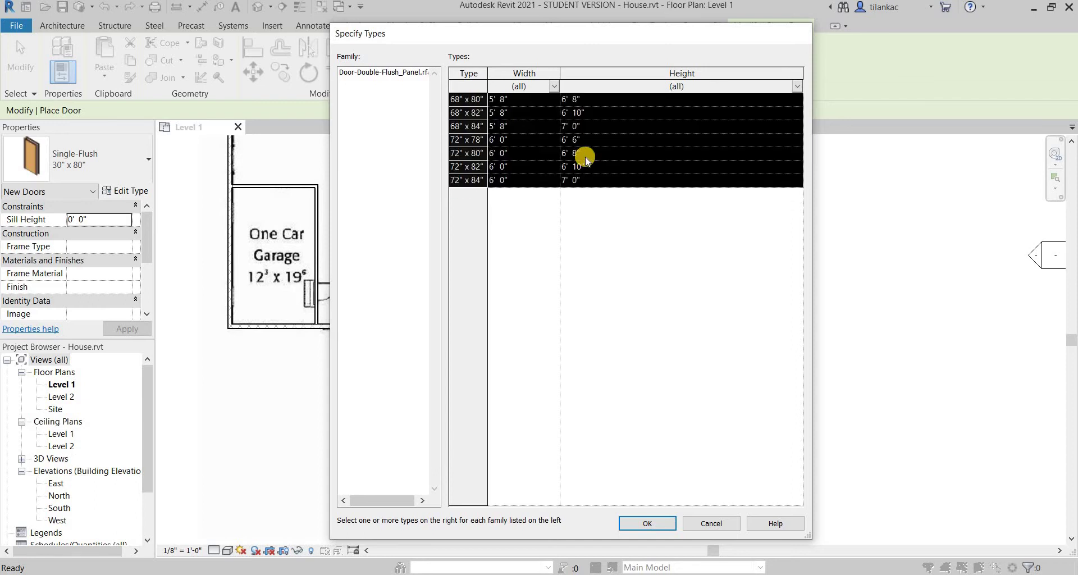
{"action": "left_click", "coordinate": [466, 99]}
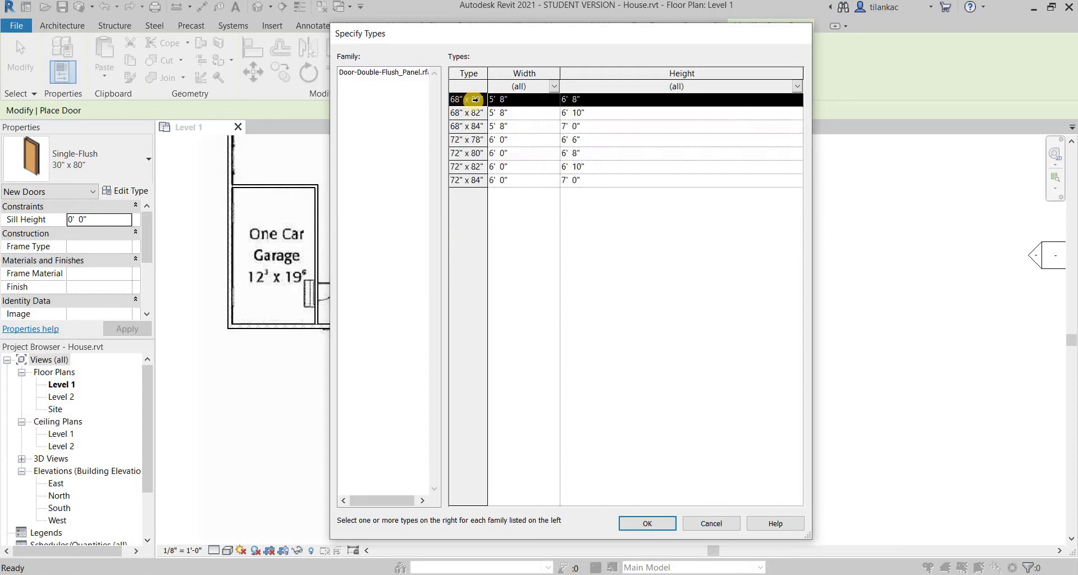
{"action": "left_click", "coordinate": [467, 180], "text": "shift"}
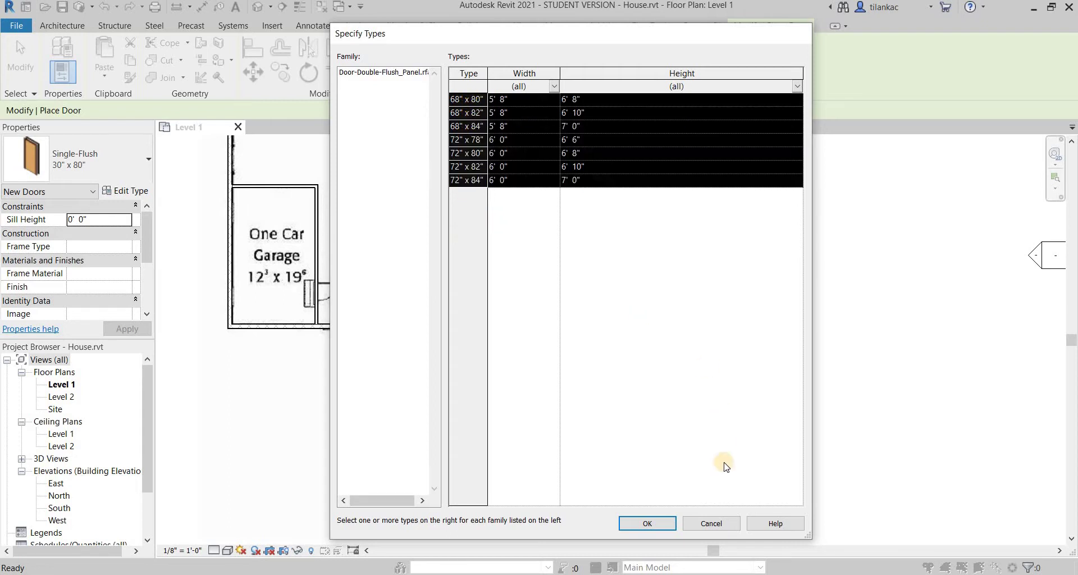
{"action": "left_click", "coordinate": [643, 523]}
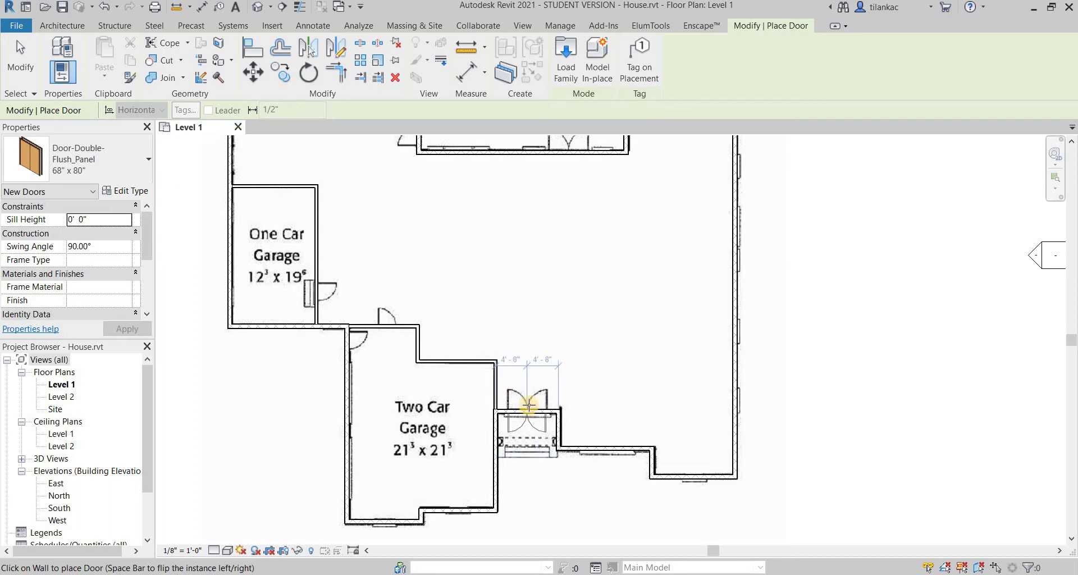
Step: Place a 68" x 80" double flush-panel door in the front entry wall, matching the double door on the plan image, and end door placement
{"action": "scroll", "coordinate": [537, 413], "scroll_direction": "up", "scroll_amount": 4}
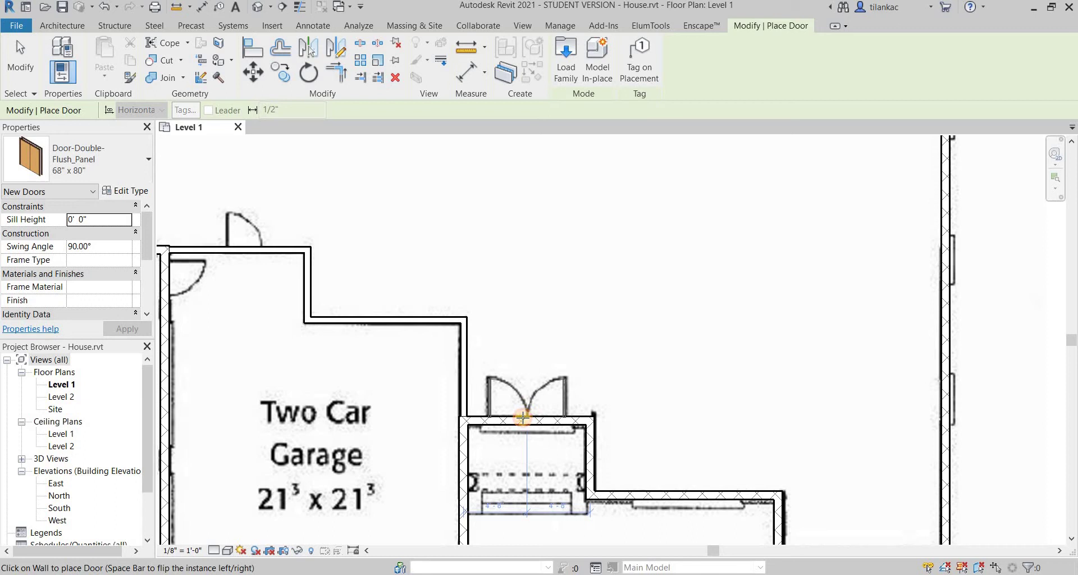
{"action": "left_click", "coordinate": [523, 417]}
{"action": "right_click", "coordinate": [693, 289]}
{"action": "left_click", "coordinate": [710, 296]}
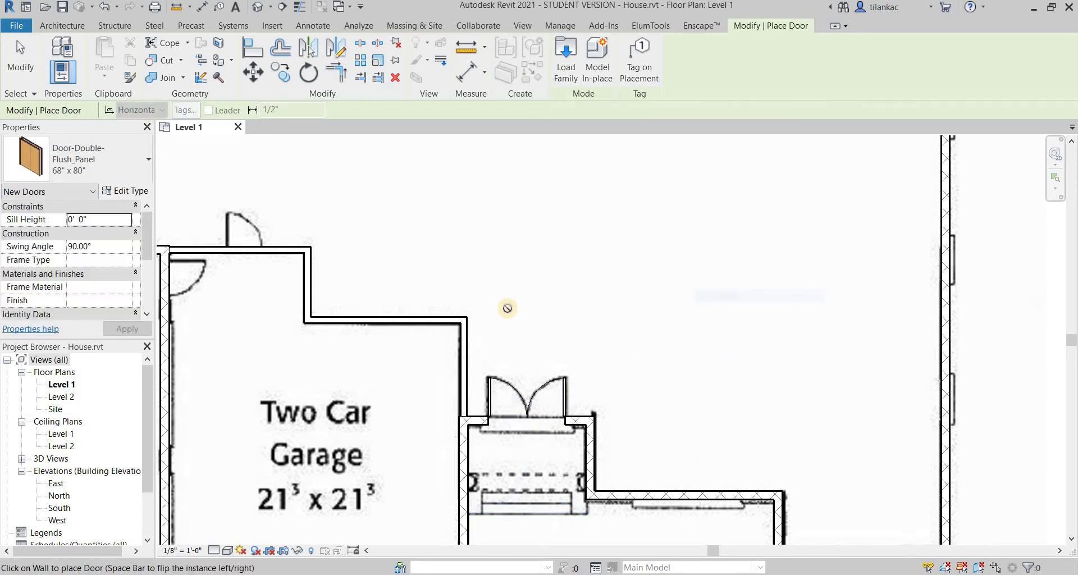
{"action": "scroll", "coordinate": [438, 306], "scroll_direction": "down", "scroll_amount": 2}
{"action": "middle_click_drag", "start_coordinate": [438, 306], "coordinate": [593, 323]}
{"action": "middle_click_drag", "start_coordinate": [526, 221], "coordinate": [532, 289]}
{"action": "scroll", "coordinate": [510, 283], "scroll_direction": "up", "scroll_amount": 1}
{"action": "right_click", "coordinate": [521, 290]}
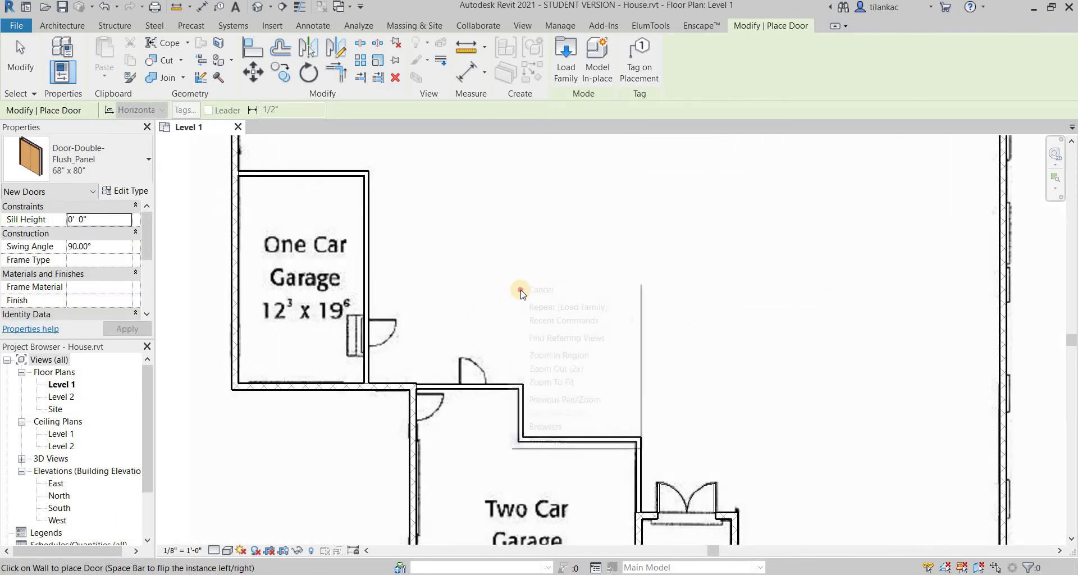
{"action": "left_click", "coordinate": [540, 290]}
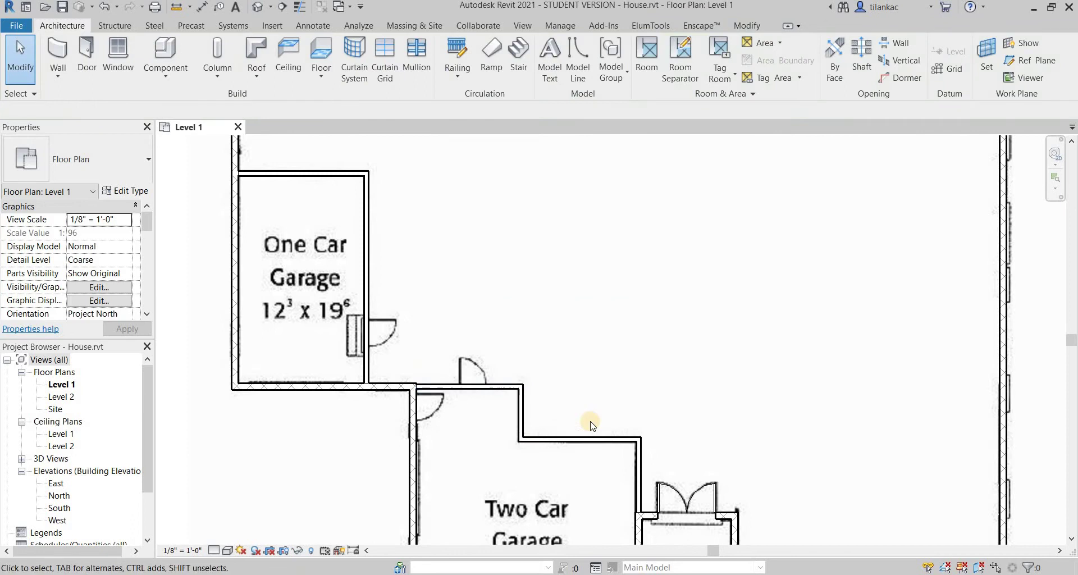
Step: Place a Single-Flush 30" x 80" door in the back wall of the Two Car Garage, over the door on the plan image
{"action": "left_click", "coordinate": [137, 159]}
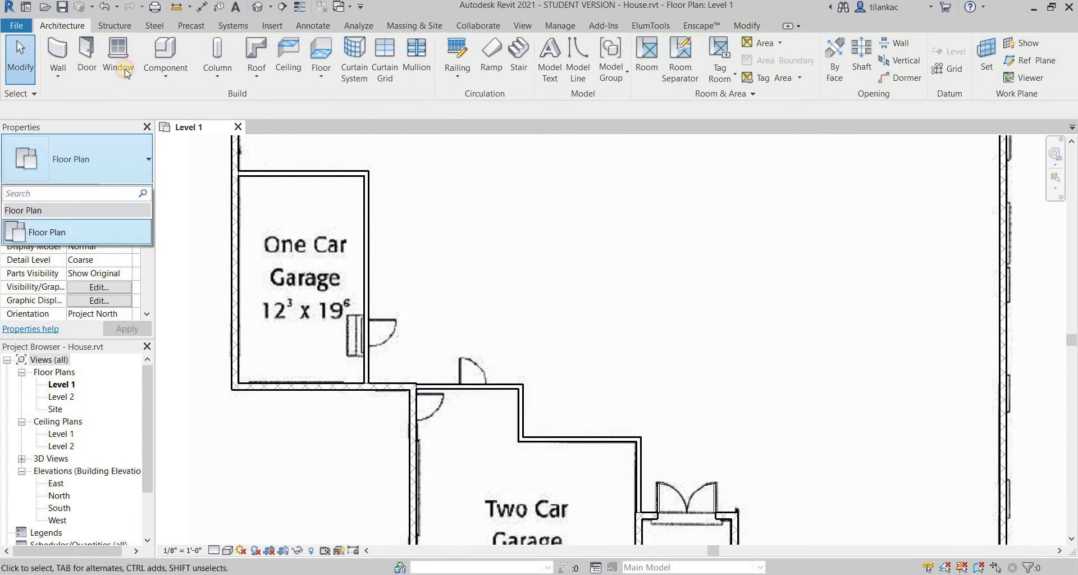
{"action": "left_click", "coordinate": [87, 56]}
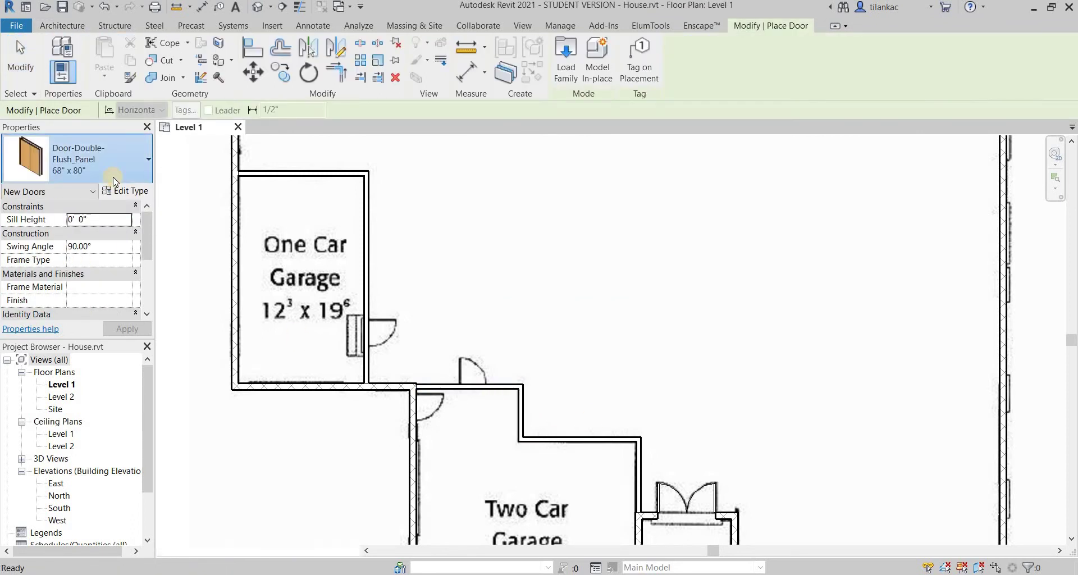
{"action": "left_click", "coordinate": [114, 181]}
{"action": "scroll", "coordinate": [86, 354], "scroll_direction": "down", "scroll_amount": 3}
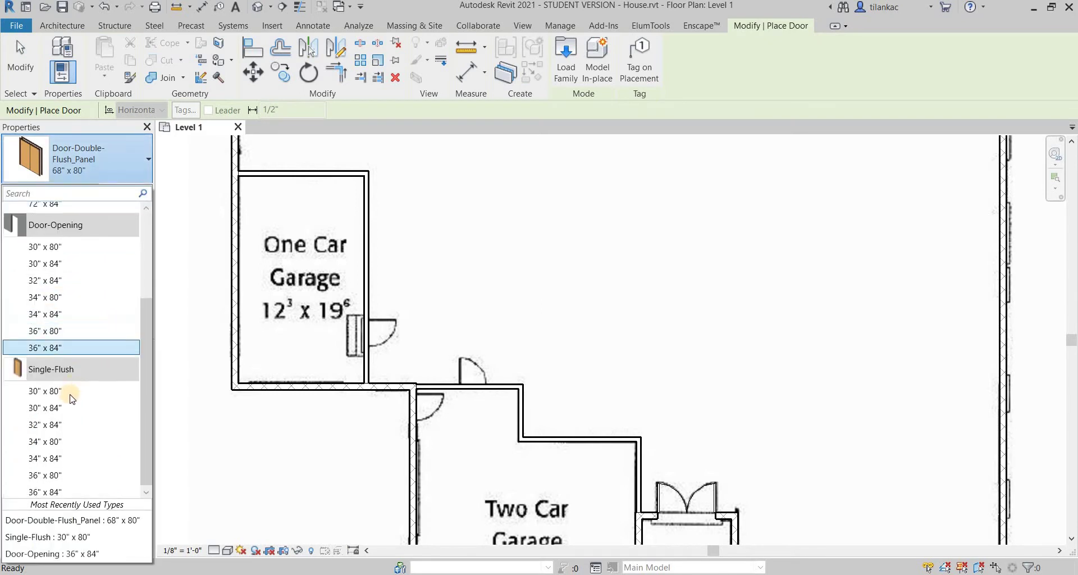
{"action": "mouse_move", "coordinate": [72, 397]}
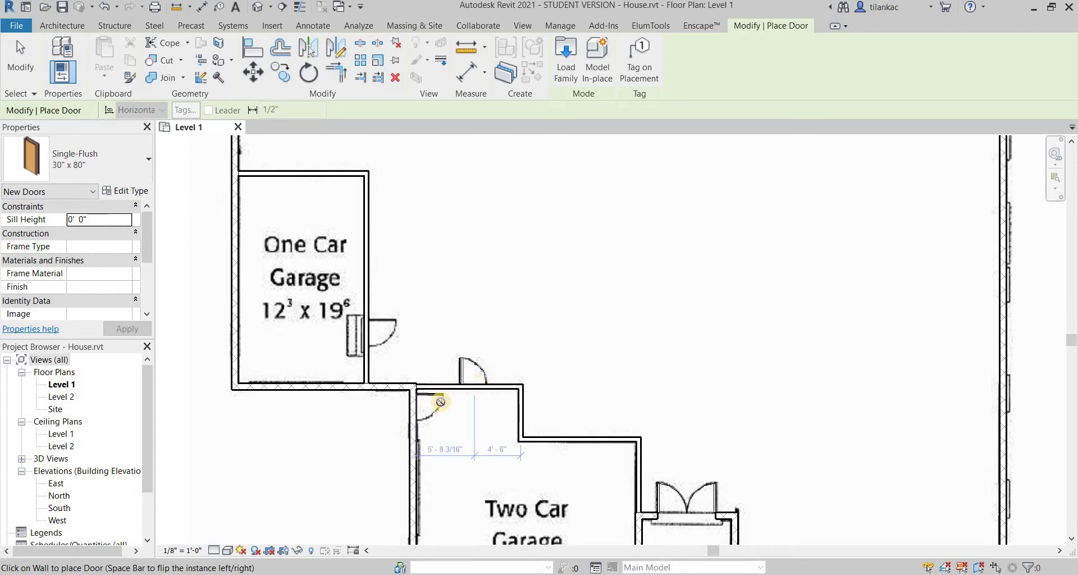
{"action": "left_click", "coordinate": [472, 384]}
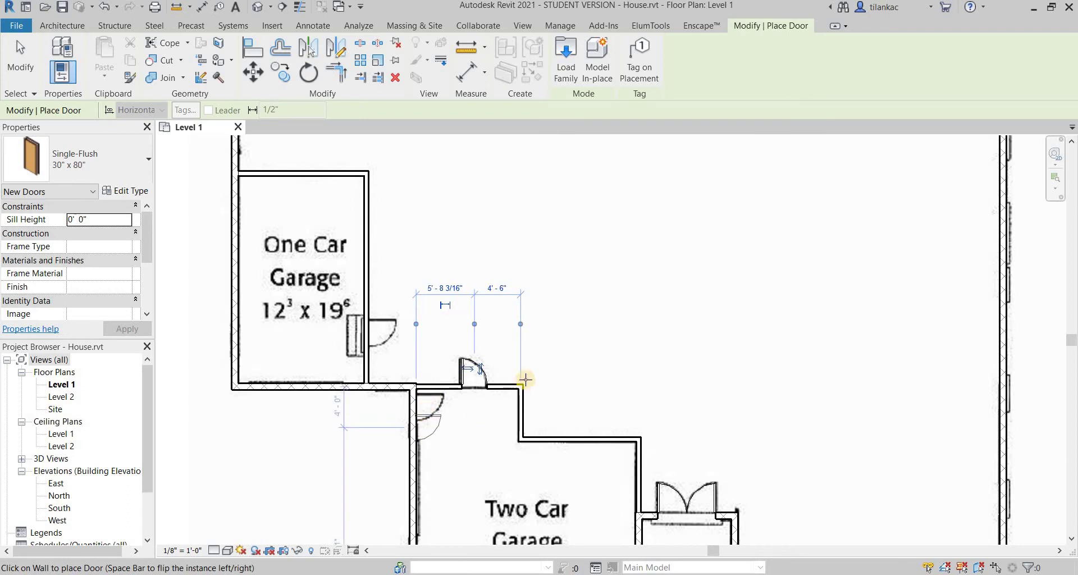
Step: Place Single-Flush 30" x 80" doors in both side walls of the Covered Porch, matching the doors on the plan image
{"action": "scroll", "coordinate": [526, 380], "scroll_direction": "down", "scroll_amount": 1}
{"action": "middle_click_drag", "start_coordinate": [526, 380], "coordinate": [481, 395]}
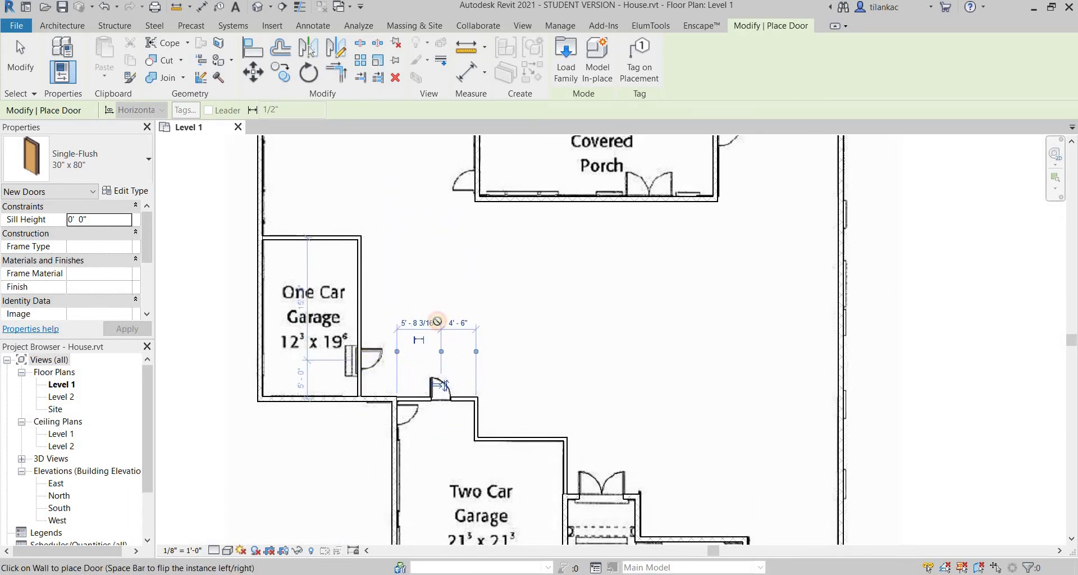
{"action": "middle_click_drag", "start_coordinate": [451, 187], "coordinate": [441, 336]}
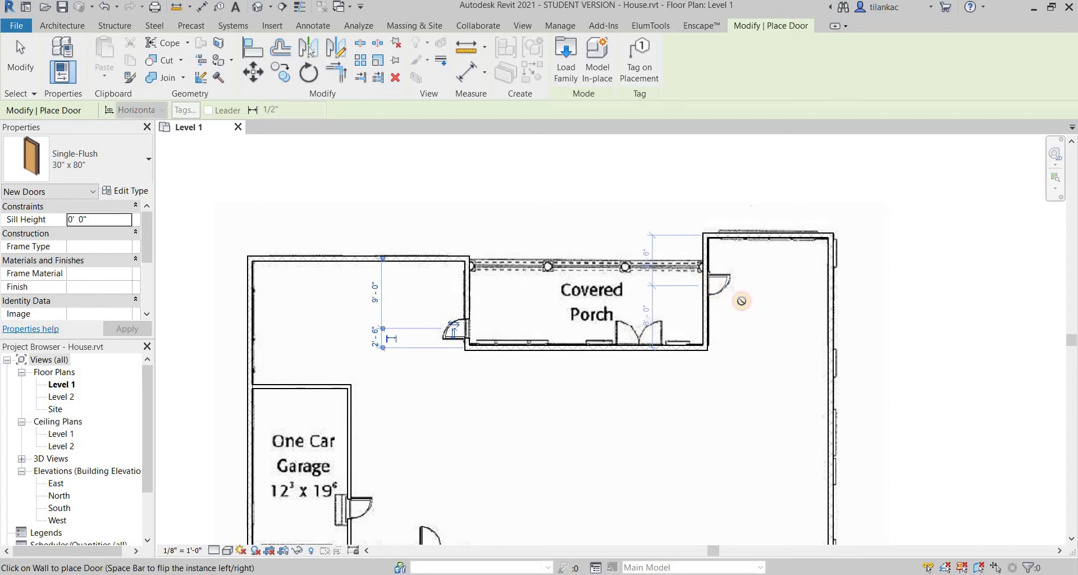
{"action": "left_click", "coordinate": [705, 284]}
{"action": "middle_click_drag", "start_coordinate": [702, 329], "coordinate": [657, 291]}
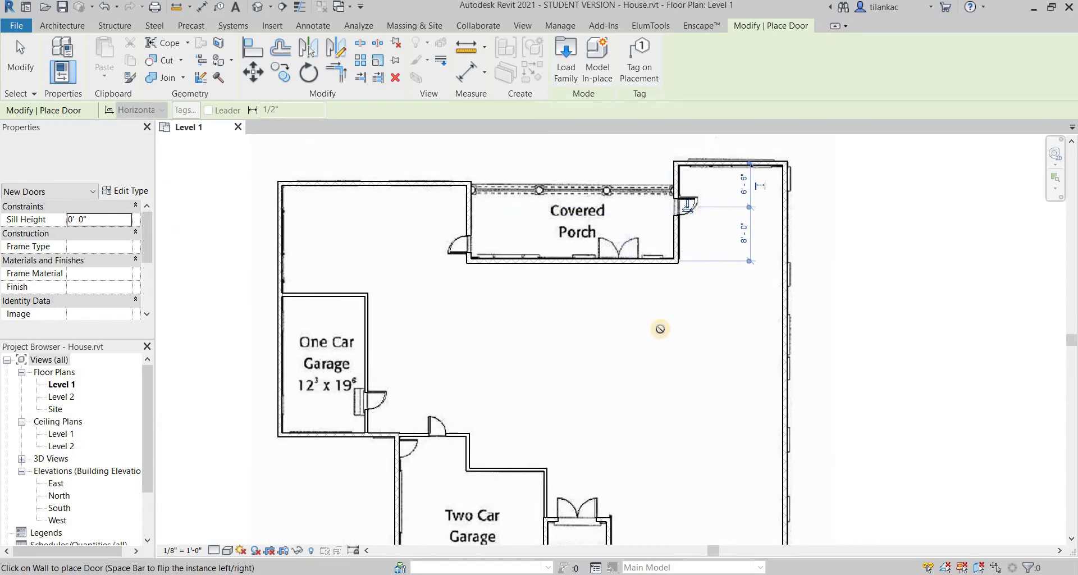
{"action": "scroll", "coordinate": [660, 330], "scroll_direction": "down", "scroll_amount": 1}
{"action": "middle_click_drag", "start_coordinate": [660, 329], "coordinate": [657, 308]}
{"action": "right_click", "coordinate": [616, 332]}
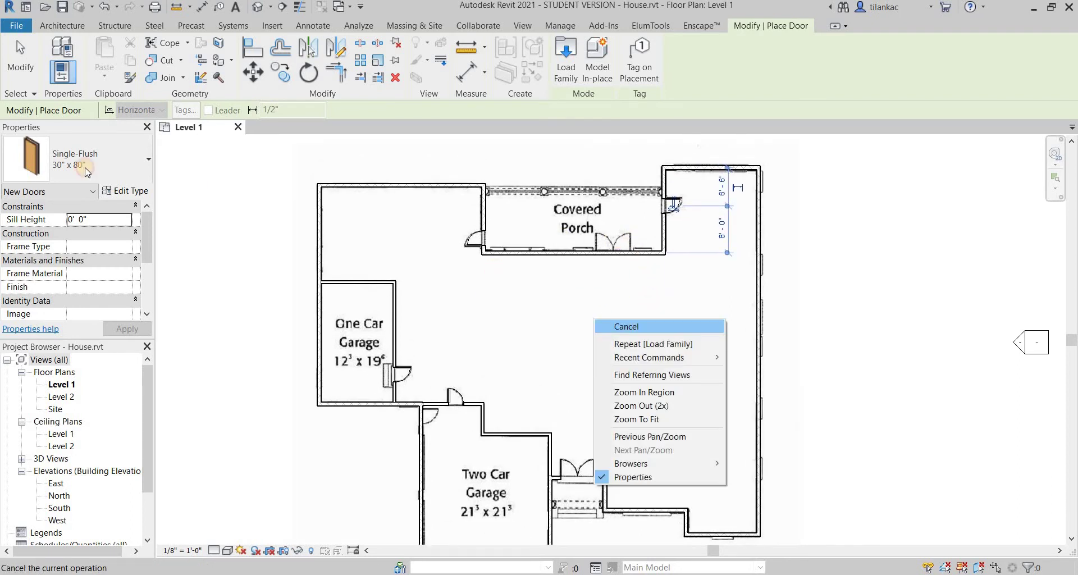
Step: Place a Door-Double-Flush_Panel door in the wall between the Covered Porch and the house interior, and end door placement
{"action": "left_click", "coordinate": [95, 160]}
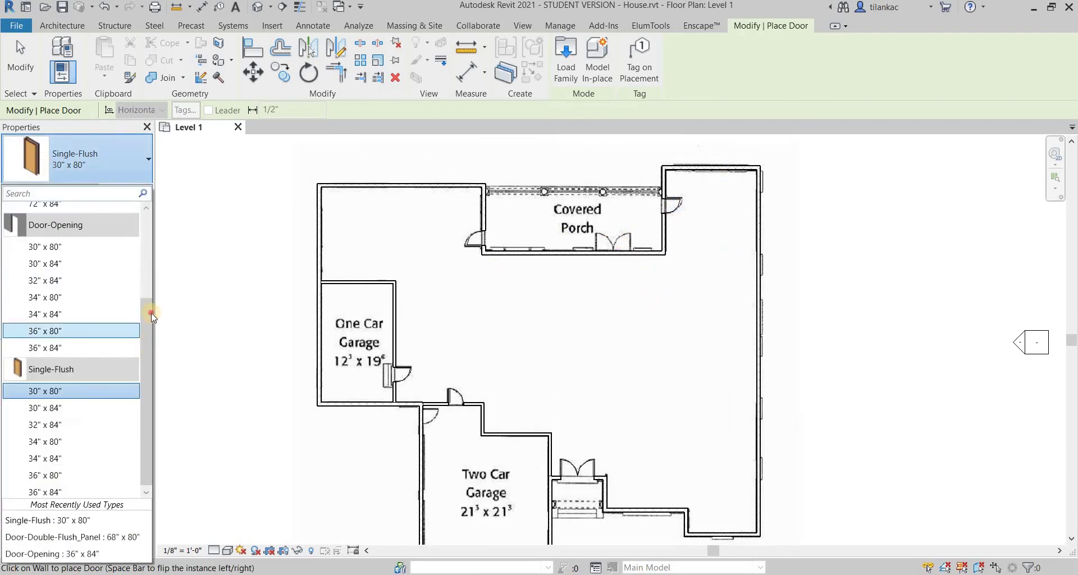
{"action": "left_click_drag", "start_coordinate": [149, 314], "coordinate": [92, 232]}
{"action": "left_click", "coordinate": [93, 234]}
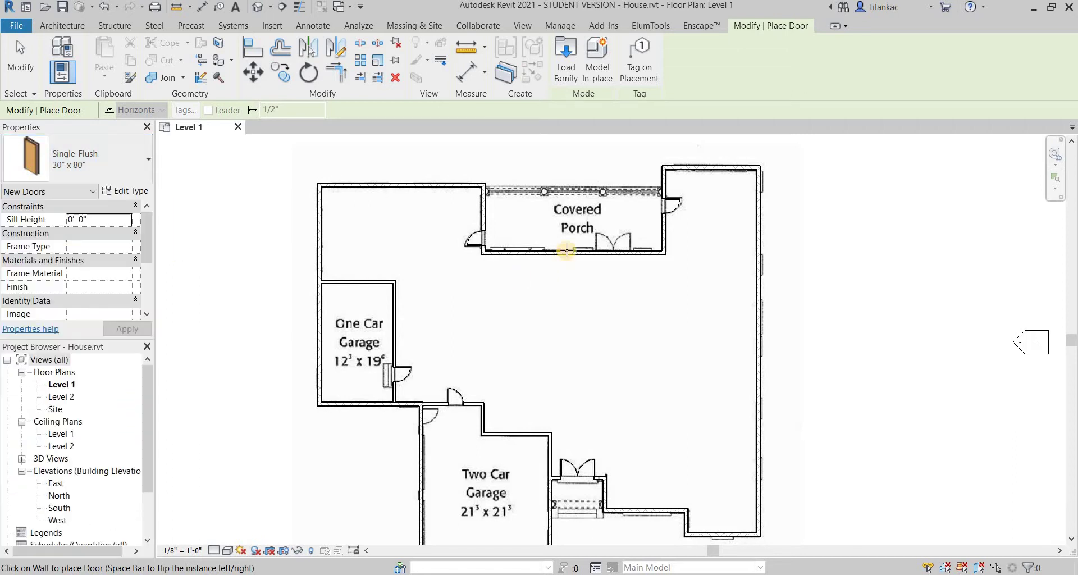
{"action": "left_click", "coordinate": [614, 248]}
{"action": "right_click", "coordinate": [698, 258]}
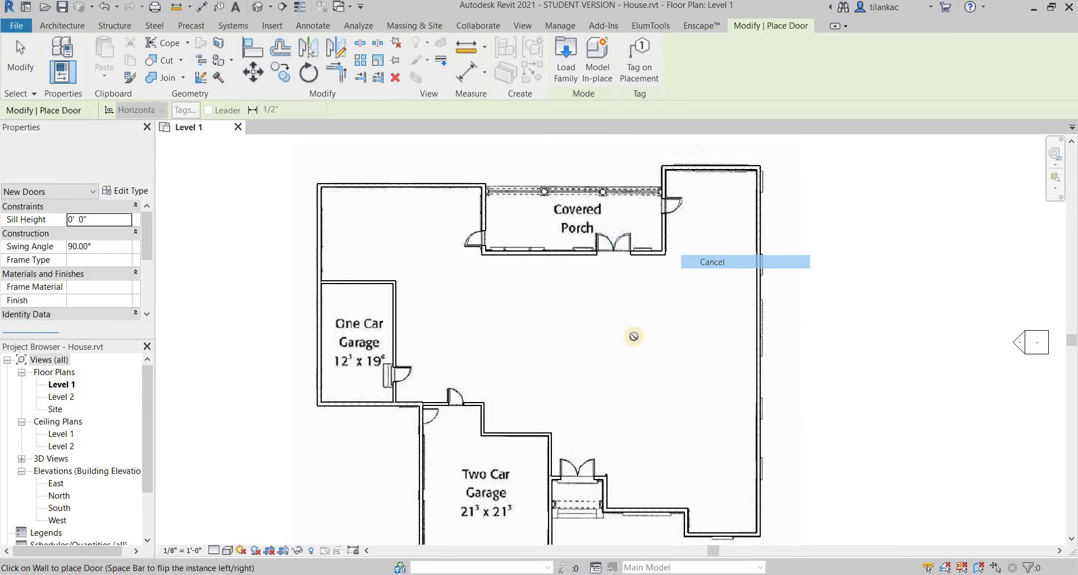
{"action": "scroll", "coordinate": [633, 334], "scroll_direction": "down", "scroll_amount": 2}
{"action": "middle_click_drag", "start_coordinate": [612, 282], "coordinate": [573, 260]}
{"action": "right_click", "coordinate": [585, 270]}
{"action": "left_click", "coordinate": [603, 270]}
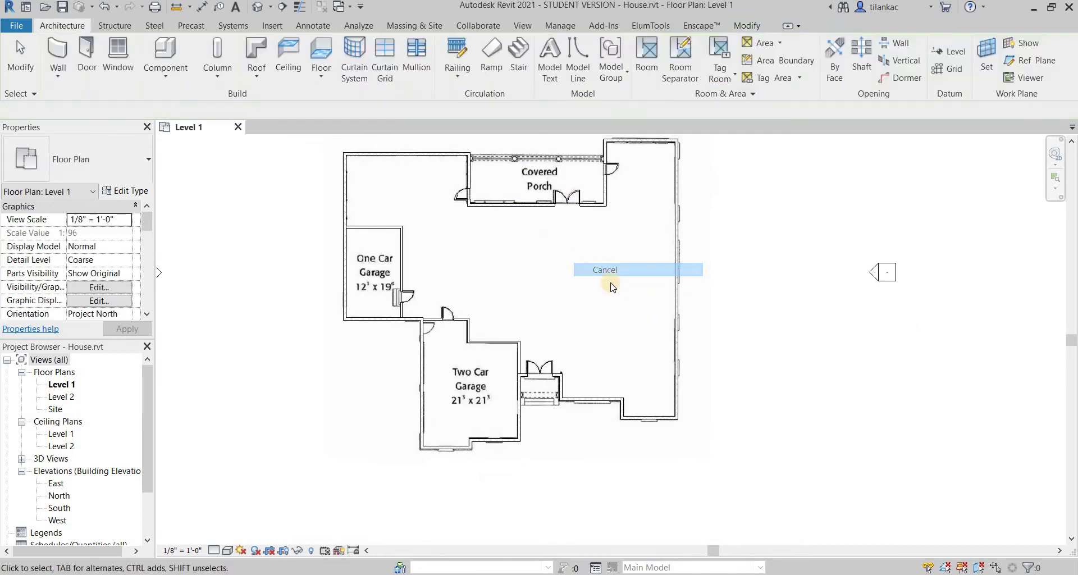
Step: Examine the Level 1 plan around the garages, front entry and Covered Porch
{"action": "scroll", "coordinate": [360, 308], "scroll_direction": "up", "scroll_amount": 3}
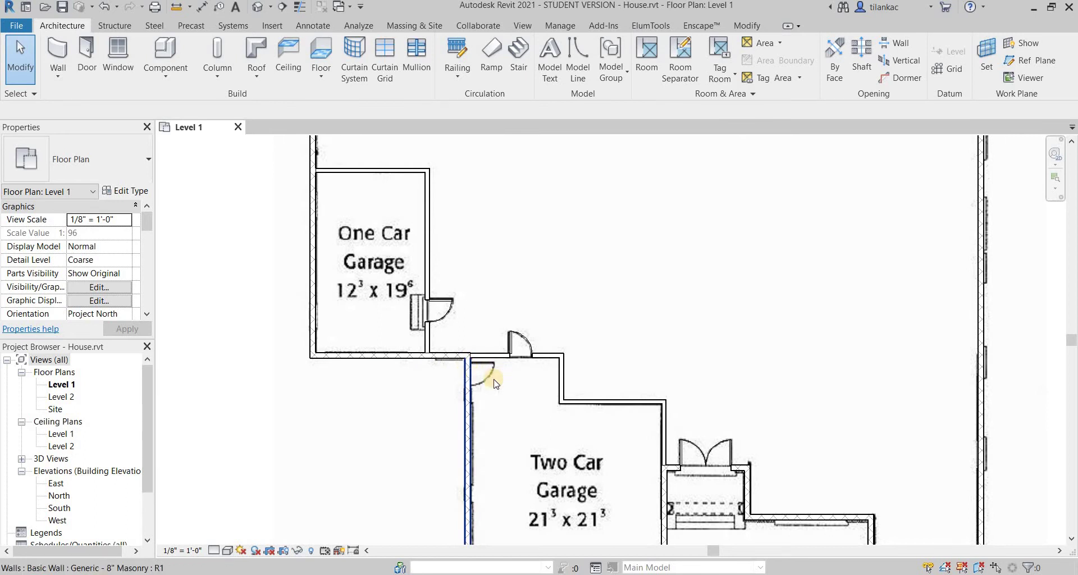
{"action": "scroll", "coordinate": [893, 293], "scroll_direction": "down", "scroll_amount": 2}
{"action": "middle_click_drag", "start_coordinate": [893, 293], "coordinate": [627, 254]}
{"action": "scroll", "coordinate": [676, 382], "scroll_direction": "up", "scroll_amount": 2}
{"action": "middle_click_drag", "start_coordinate": [675, 382], "coordinate": [612, 275]}
{"action": "scroll", "coordinate": [624, 278], "scroll_direction": "down", "scroll_amount": 3}
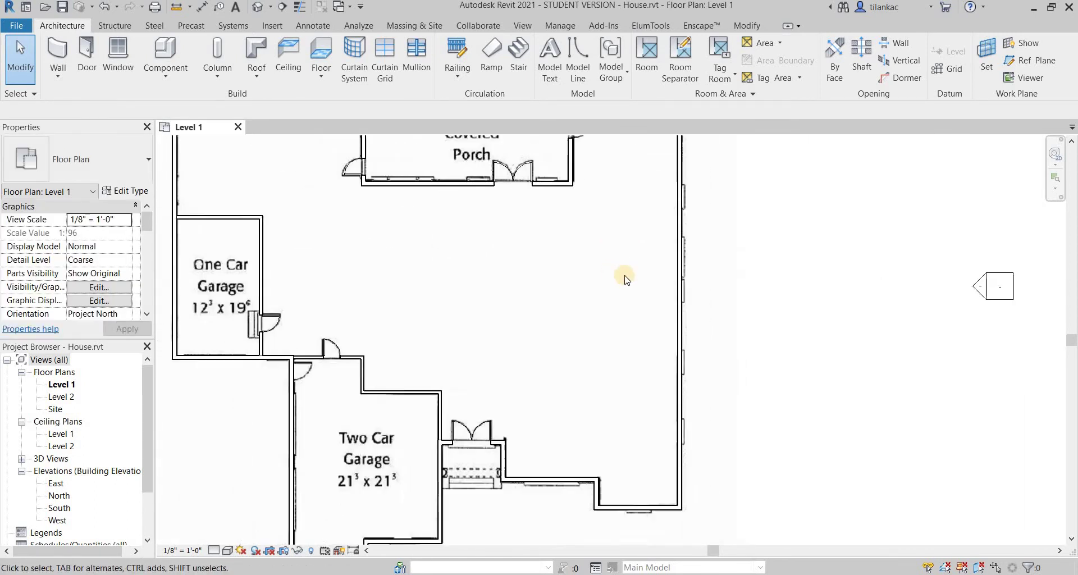
{"action": "middle_click_drag", "start_coordinate": [663, 322], "coordinate": [707, 408]}
{"action": "middle_click_drag", "start_coordinate": [629, 360], "coordinate": [641, 322]}
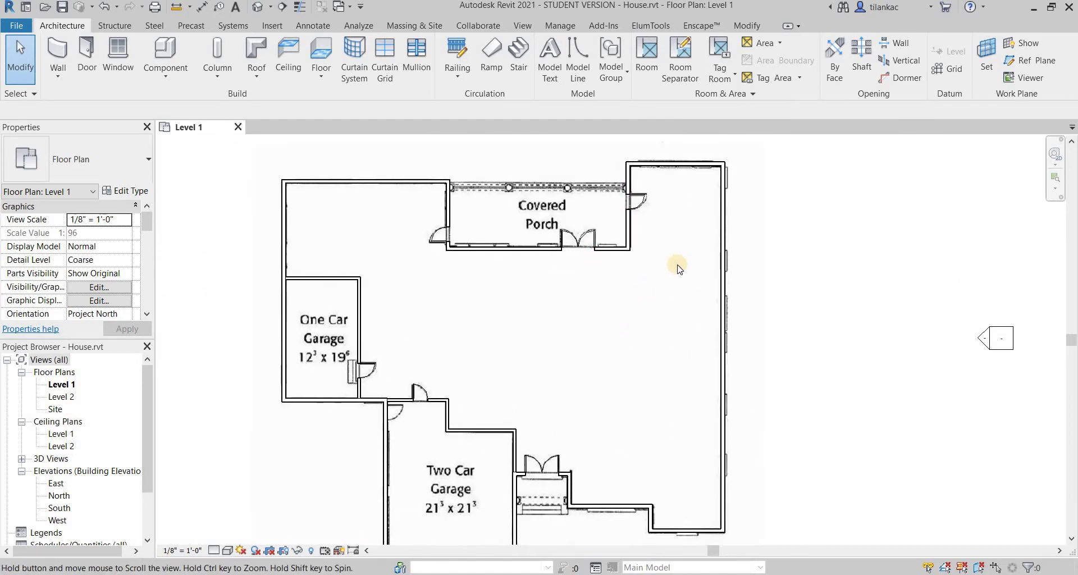
Step: Draw a 5 1/2" interior partition about 43'-6" from the Covered Porch corner to the front wall, plus a cross partition about 16'-2" to the exterior wall
{"action": "left_click", "coordinate": [58, 50]}
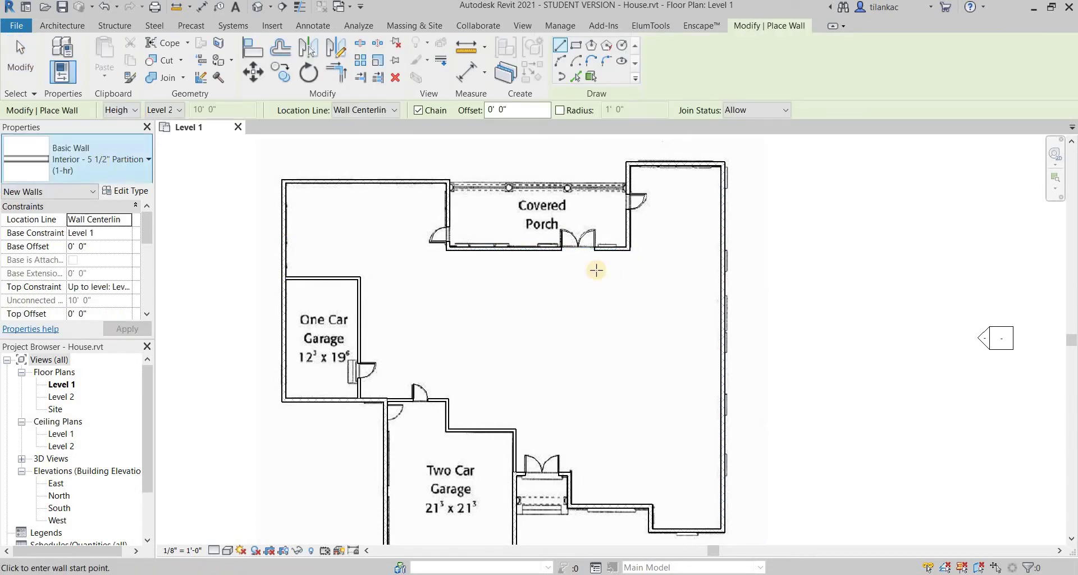
{"action": "left_click", "coordinate": [627, 249]}
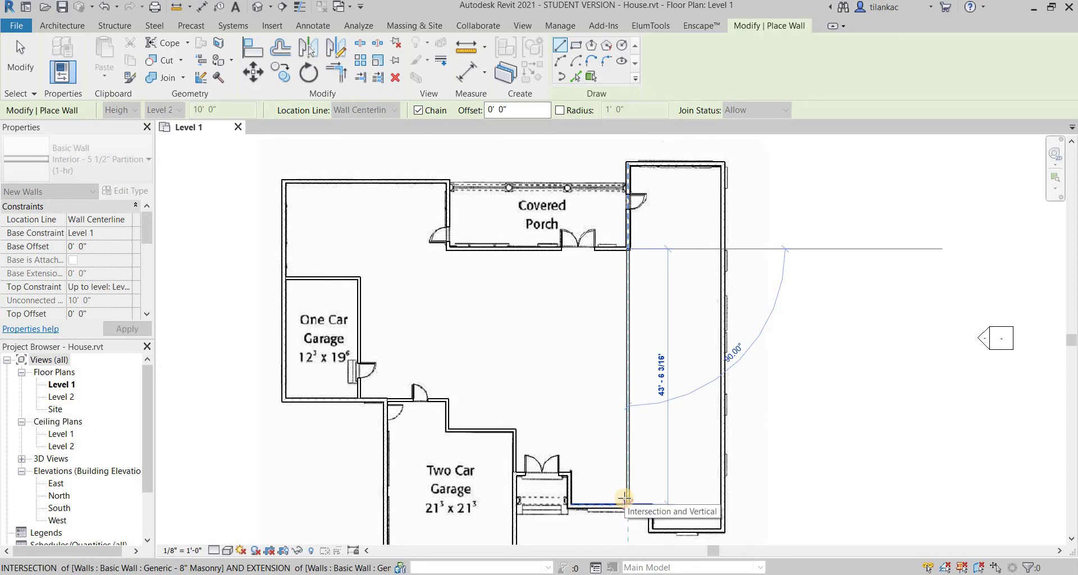
{"action": "left_click", "coordinate": [625, 498]}
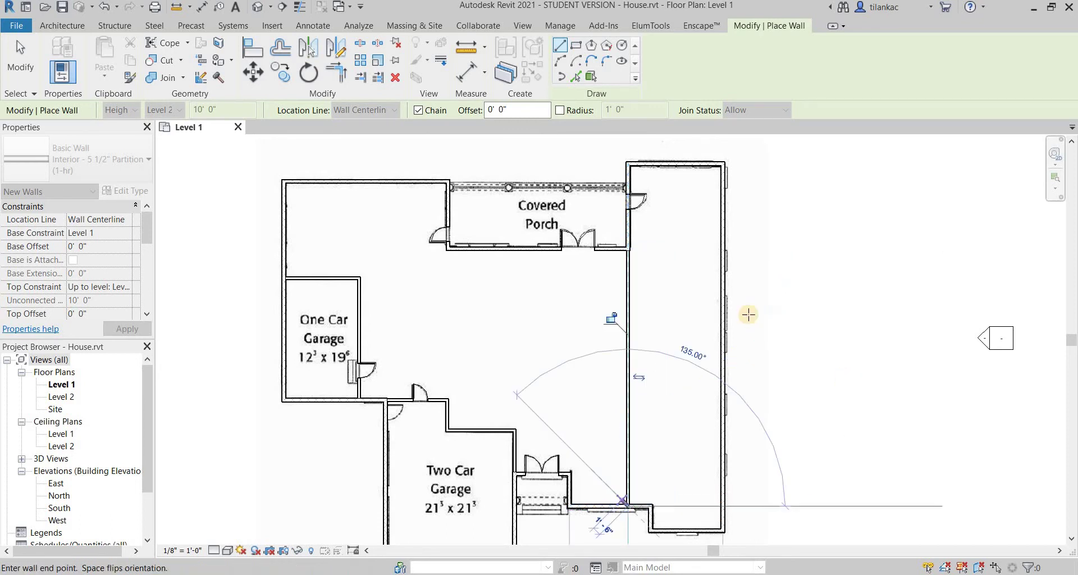
{"action": "right_click", "coordinate": [681, 280]}
{"action": "left_click", "coordinate": [699, 288]}
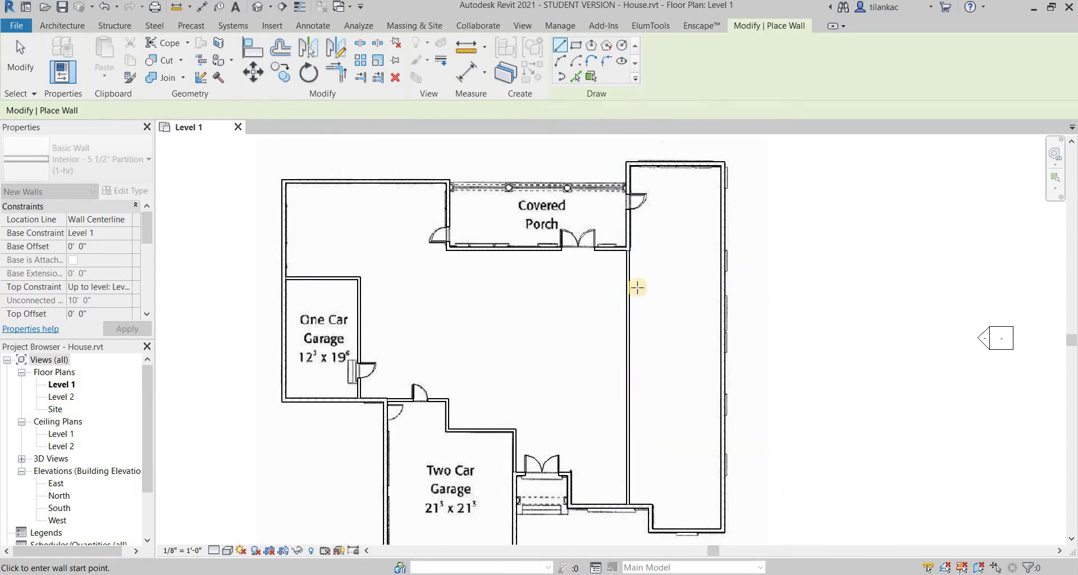
{"action": "left_click", "coordinate": [627, 293]}
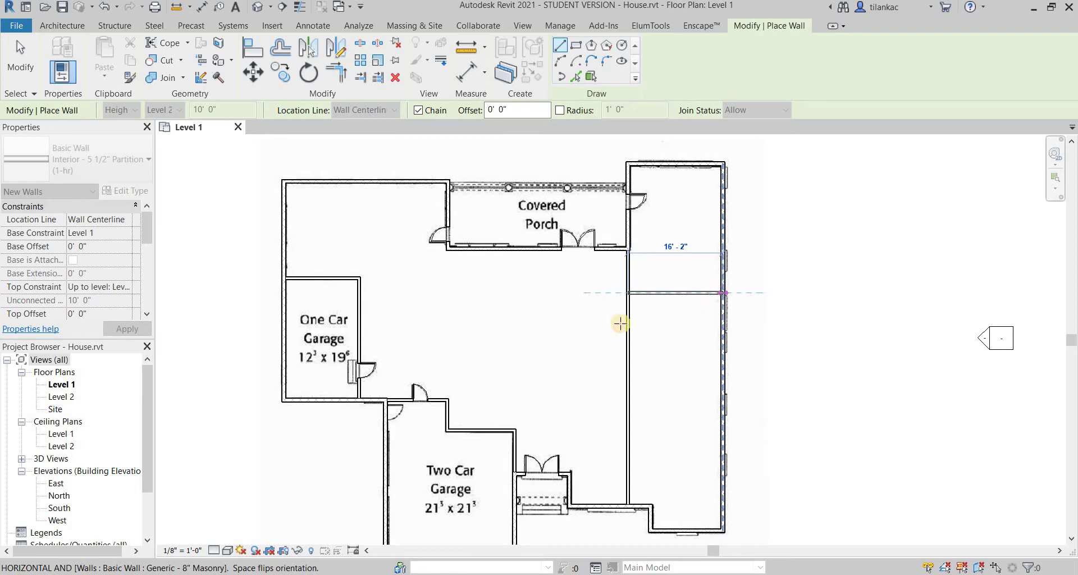
{"action": "key", "text": "Escape"}
Step: Draw a partition about 11' long from the cross partition, close it with a second cross partition between exterior wall and long partition, and end wall placement
{"action": "left_click", "coordinate": [659, 293]}
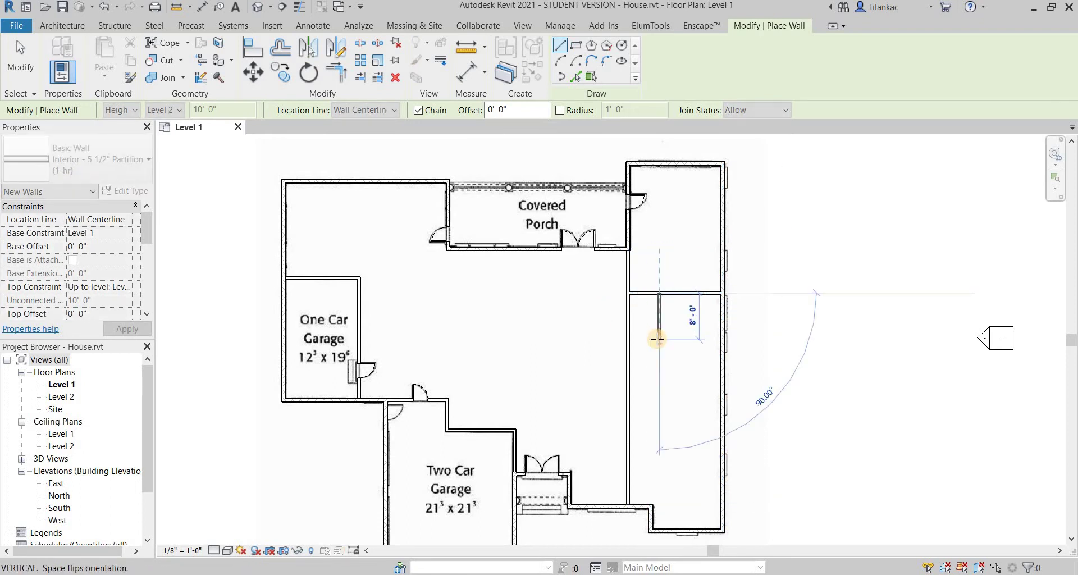
{"action": "left_click", "coordinate": [659, 357]}
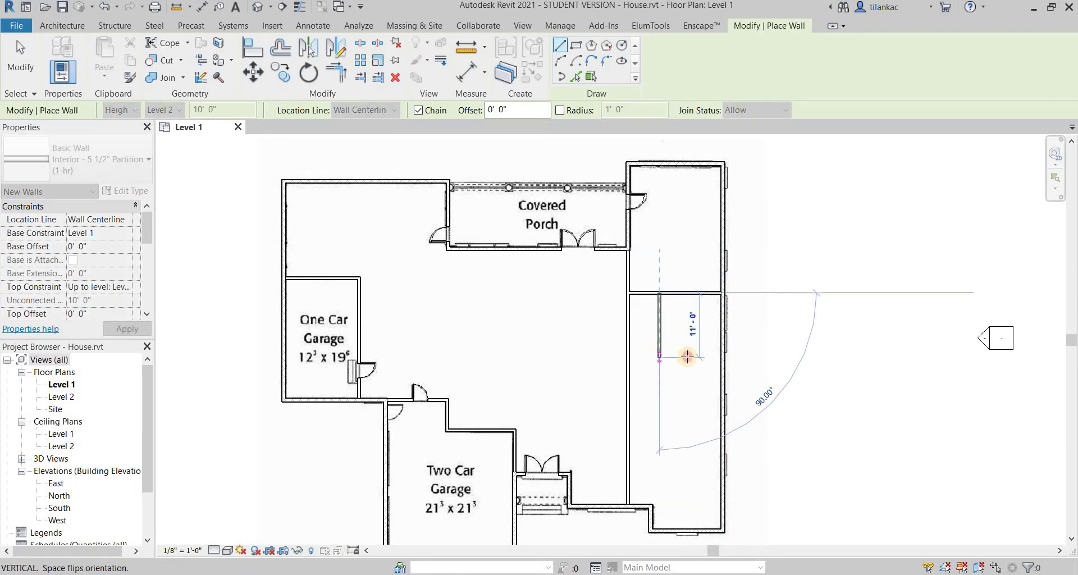
{"action": "left_click", "coordinate": [722, 356]}
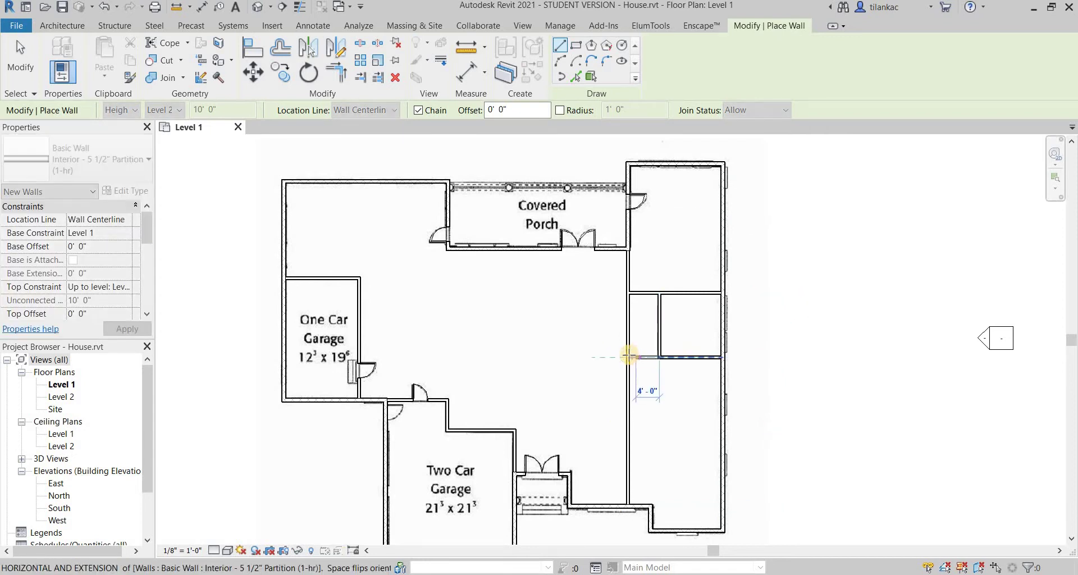
{"action": "left_click", "coordinate": [629, 356]}
{"action": "key", "text": "Escape"}
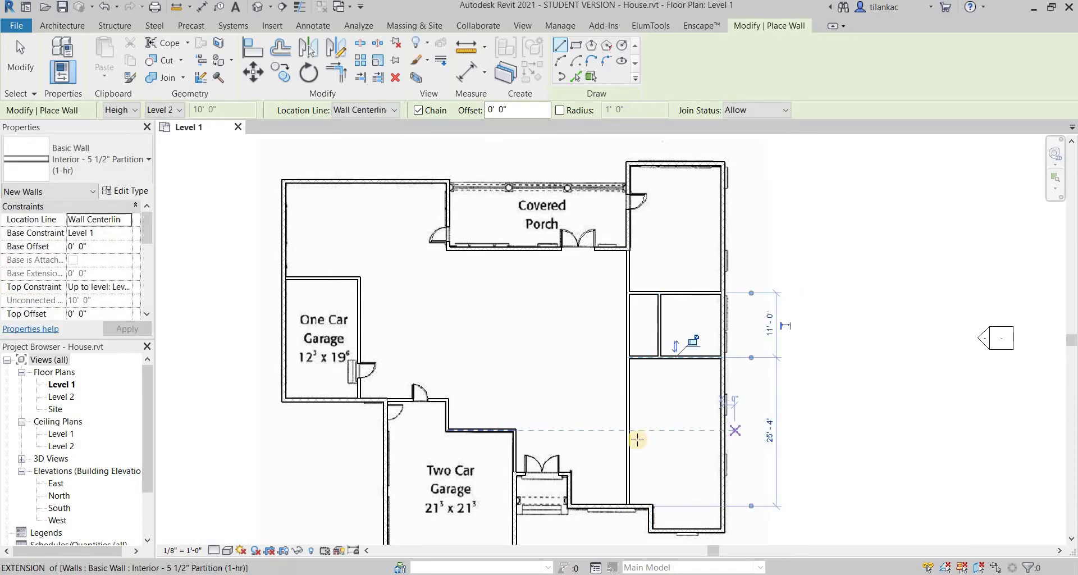
{"action": "right_click", "coordinate": [853, 269]}
{"action": "left_click", "coordinate": [885, 277]}
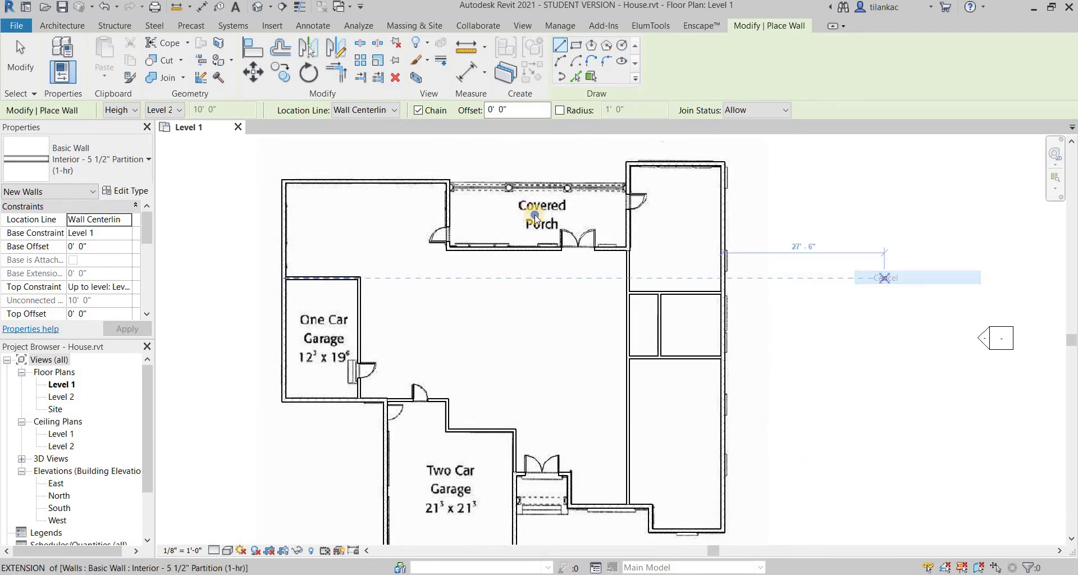
{"action": "right_click", "coordinate": [535, 215]}
{"action": "left_click", "coordinate": [567, 223]}
Step: Trim the long partition to a corner with the second cross partition, keeping its front portion and unjoining the conflicting elements
{"action": "scroll", "coordinate": [632, 320], "scroll_direction": "up", "scroll_amount": 2}
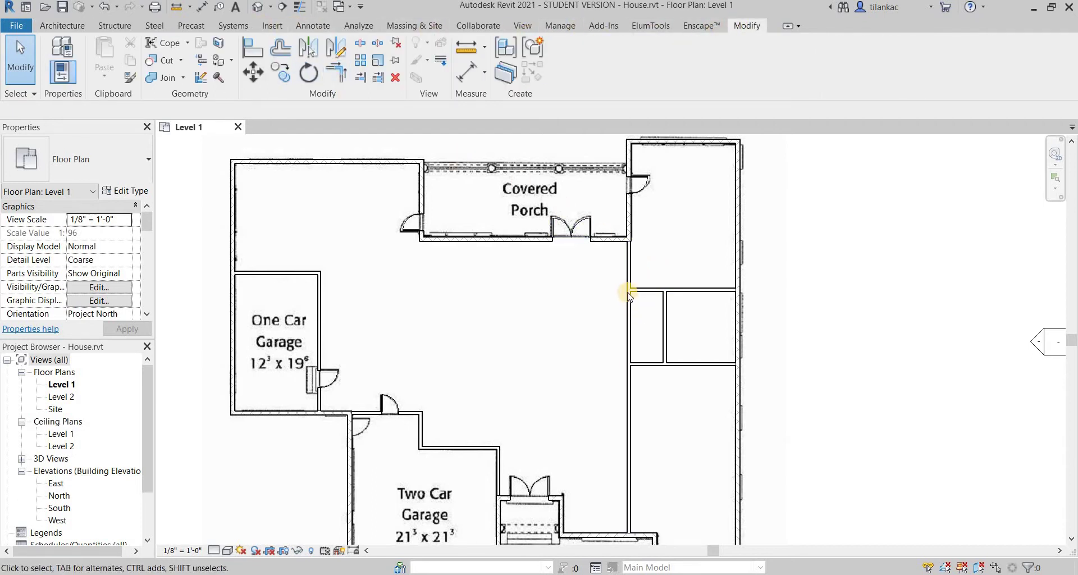
{"action": "left_click", "coordinate": [340, 74]}
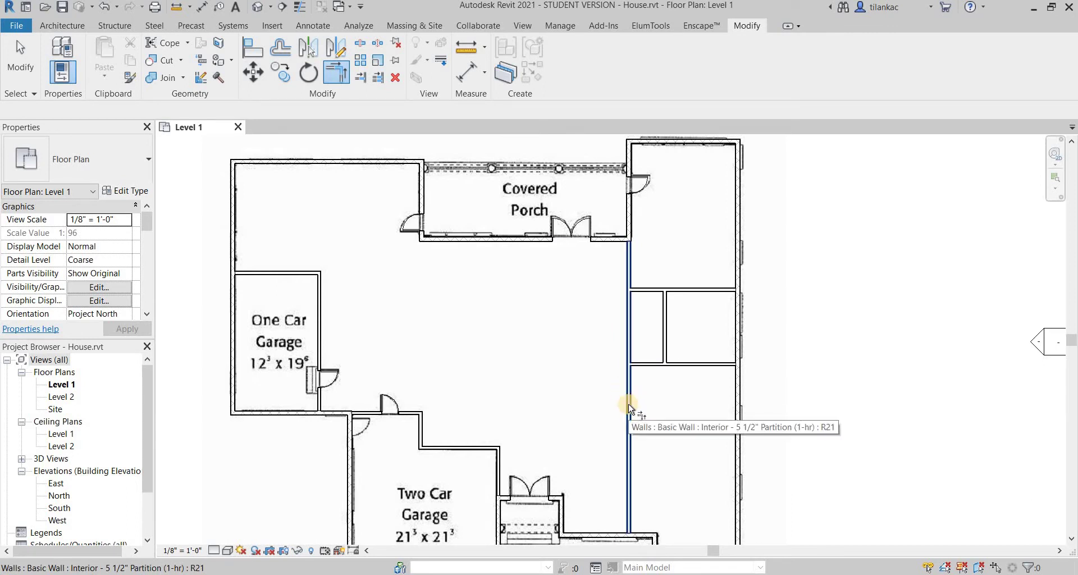
{"action": "left_click", "coordinate": [643, 365]}
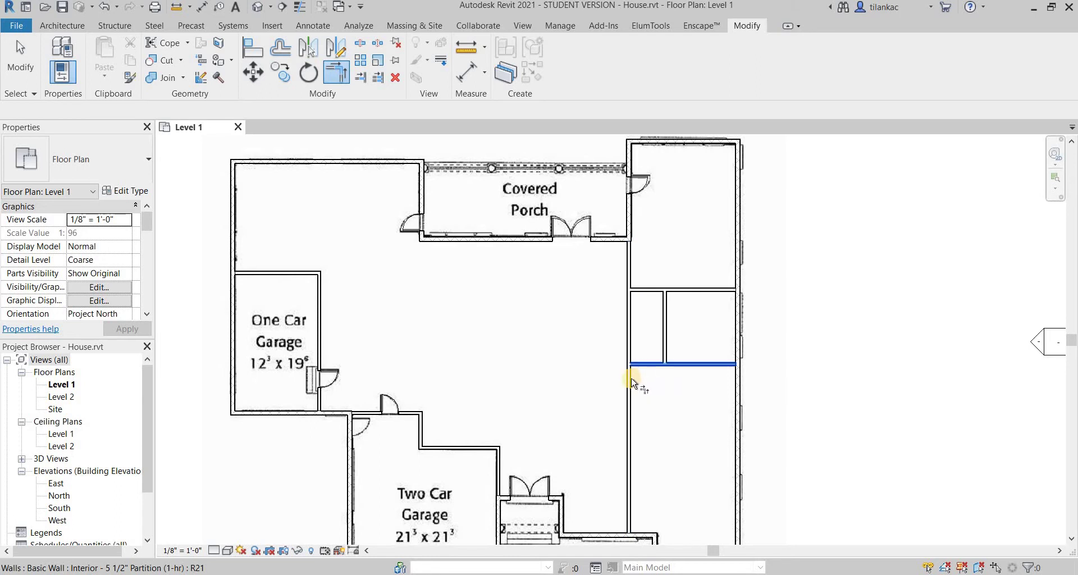
{"action": "left_click", "coordinate": [631, 376]}
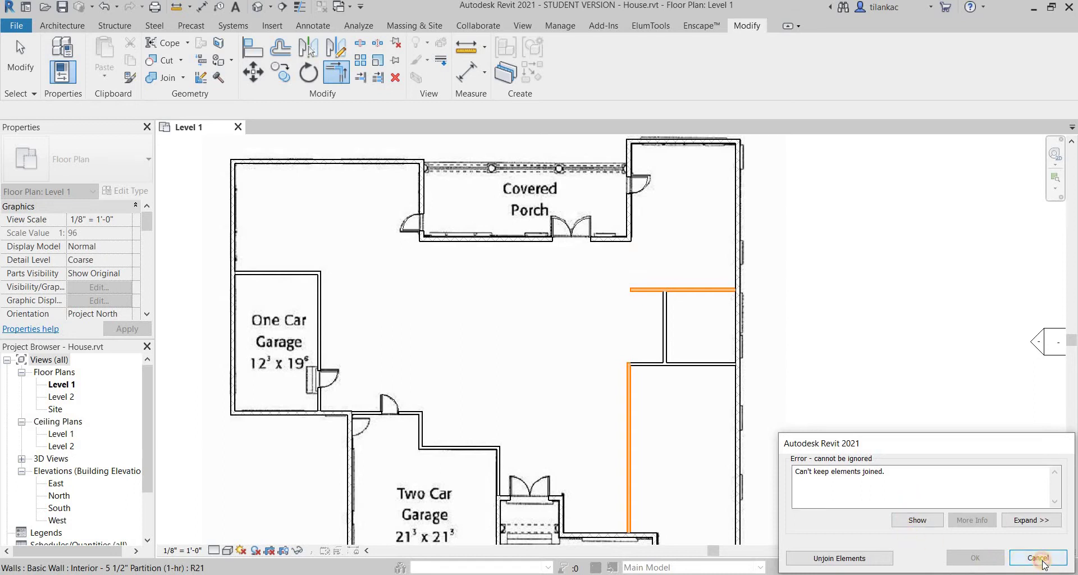
{"action": "left_click", "coordinate": [1042, 561]}
{"action": "left_click", "coordinate": [653, 362]}
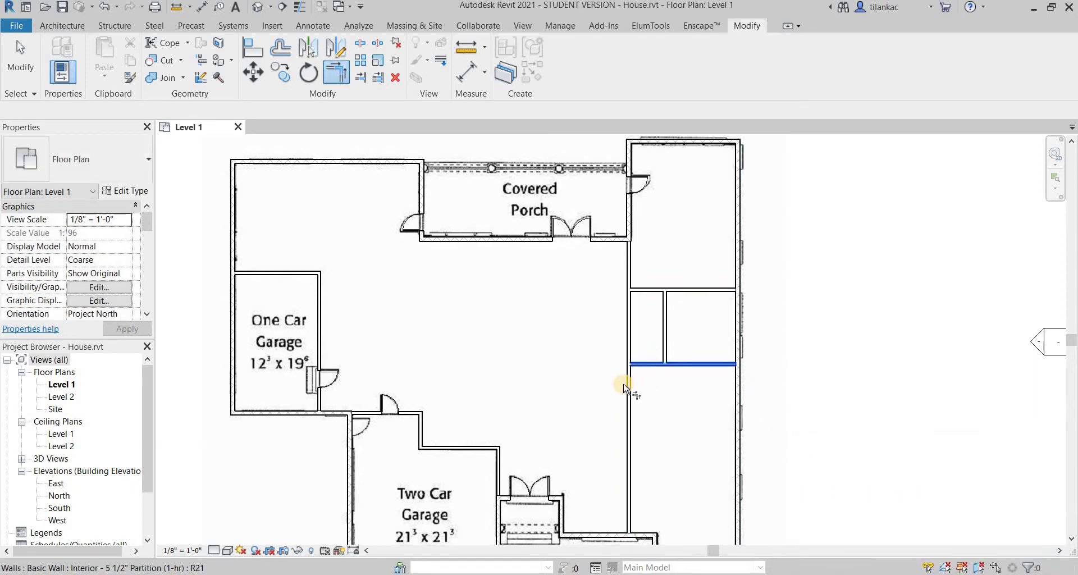
{"action": "left_click", "coordinate": [626, 389]}
{"action": "left_click", "coordinate": [843, 561]}
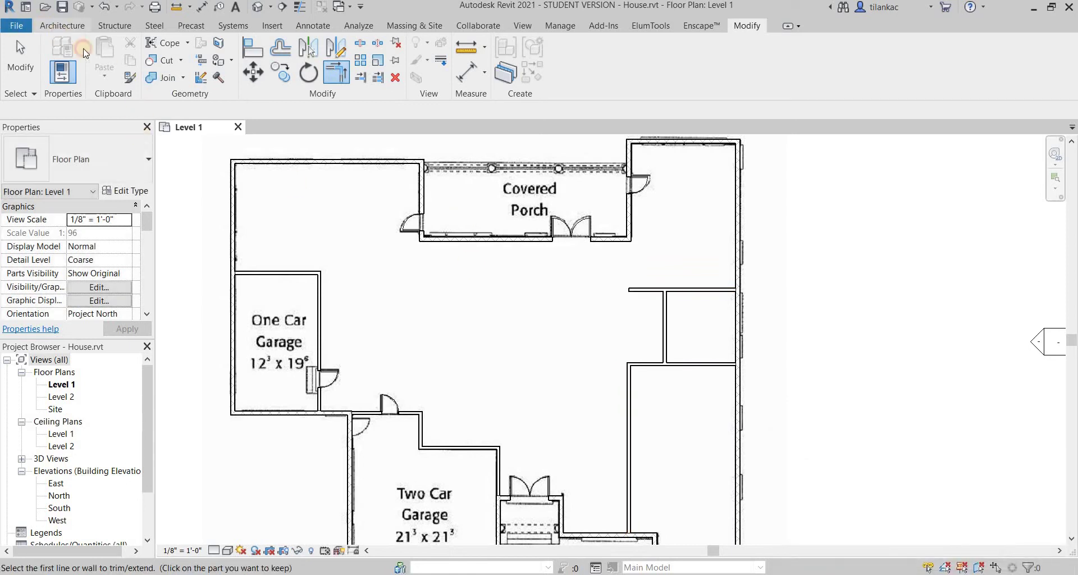
Step: Draw a 5 1/2" interior partition from the Covered Porch corner to the end of the first cross partition, and end wall placement
{"action": "left_click", "coordinate": [62, 25]}
{"action": "key", "text": "w"}
{"action": "key", "text": "a"}
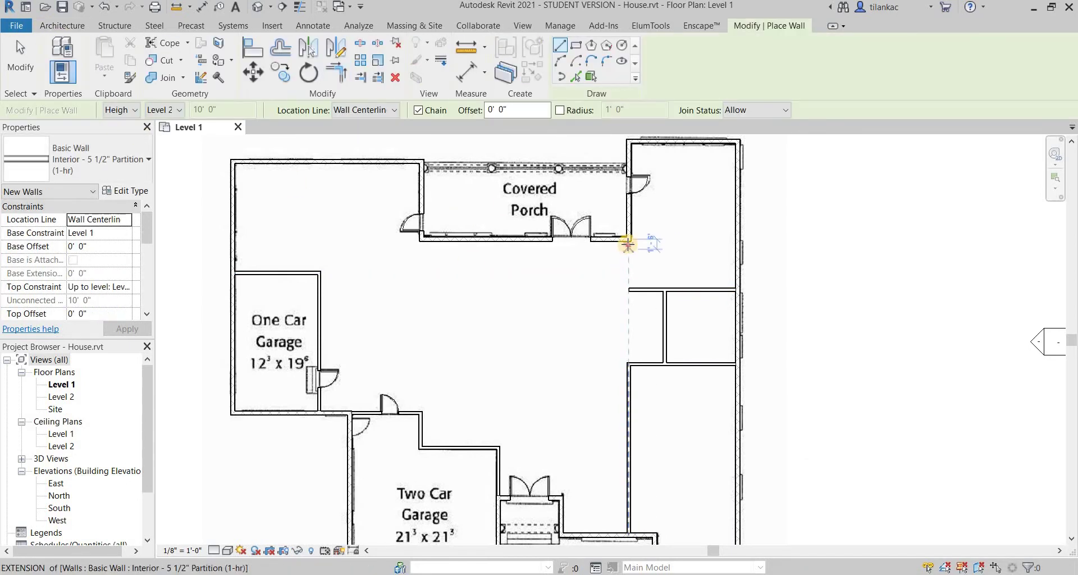
{"action": "left_click", "coordinate": [628, 239]}
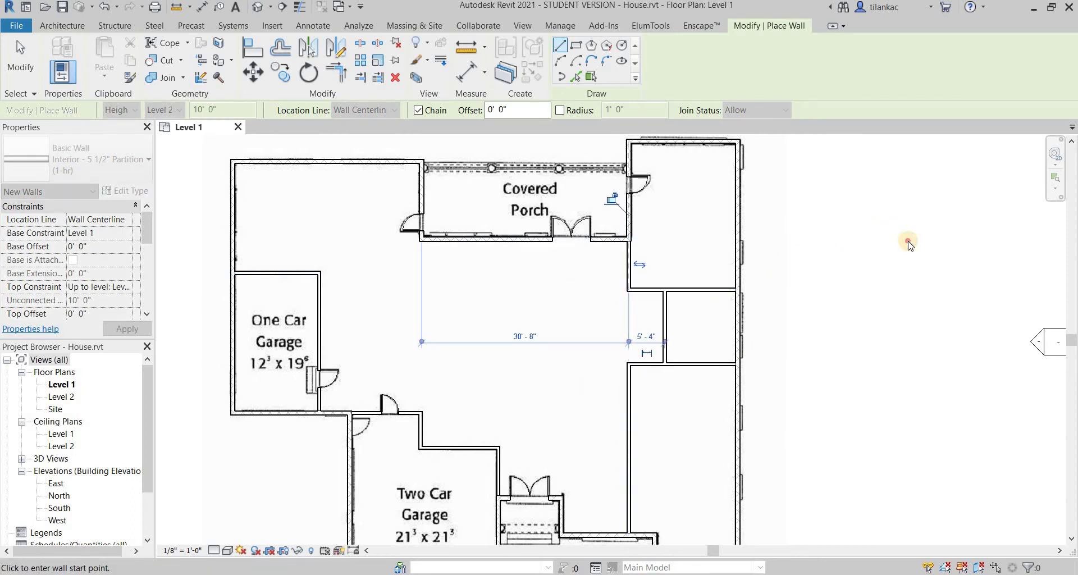
{"action": "right_click", "coordinate": [881, 229]}
{"action": "left_click", "coordinate": [898, 235]}
{"action": "right_click", "coordinate": [842, 277]}
{"action": "left_click", "coordinate": [868, 283]}
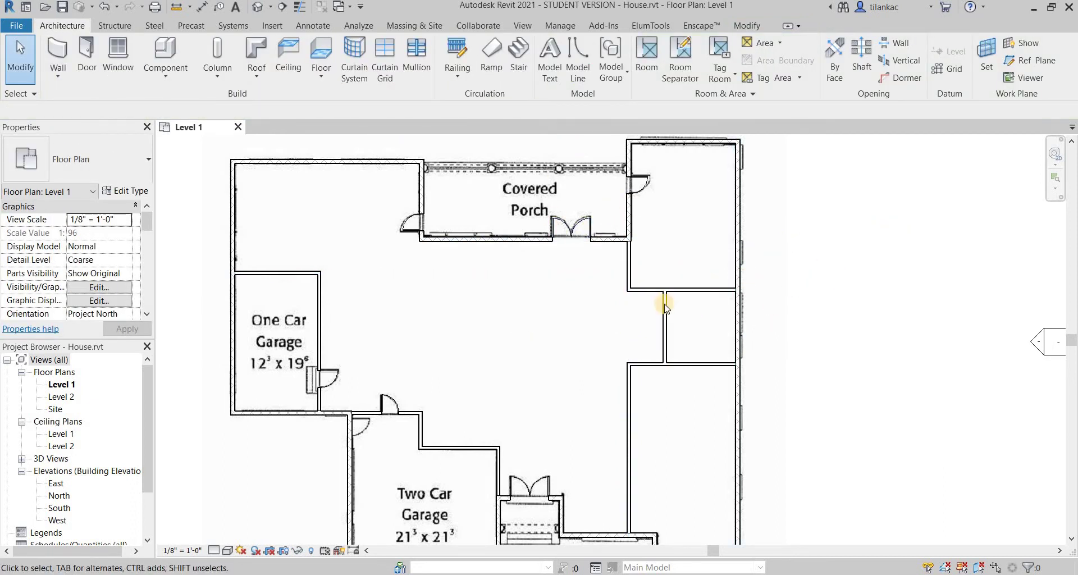
Step: Place three Single-Flush 30" x 80" doors, one in each cross partition and one in the short partition between them, and end door placement
{"action": "left_click", "coordinate": [651, 364]}
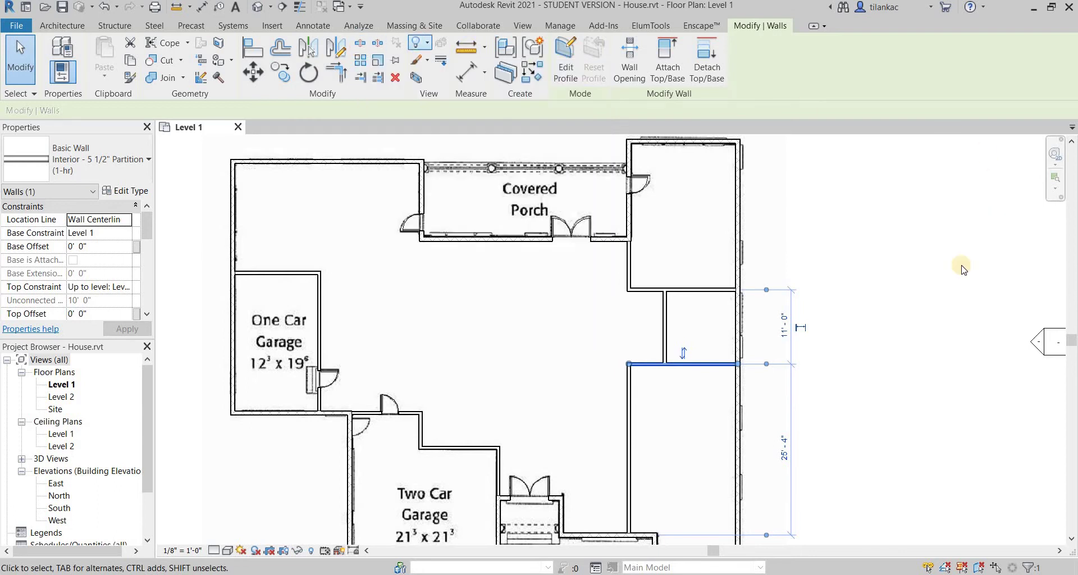
{"action": "left_click", "coordinate": [837, 257]}
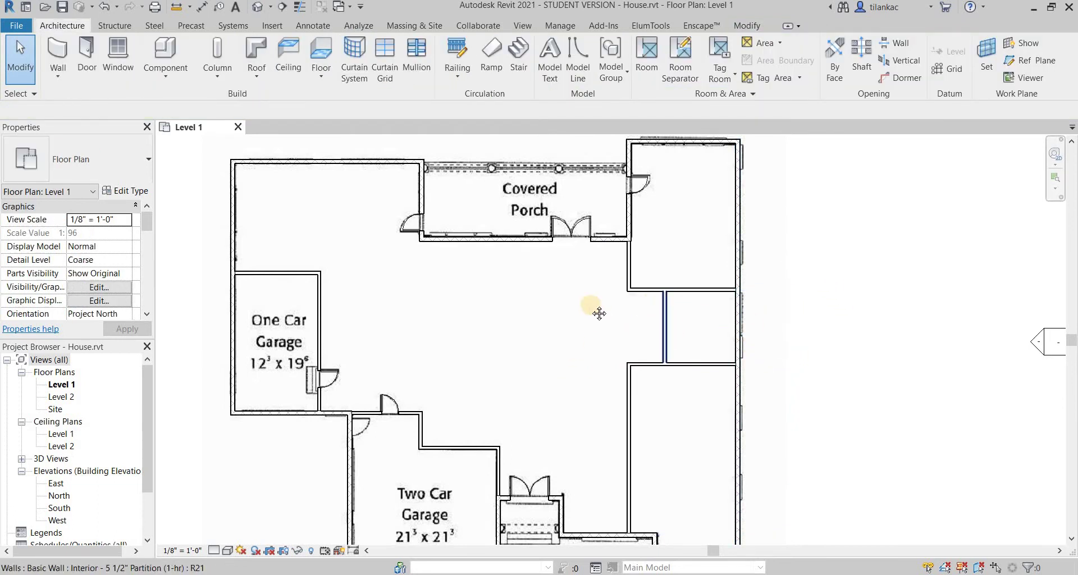
{"action": "scroll", "coordinate": [595, 308], "scroll_direction": "down", "scroll_amount": 2}
{"action": "left_click", "coordinate": [86, 53]}
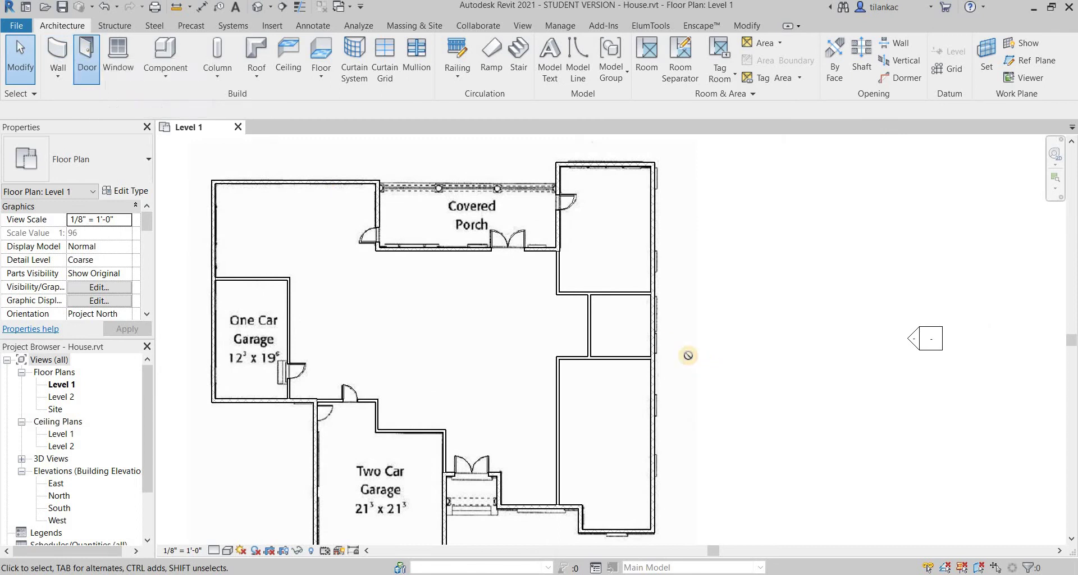
{"action": "left_click", "coordinate": [107, 167]}
{"action": "scroll", "coordinate": [56, 400], "scroll_direction": "down", "scroll_amount": 3}
{"action": "left_click", "coordinate": [55, 391]}
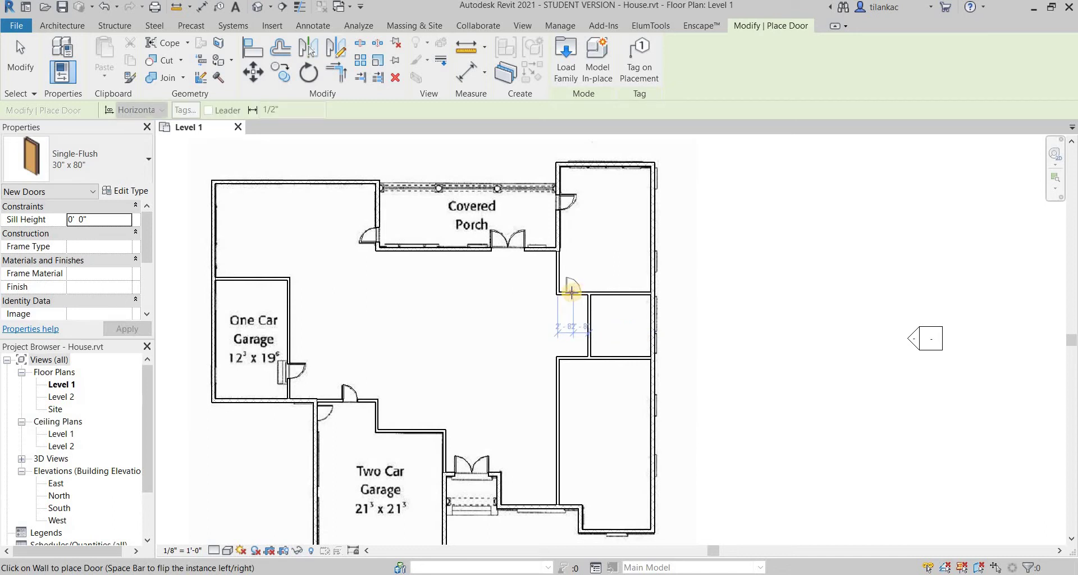
{"action": "left_click", "coordinate": [568, 362]}
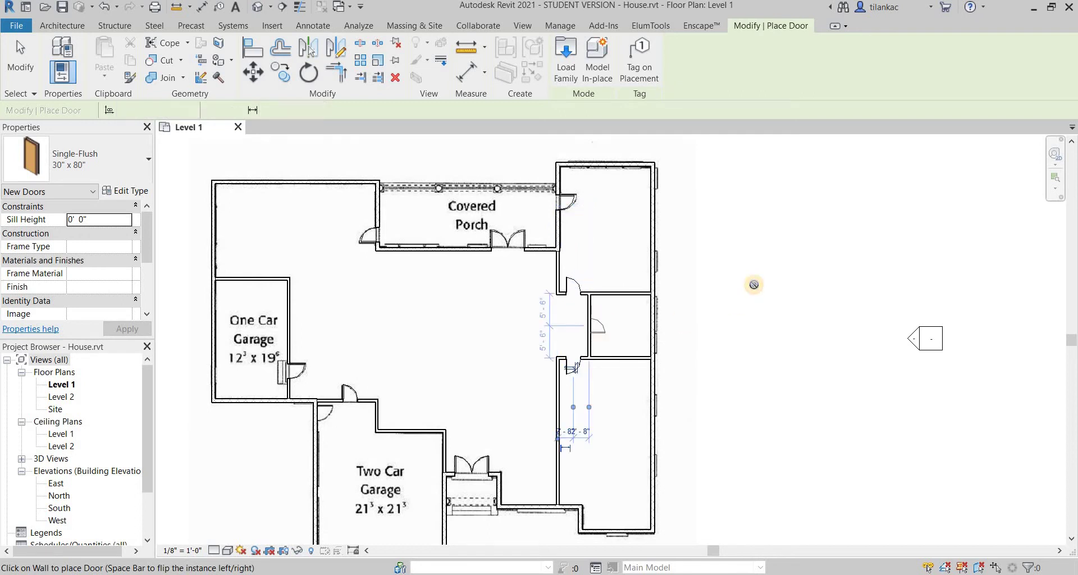
{"action": "right_click", "coordinate": [753, 284]}
{"action": "left_click", "coordinate": [775, 291]}
{"action": "right_click", "coordinate": [750, 215]}
{"action": "left_click", "coordinate": [797, 223]}
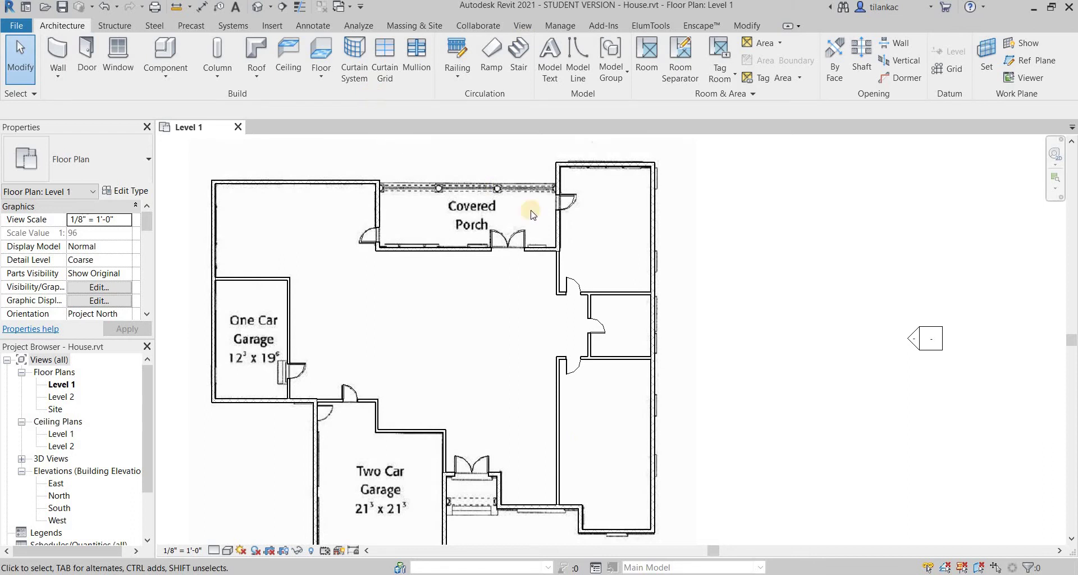
Step: Inspect the partitions and doors in the 3D view and return to the Level 1 floor plan
{"action": "scroll", "coordinate": [660, 261], "scroll_direction": "down", "scroll_amount": 1}
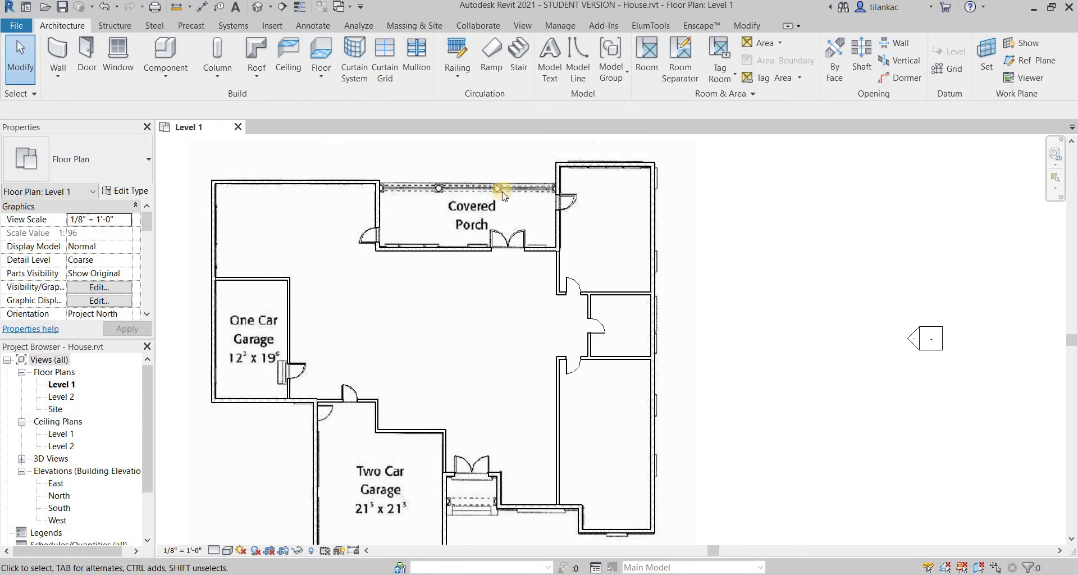
{"action": "left_click", "coordinate": [259, 8]}
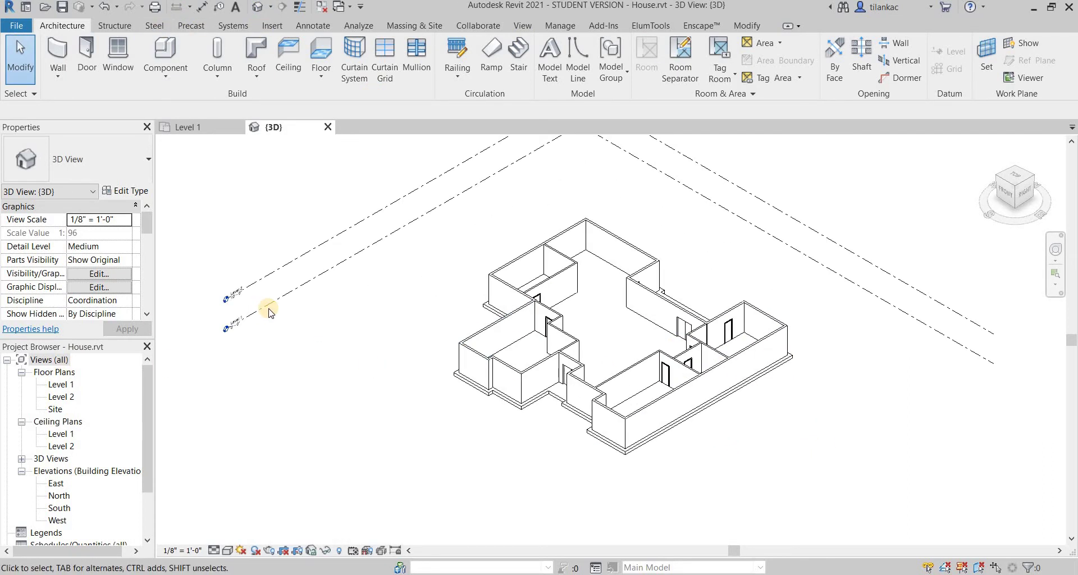
{"action": "scroll", "coordinate": [269, 308], "scroll_direction": "up", "scroll_amount": 3}
{"action": "middle_click_drag", "start_coordinate": [759, 309], "coordinate": [486, 309]}
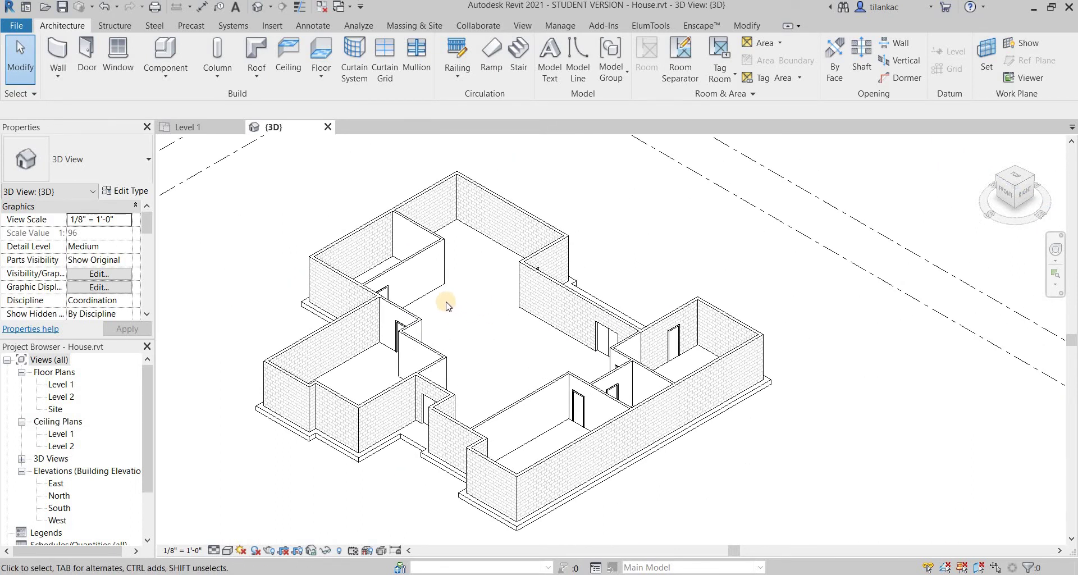
{"action": "double_click", "coordinate": [71, 386]}
{"action": "middle_click_drag", "start_coordinate": [584, 264], "coordinate": [313, 86]}
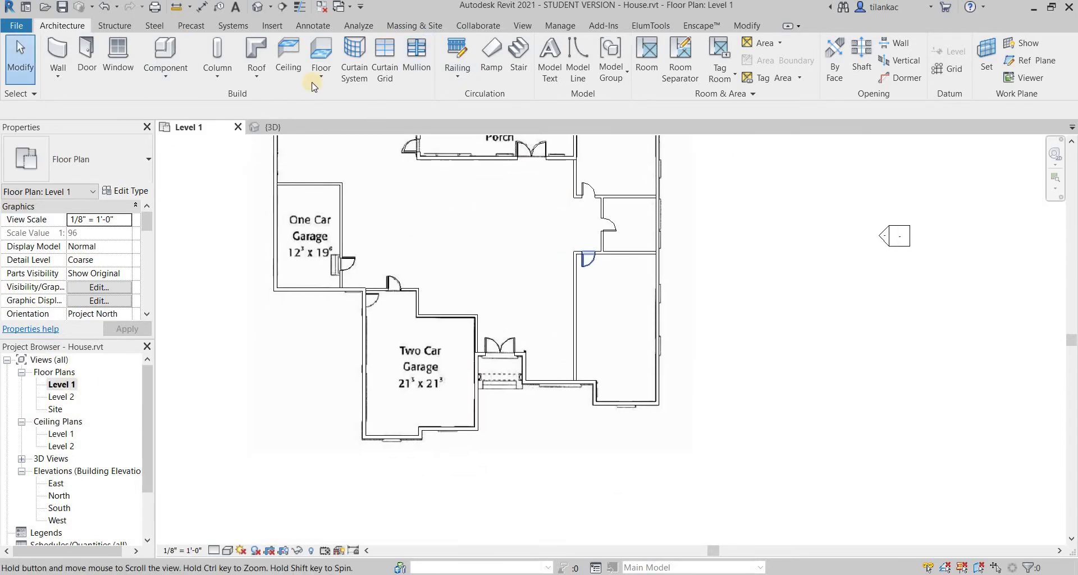
Step: Place a Window-Double-Hung 30" x 46" window in the projecting front wall of the front partitioned room, centred 6'-2" from each side wall
{"action": "left_click", "coordinate": [118, 55]}
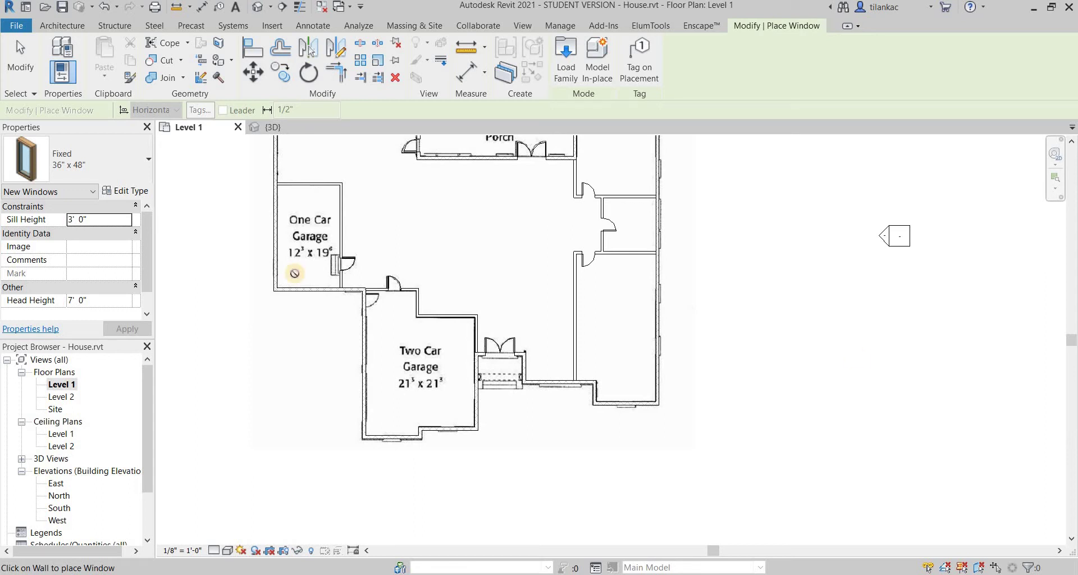
{"action": "left_click", "coordinate": [100, 153]}
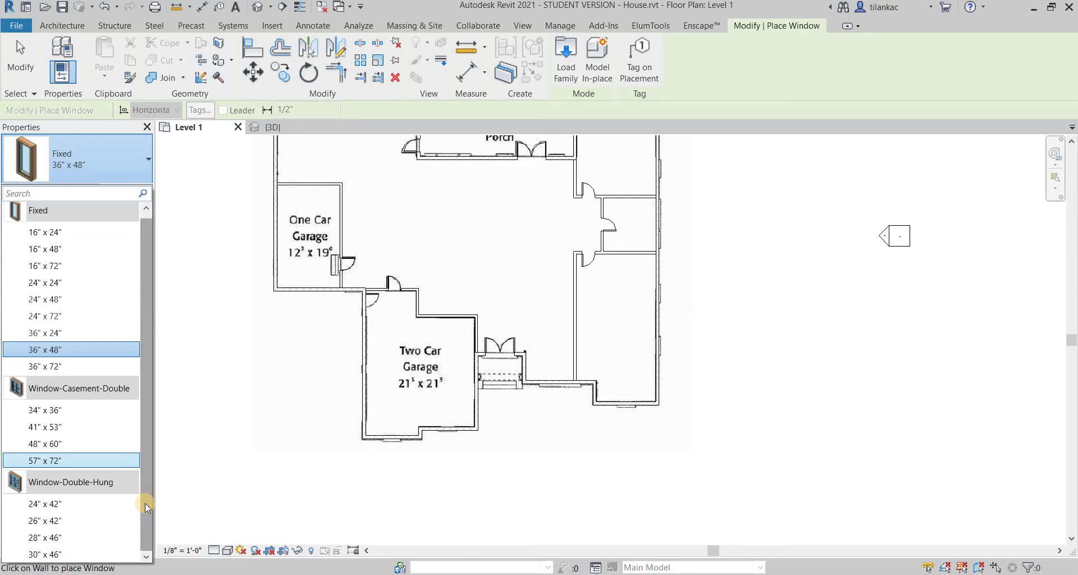
{"action": "left_click", "coordinate": [80, 554]}
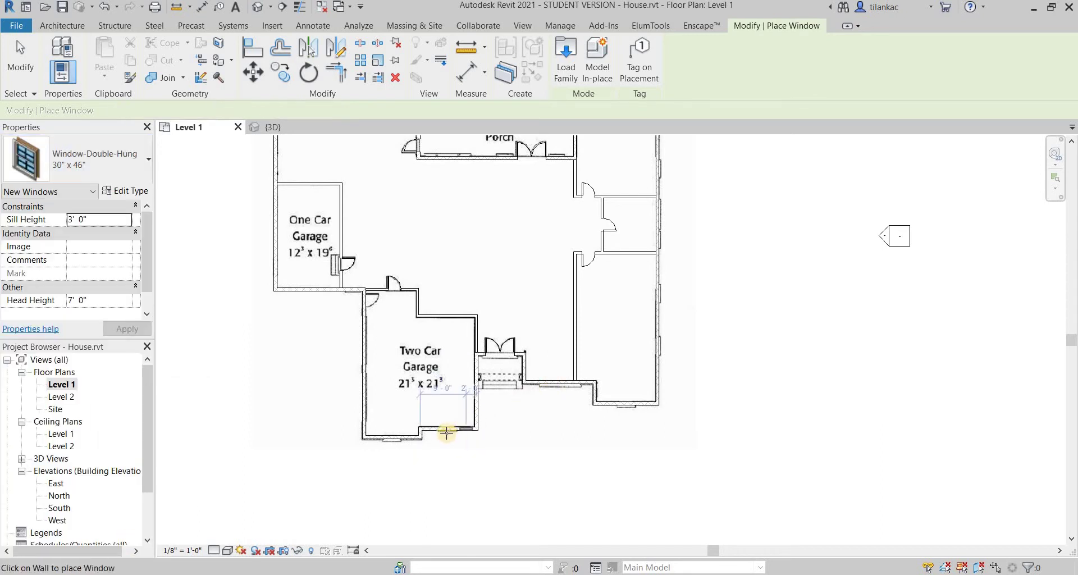
{"action": "scroll", "coordinate": [595, 380], "scroll_direction": "up", "scroll_amount": 3}
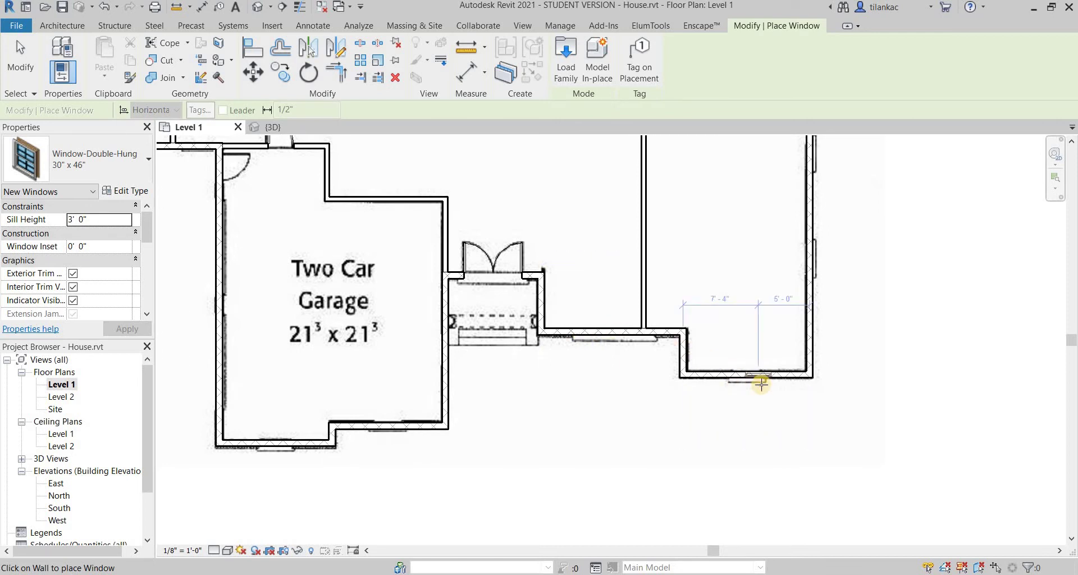
{"action": "scroll", "coordinate": [749, 379], "scroll_direction": "up", "scroll_amount": 3}
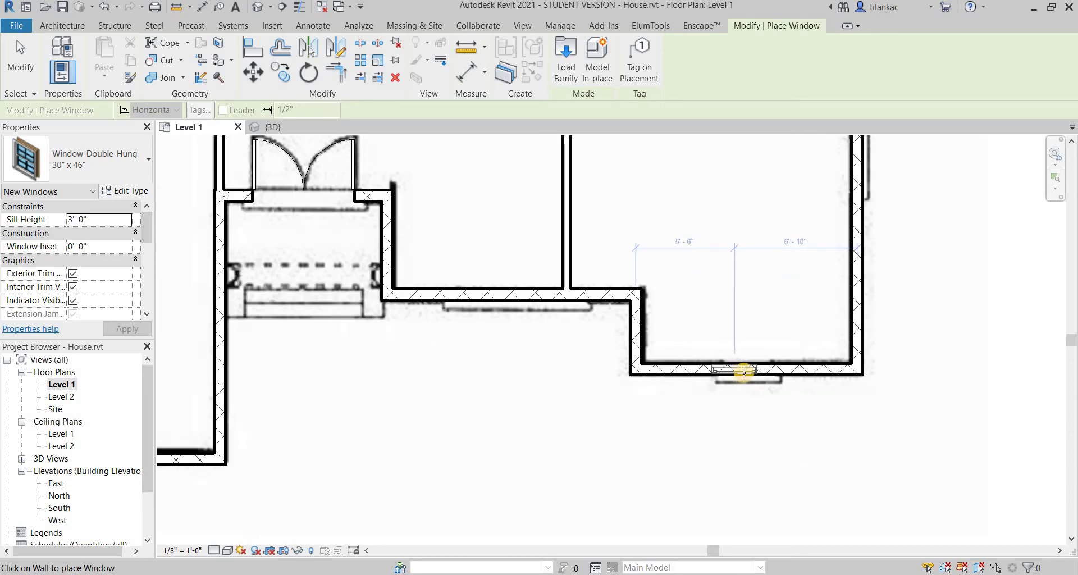
{"action": "left_click", "coordinate": [706, 331]}
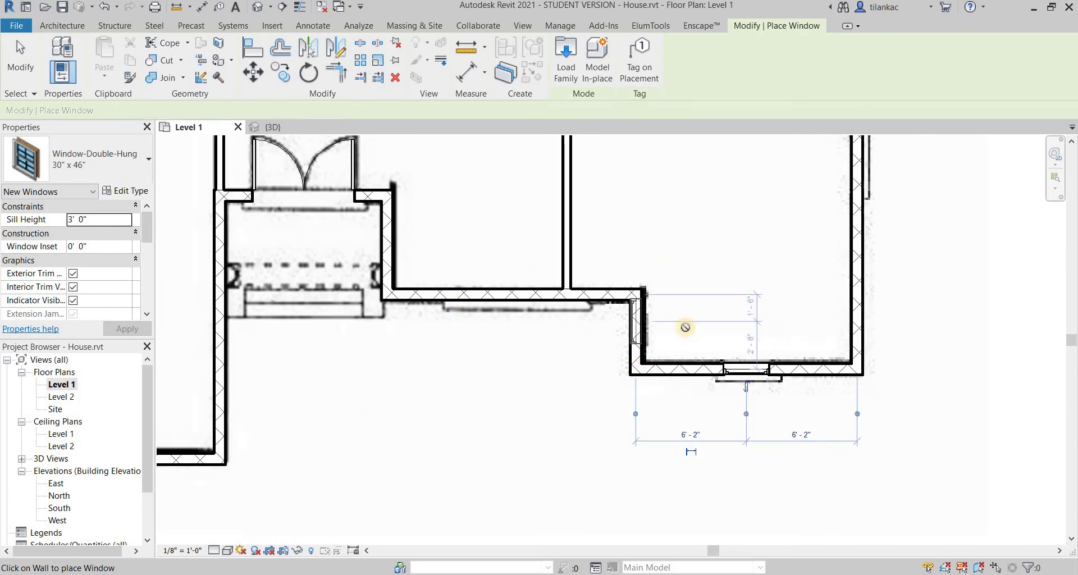
{"action": "scroll", "coordinate": [686, 331], "scroll_direction": "down", "scroll_amount": 1}
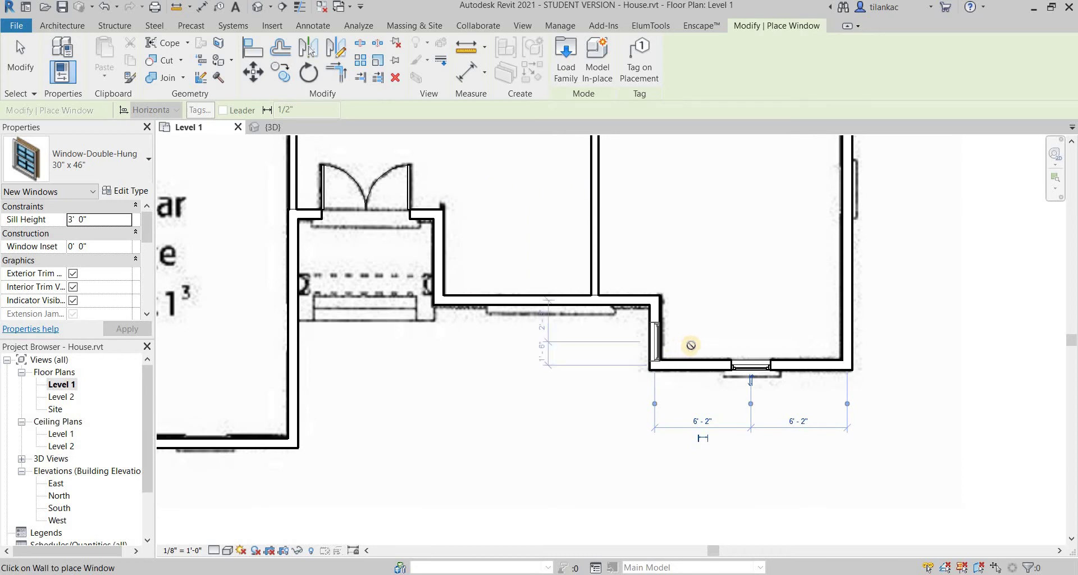
{"action": "scroll", "coordinate": [691, 337], "scroll_direction": "down", "scroll_amount": 3}
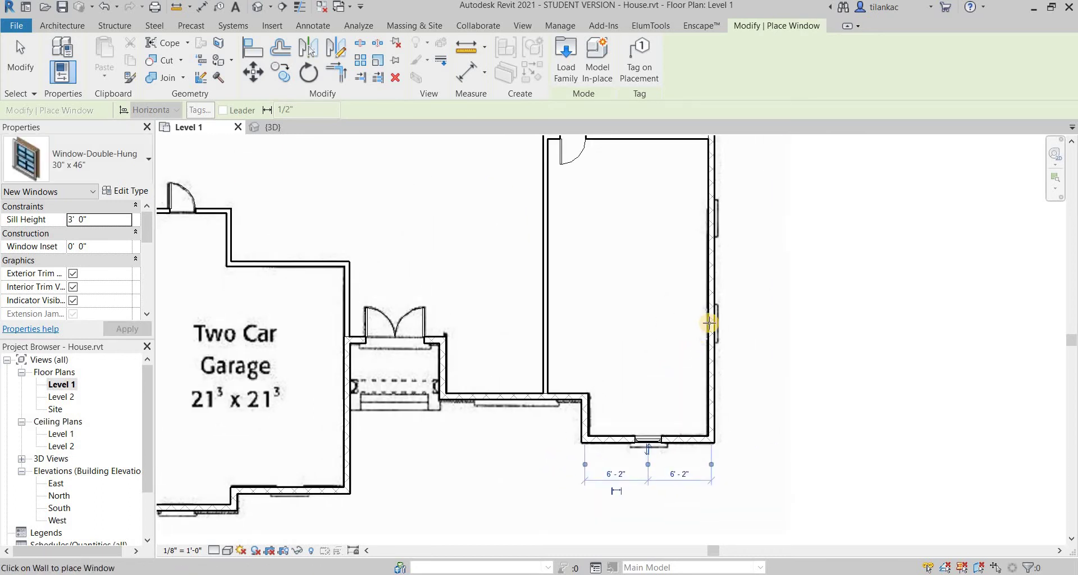
{"action": "right_click", "coordinate": [629, 342]}
{"action": "left_click", "coordinate": [646, 351]}
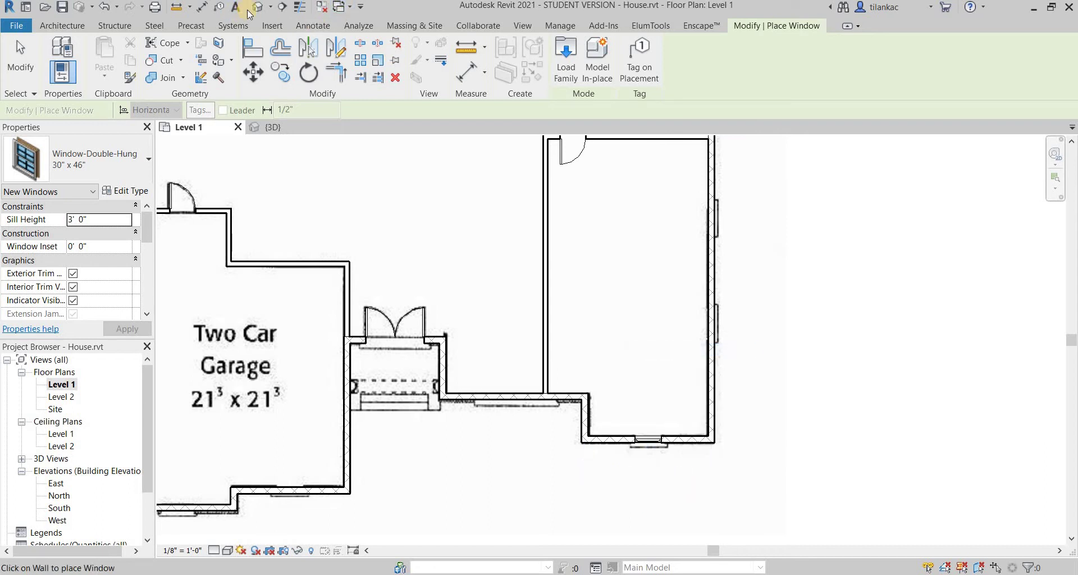
Step: Show the placed front window close up in the 3D view and end window placement
{"action": "left_click", "coordinate": [260, 10]}
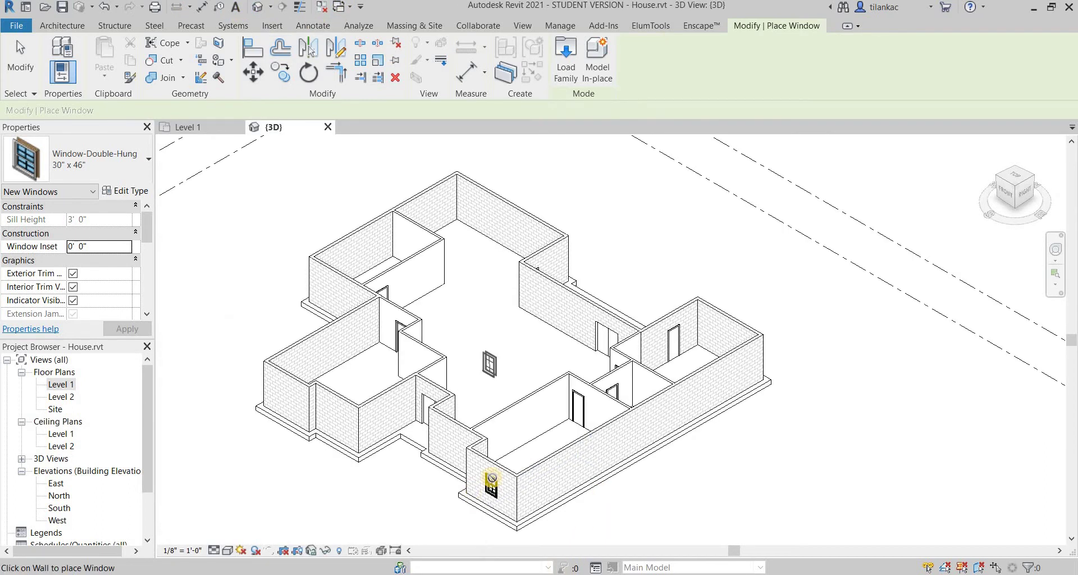
{"action": "scroll", "coordinate": [550, 500], "scroll_direction": "up", "scroll_amount": 4}
{"action": "scroll", "coordinate": [550, 500], "scroll_direction": "up", "scroll_amount": 3}
{"action": "middle_click_drag", "start_coordinate": [551, 500], "coordinate": [736, 364]}
{"action": "scroll", "coordinate": [737, 363], "scroll_direction": "up", "scroll_amount": 1}
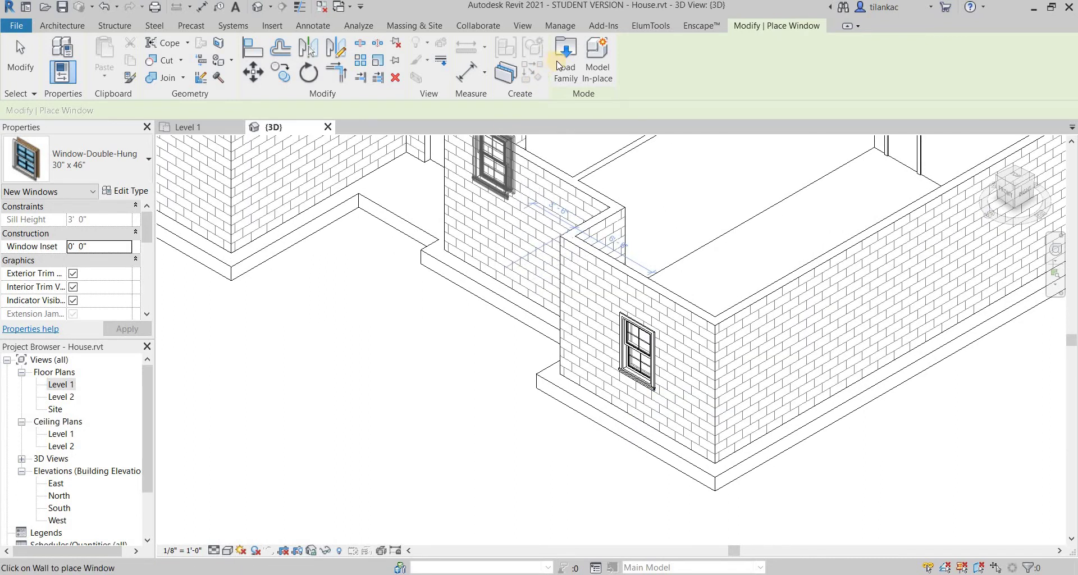
{"action": "left_click", "coordinate": [95, 166]}
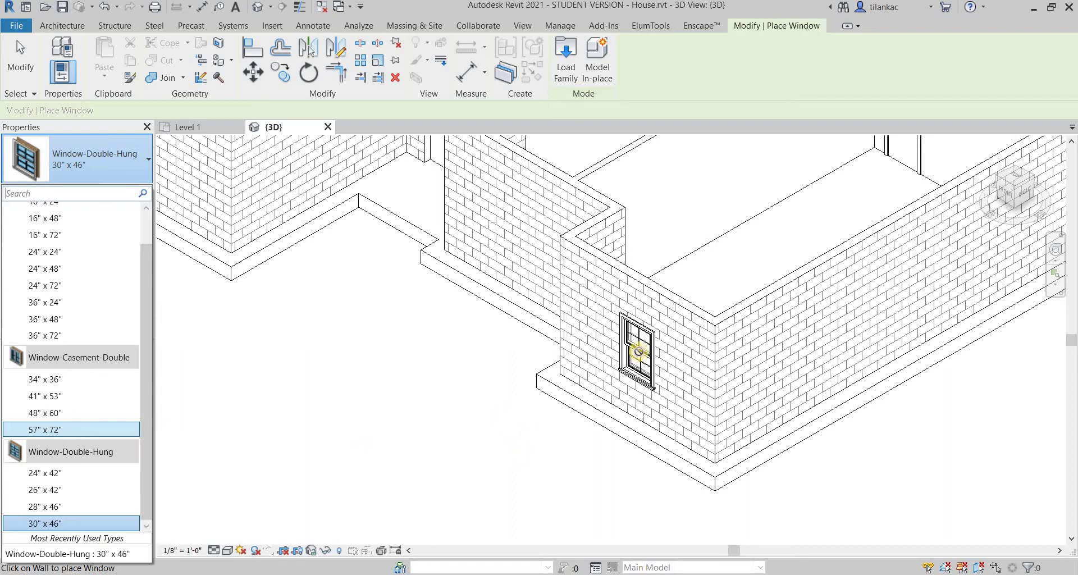
{"action": "left_click", "coordinate": [441, 342]}
{"action": "right_click", "coordinate": [456, 351]}
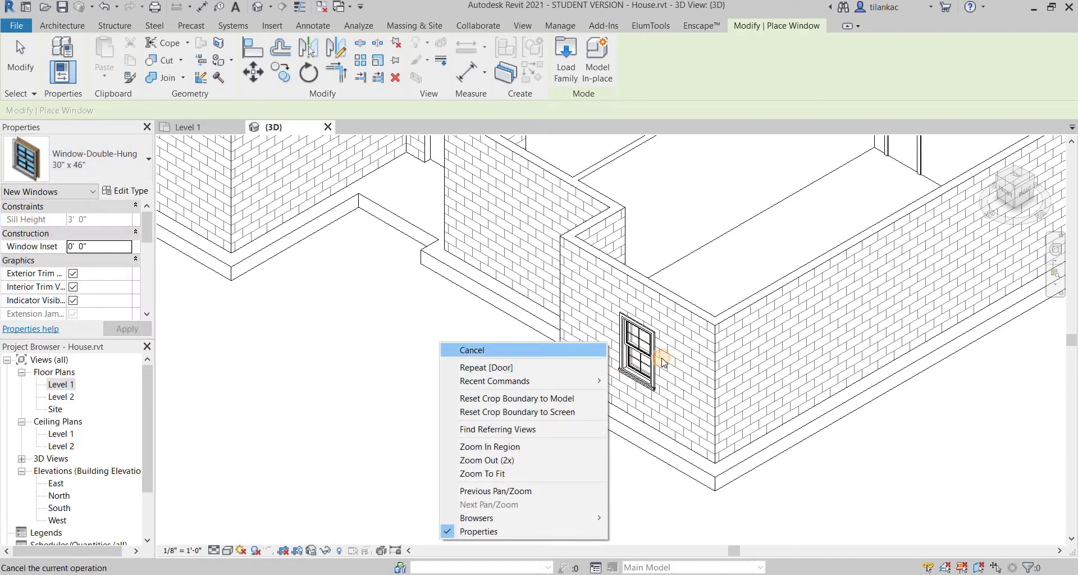
{"action": "left_click", "coordinate": [463, 350]}
Step: Duplicate the front window's double-hung type as a new type named 48" x 48"
{"action": "left_click", "coordinate": [643, 359]}
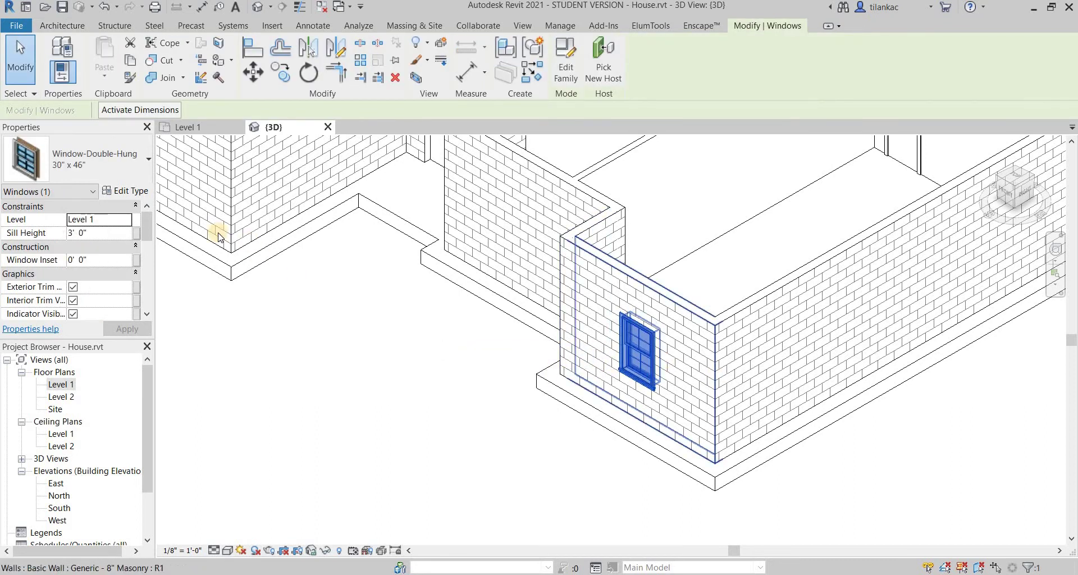
{"action": "left_click", "coordinate": [127, 191]}
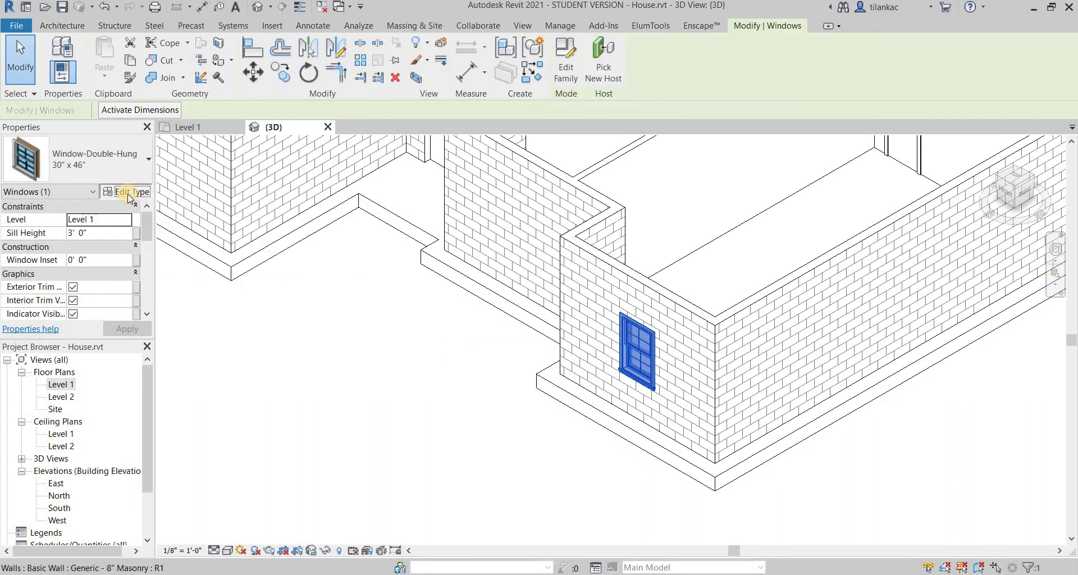
{"action": "scroll", "coordinate": [298, 337], "scroll_direction": "down", "scroll_amount": 9}
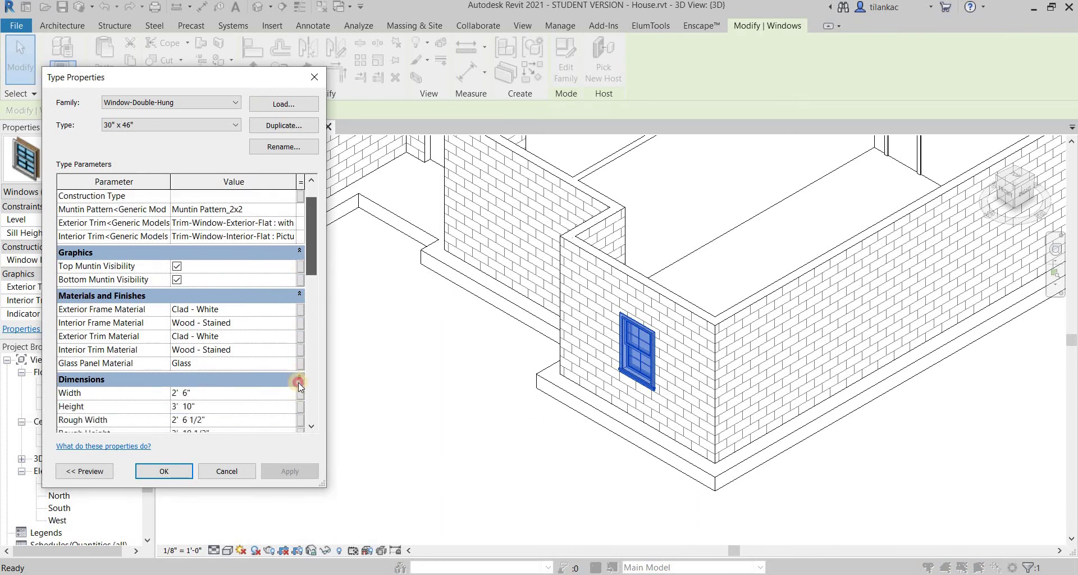
{"action": "scroll", "coordinate": [293, 309], "scroll_direction": "up", "scroll_amount": 4}
{"action": "scroll", "coordinate": [293, 310], "scroll_direction": "up", "scroll_amount": 1}
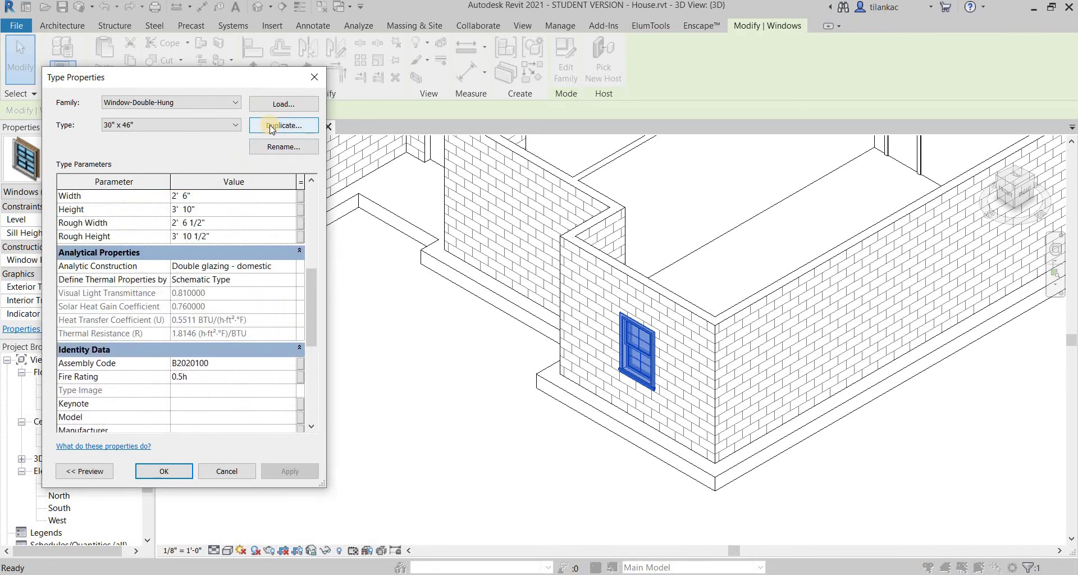
{"action": "left_click", "coordinate": [270, 124]}
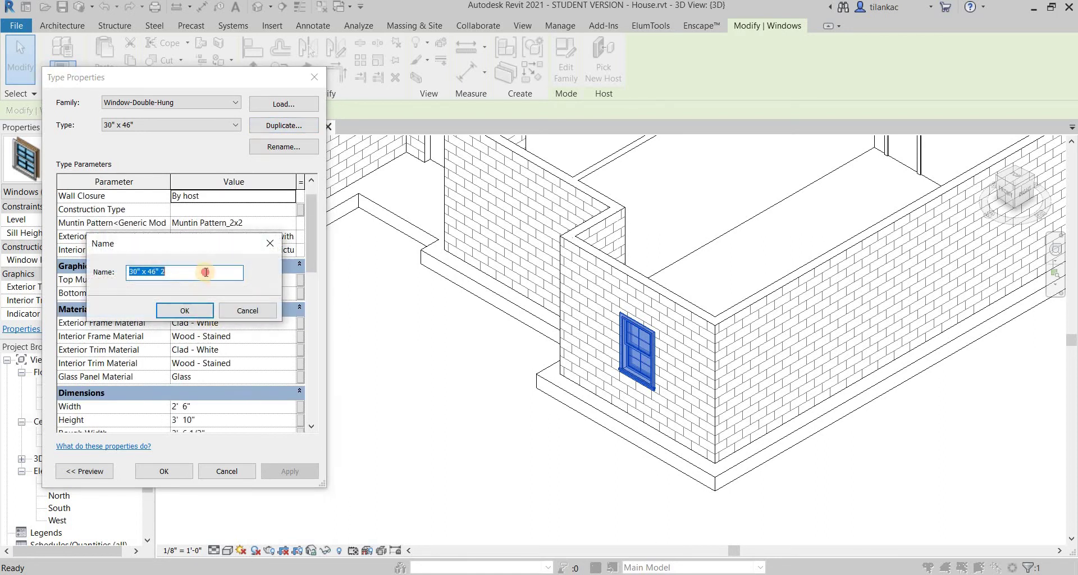
{"action": "left_click", "coordinate": [205, 272]}
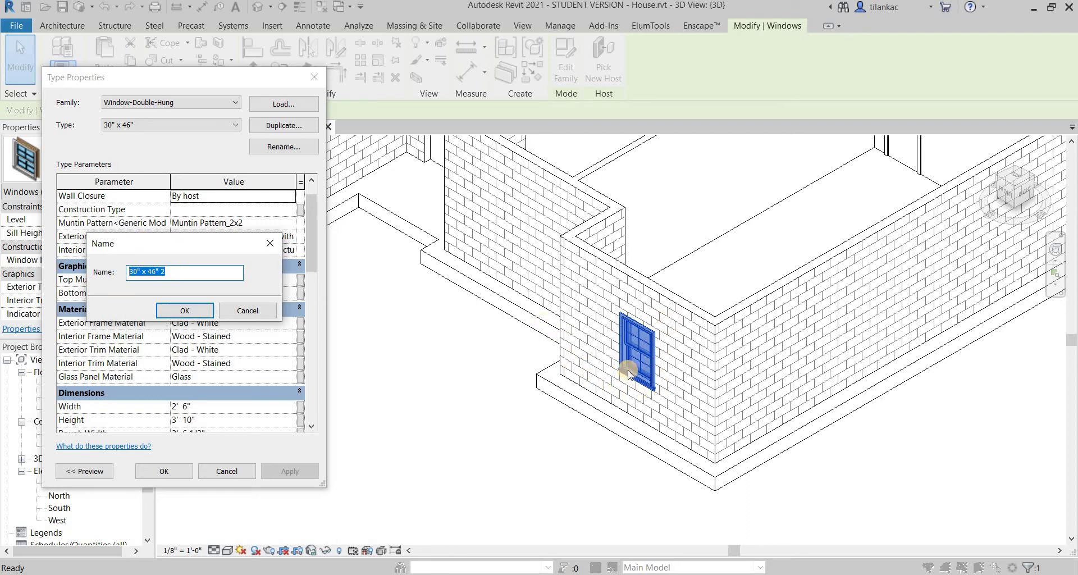
{"action": "left_click", "coordinate": [139, 272]}
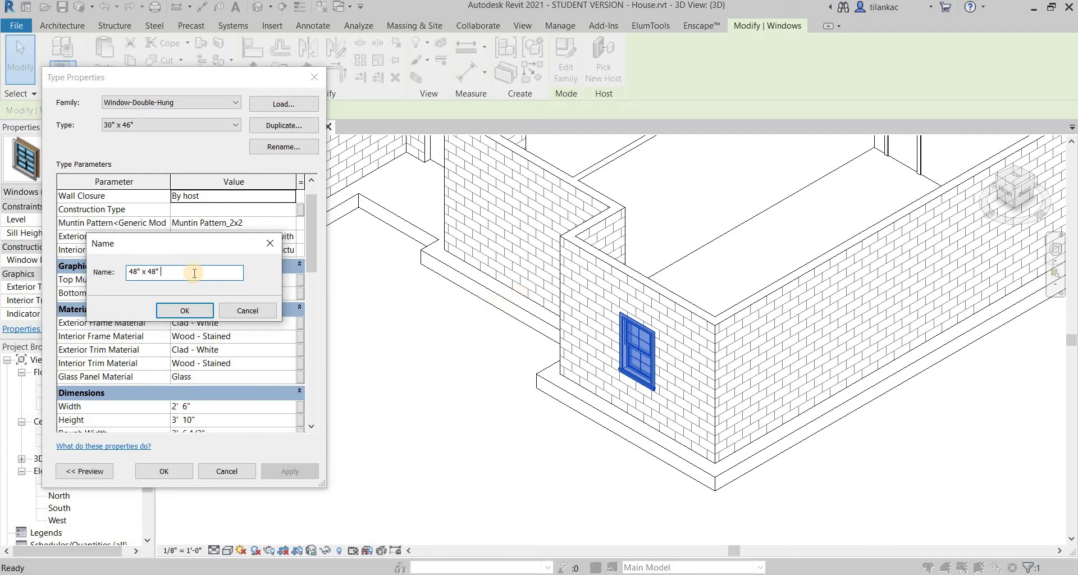
{"action": "left_click", "coordinate": [201, 310]}
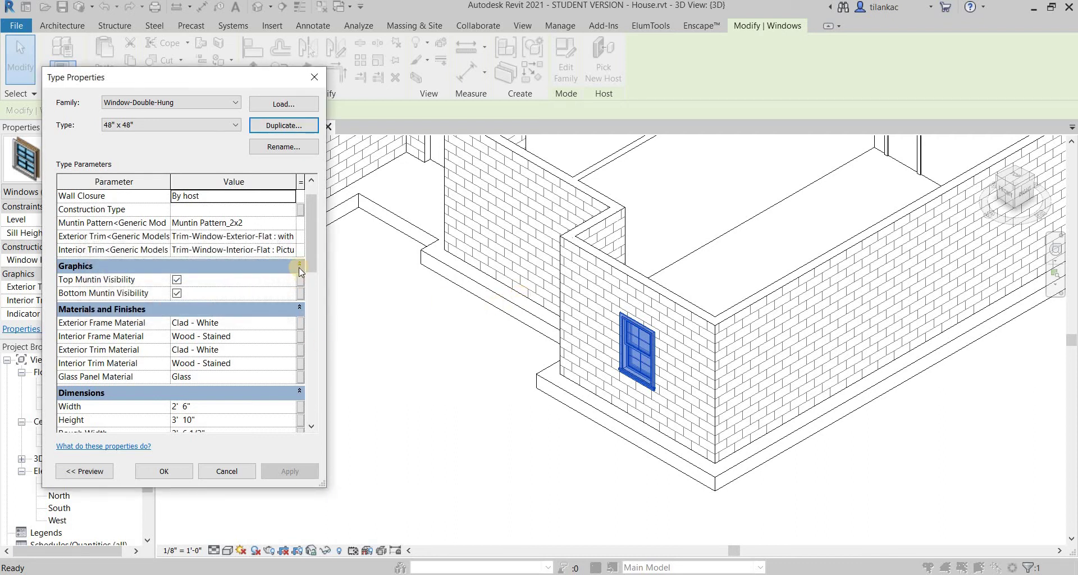
Step: Set the 48" x 48" window type's width to 4' 0", edit its height, and apply the changes
{"action": "left_click_drag", "start_coordinate": [309, 275], "coordinate": [310, 299]}
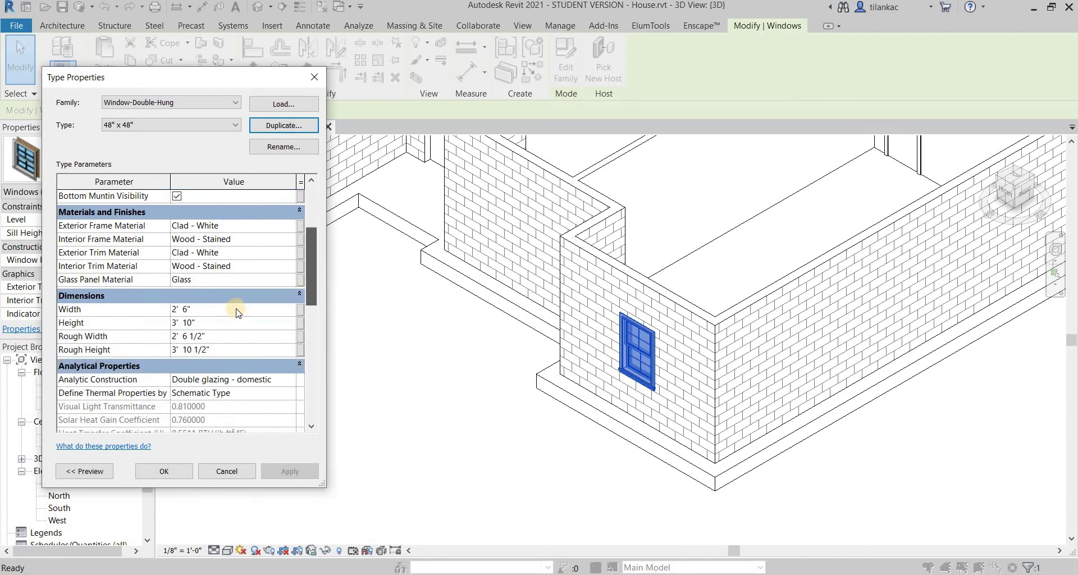
{"action": "left_click", "coordinate": [211, 309]}
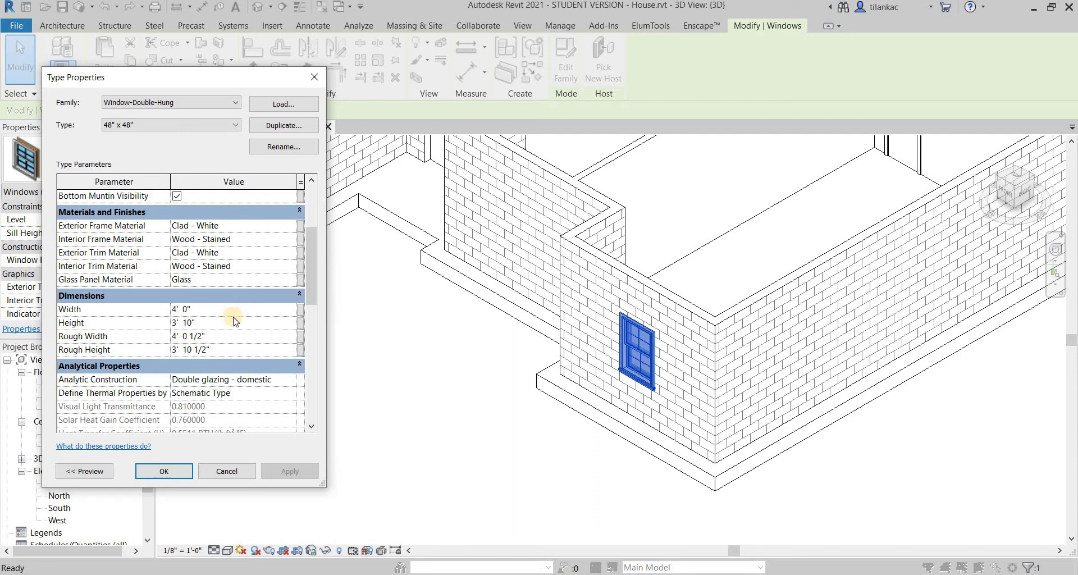
{"action": "left_click", "coordinate": [234, 325]}
{"action": "left_click", "coordinate": [211, 474]}
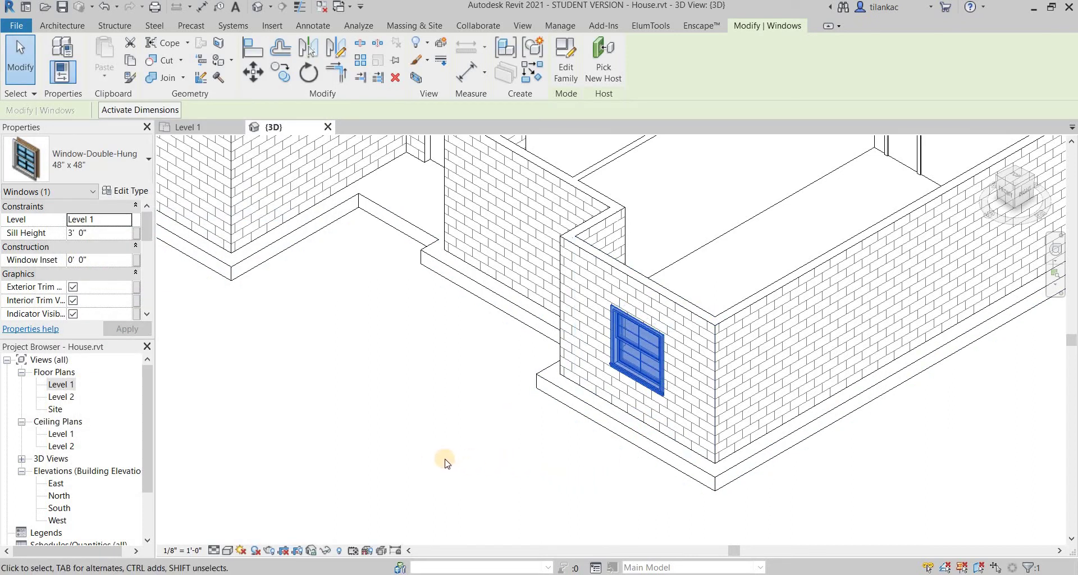
{"action": "middle_click_drag", "start_coordinate": [481, 447], "coordinate": [511, 423]}
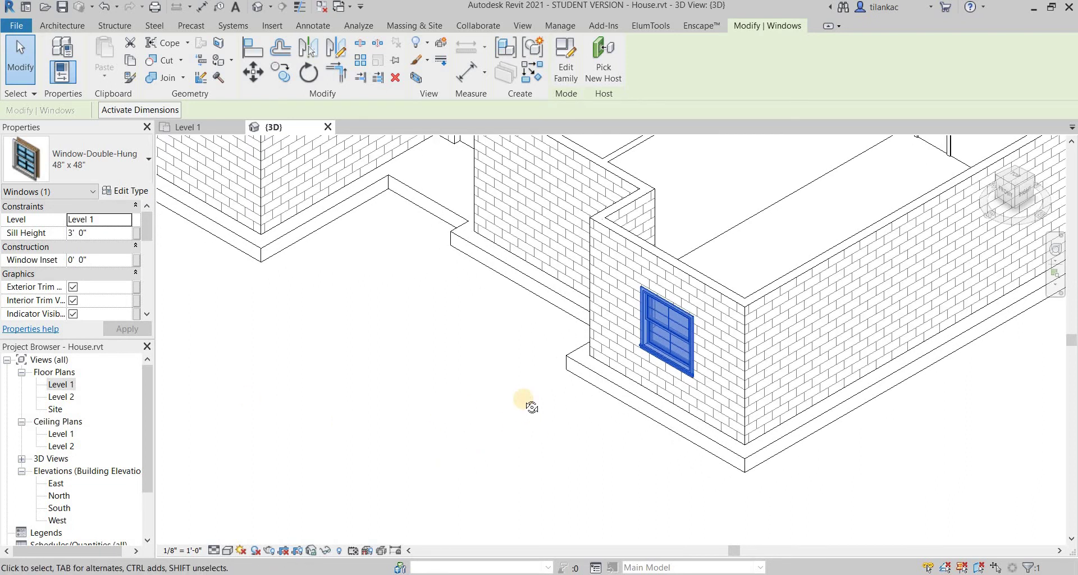
Step: Return the front window to the double-hung 30" x 46" type and show the house's front walls in the 3D view
{"action": "middle_click_drag", "start_coordinate": [614, 325], "coordinate": [676, 313], "text": "shift"}
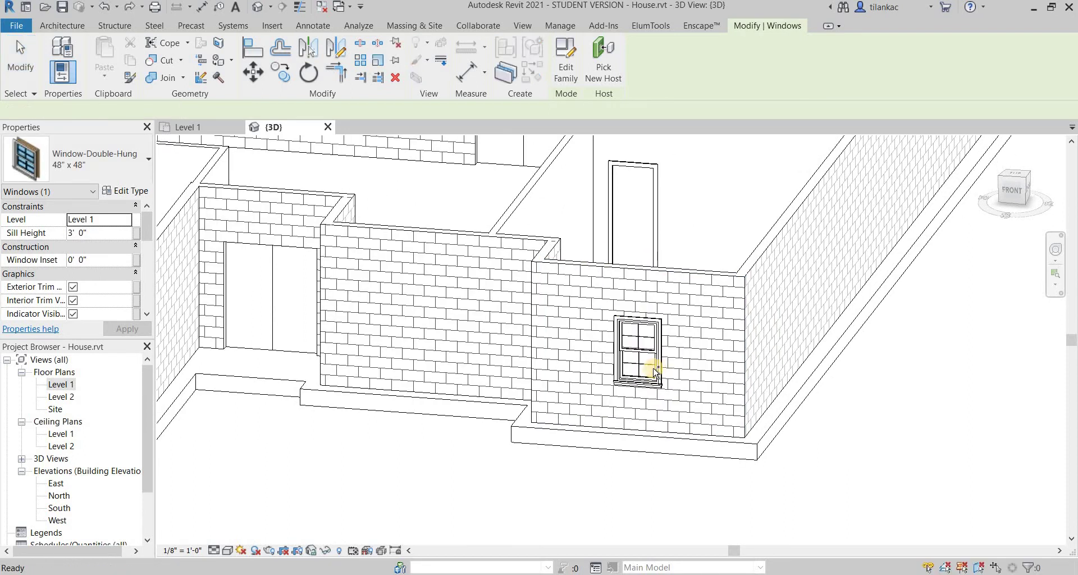
{"action": "key", "text": "Escape"}
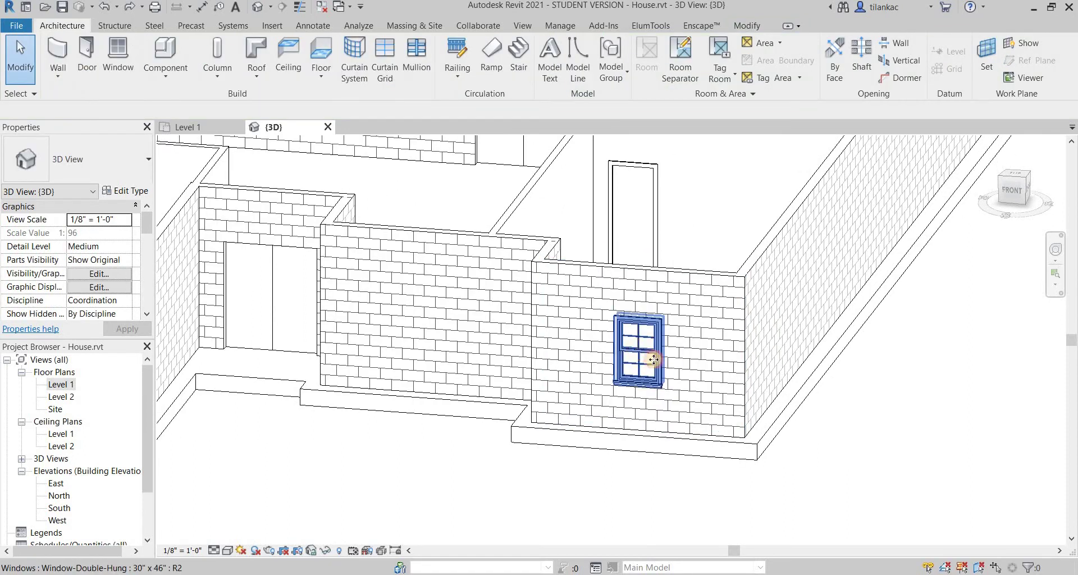
{"action": "left_click", "coordinate": [654, 360]}
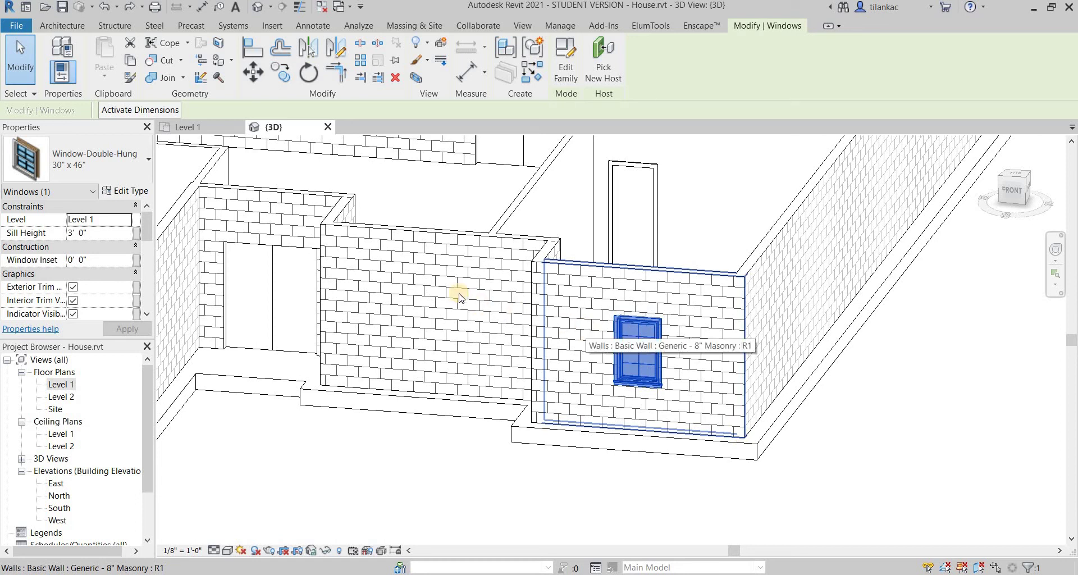
{"action": "scroll", "coordinate": [635, 378], "scroll_direction": "down", "scroll_amount": 2}
{"action": "middle_click_drag", "start_coordinate": [635, 378], "coordinate": [862, 517]}
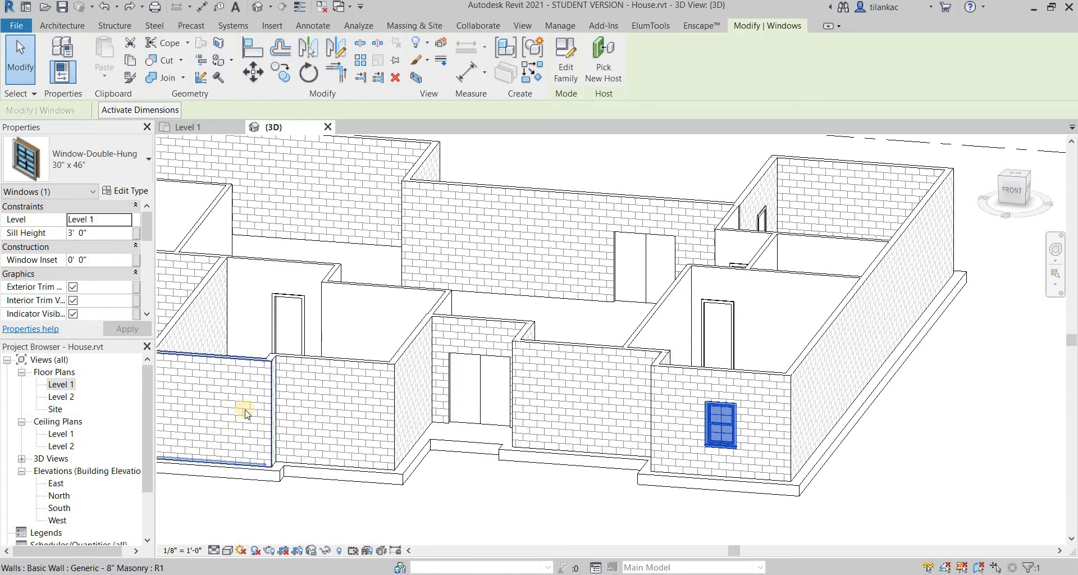
Step: Place Window-Double-Hung 30" x 46" windows in both front walls of the Two Car Garage, centring the one nearest the entry 5'-6" from each side
{"action": "double_click", "coordinate": [59, 385]}
{"action": "scroll", "coordinate": [577, 301], "scroll_direction": "down", "scroll_amount": 2}
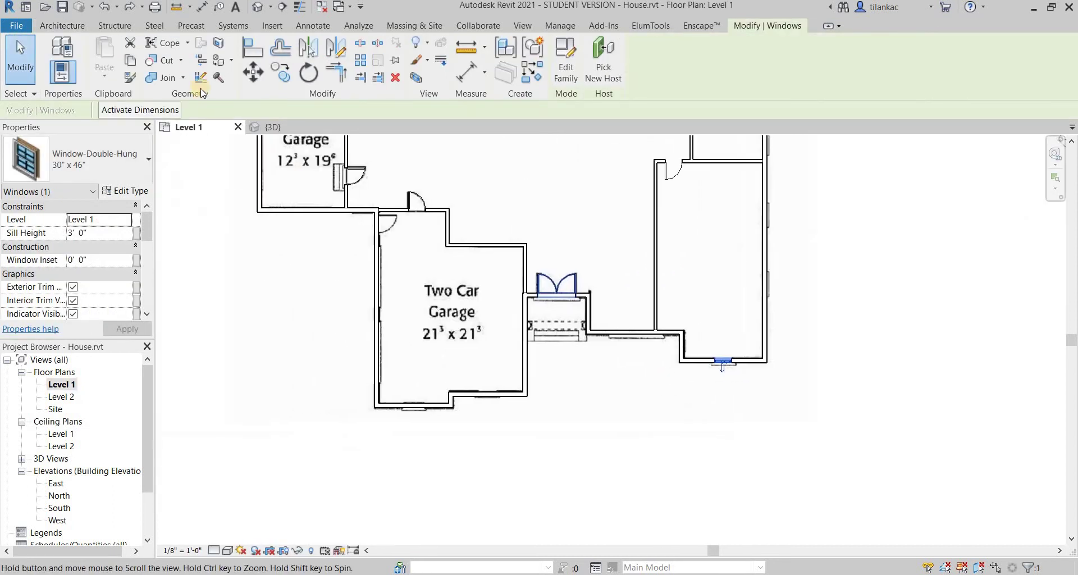
{"action": "left_click", "coordinate": [62, 25]}
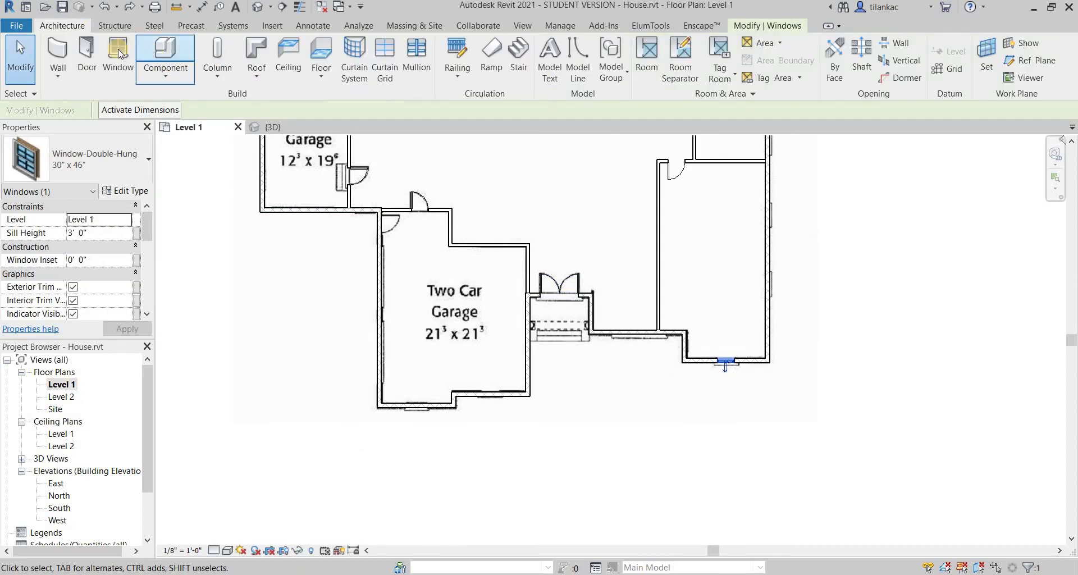
{"action": "left_click", "coordinate": [116, 45]}
{"action": "left_click", "coordinate": [489, 394]}
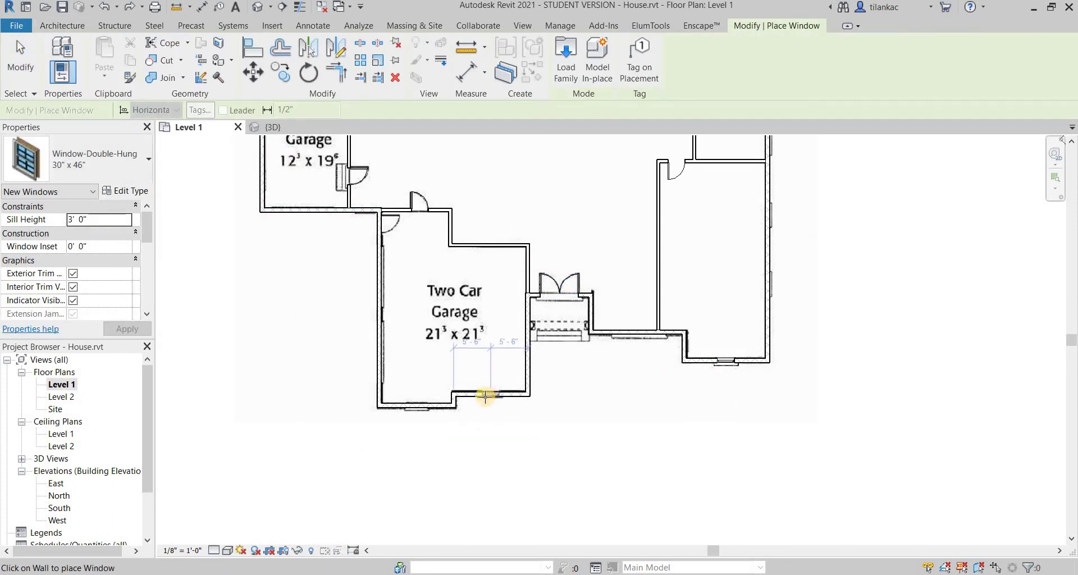
{"action": "right_click", "coordinate": [616, 402]}
{"action": "left_click", "coordinate": [645, 410]}
{"action": "scroll", "coordinate": [789, 311], "scroll_direction": "up", "scroll_amount": 2}
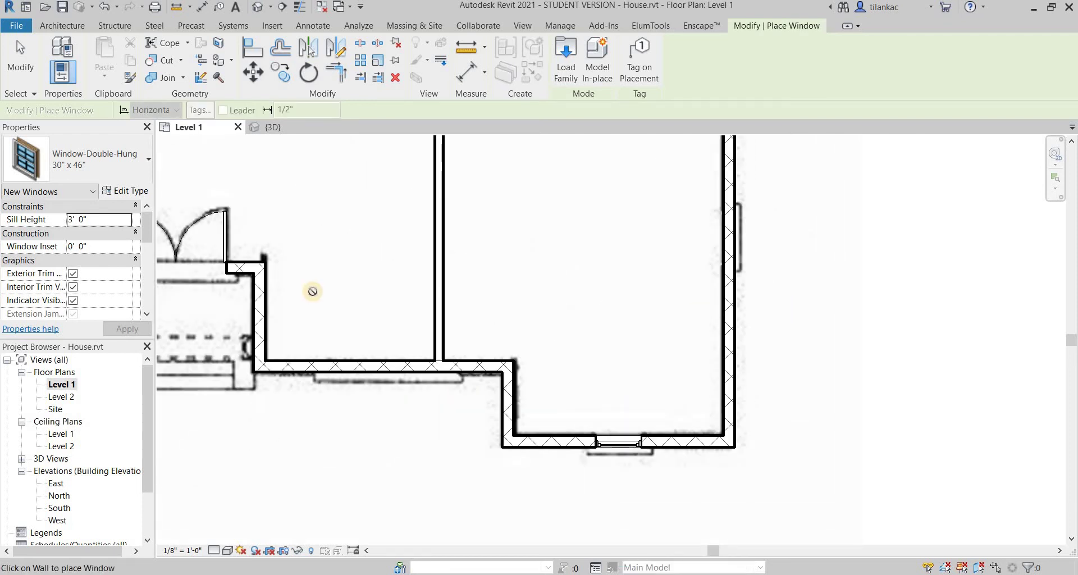
{"action": "right_click", "coordinate": [315, 289]}
{"action": "left_click", "coordinate": [337, 298]}
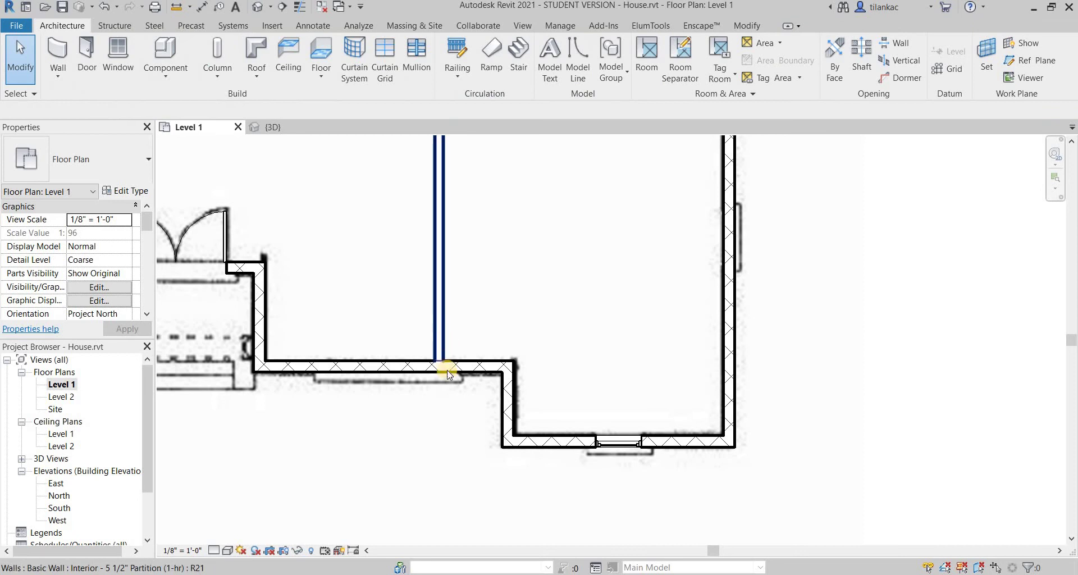
Step: Move the long partition beside the front room so it sits 11'-4" from the entry-side wall and 2'-6" from the projecting room's wall
{"action": "left_click", "coordinate": [444, 362]}
{"action": "left_click", "coordinate": [414, 366]}
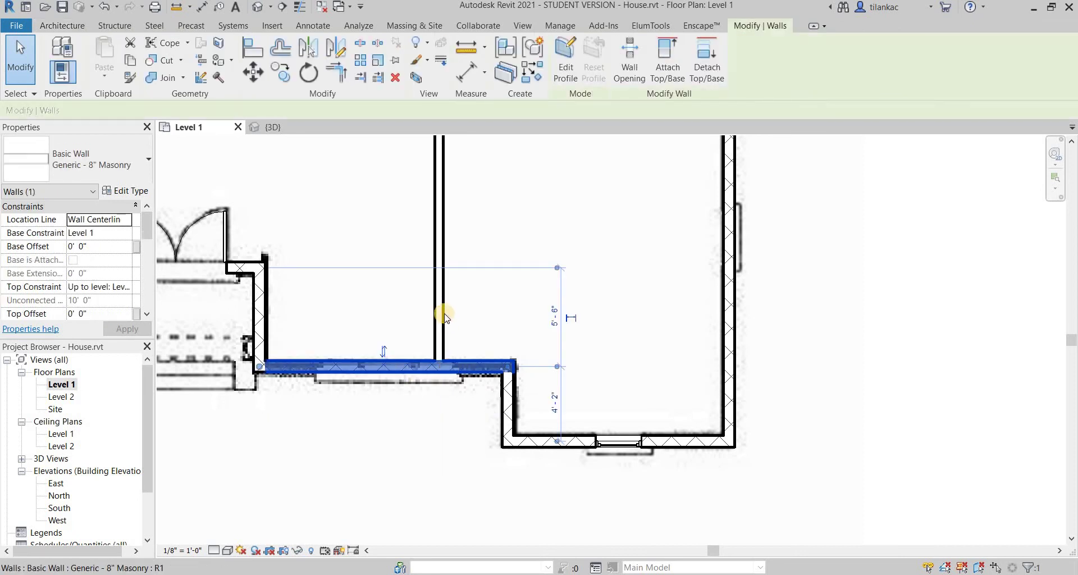
{"action": "scroll", "coordinate": [525, 300], "scroll_direction": "down", "scroll_amount": 2}
{"action": "middle_click_drag", "start_coordinate": [560, 442], "coordinate": [584, 572]}
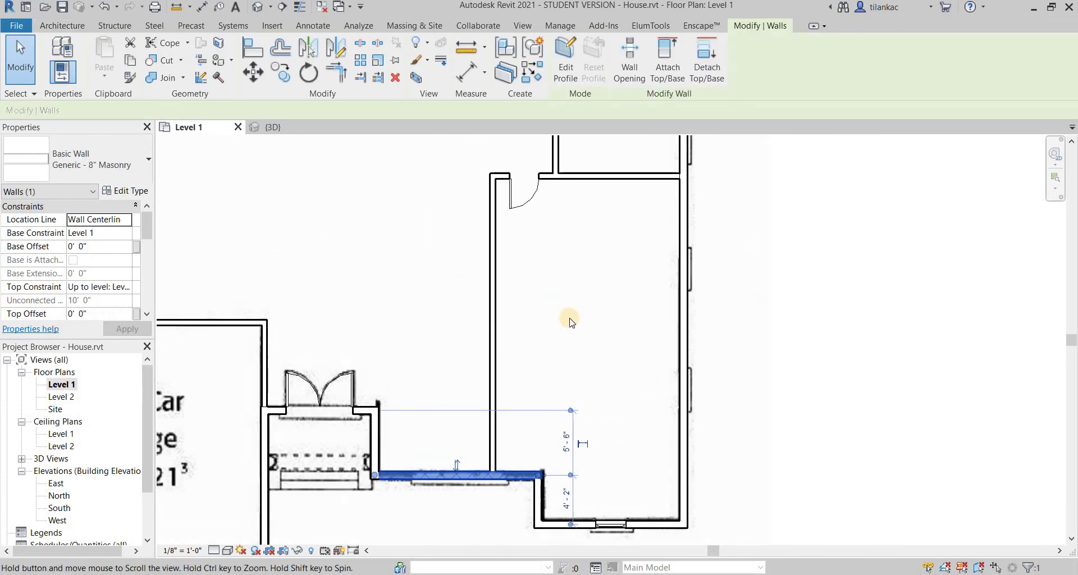
{"action": "left_click", "coordinate": [496, 339]}
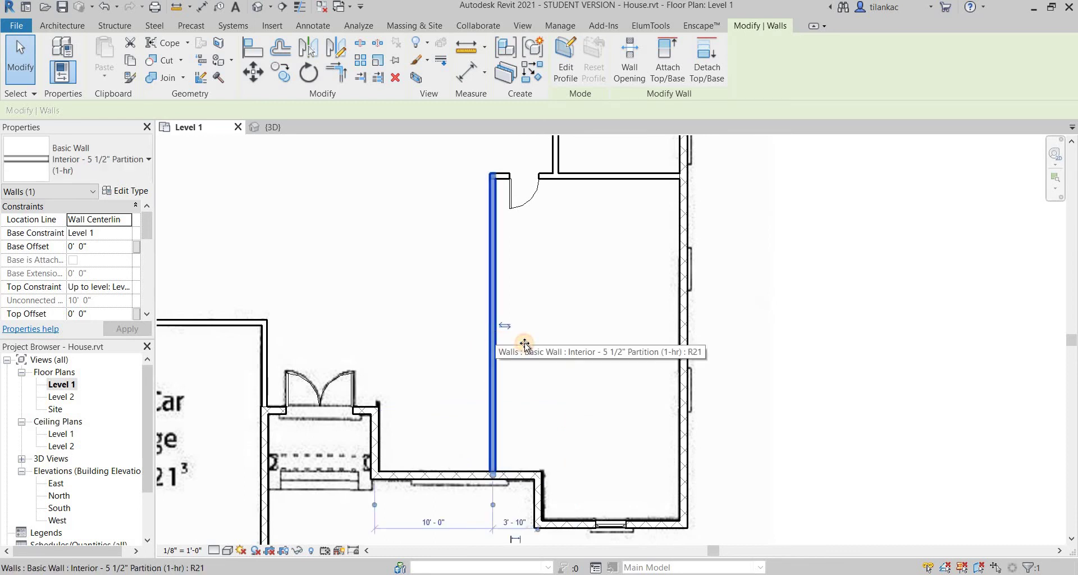
{"action": "left_click_drag", "start_coordinate": [495, 340], "coordinate": [513, 348]}
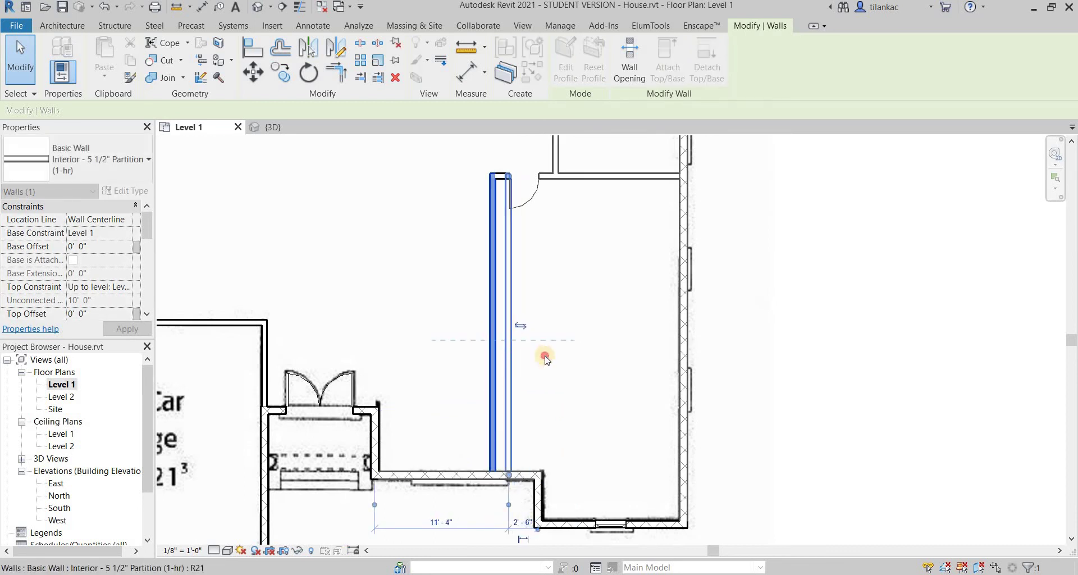
{"action": "key", "text": "Escape"}
{"action": "scroll", "coordinate": [466, 481], "scroll_direction": "up", "scroll_amount": 2}
{"action": "left_click", "coordinate": [504, 463]}
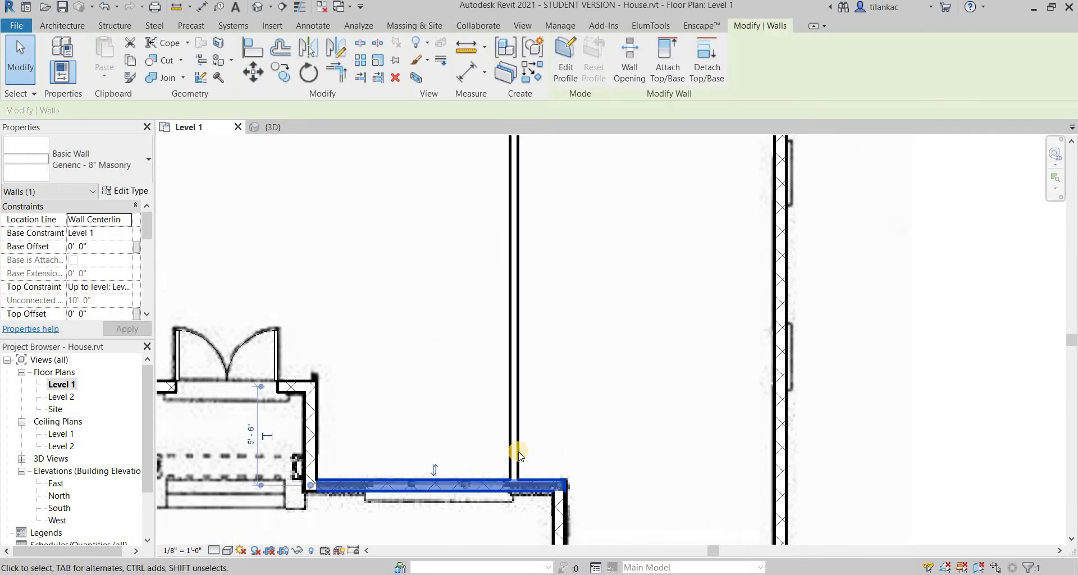
{"action": "left_click", "coordinate": [582, 402]}
{"action": "scroll", "coordinate": [584, 396], "scroll_direction": "down", "scroll_amount": 2}
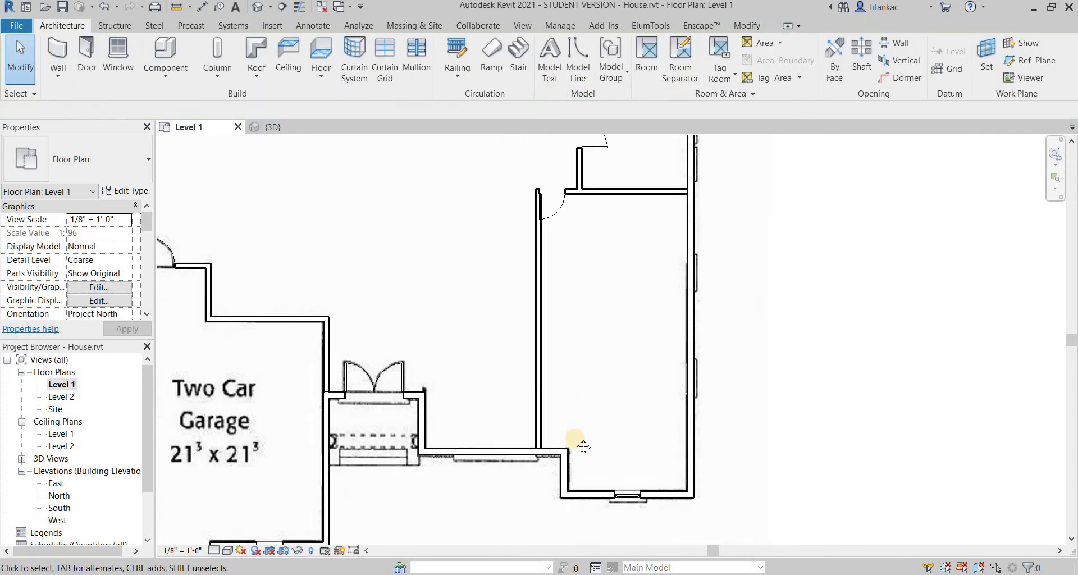
Step: Nudge the front room's single-flush door along its wall away from the moved partition, 2'-0" from the adjoining small room's wall
{"action": "middle_click_drag", "start_coordinate": [582, 447], "coordinate": [559, 532]}
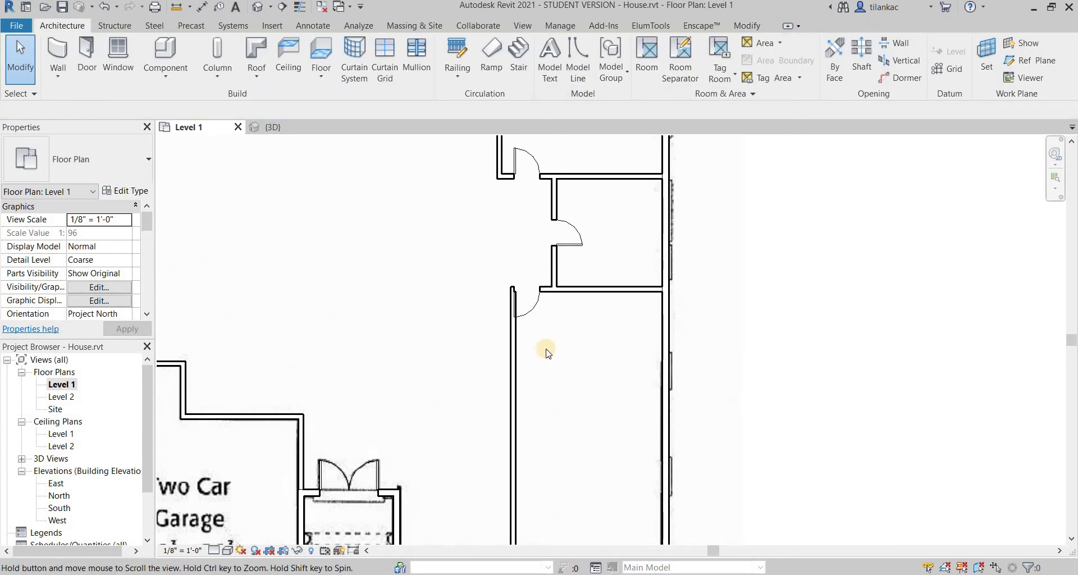
{"action": "left_click", "coordinate": [534, 306]}
{"action": "key", "text": "Right"}
{"action": "key", "text": "Right"}
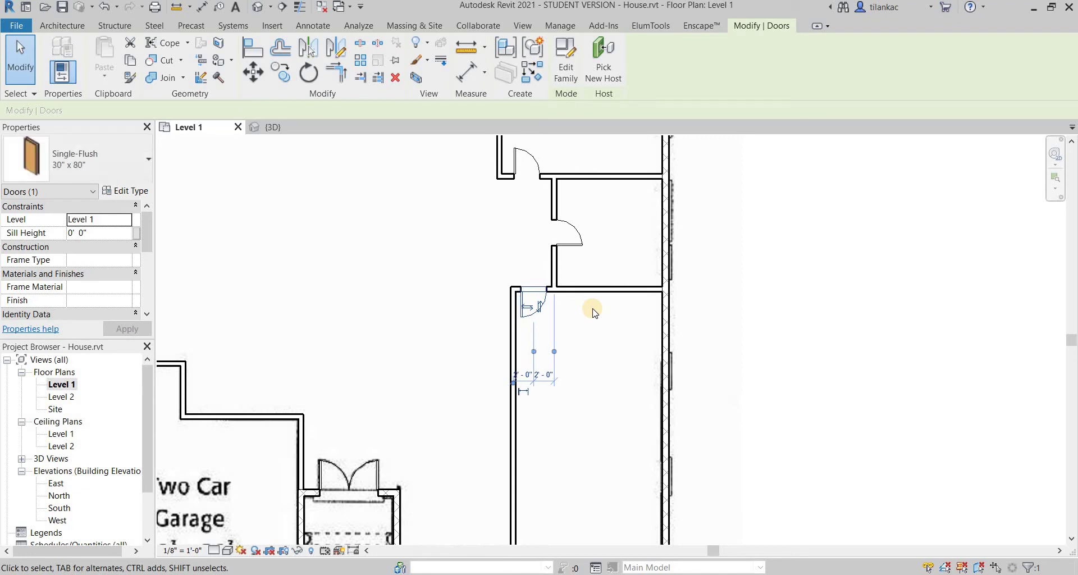
{"action": "left_click", "coordinate": [876, 310]}
{"action": "scroll", "coordinate": [873, 300], "scroll_direction": "down", "scroll_amount": 3}
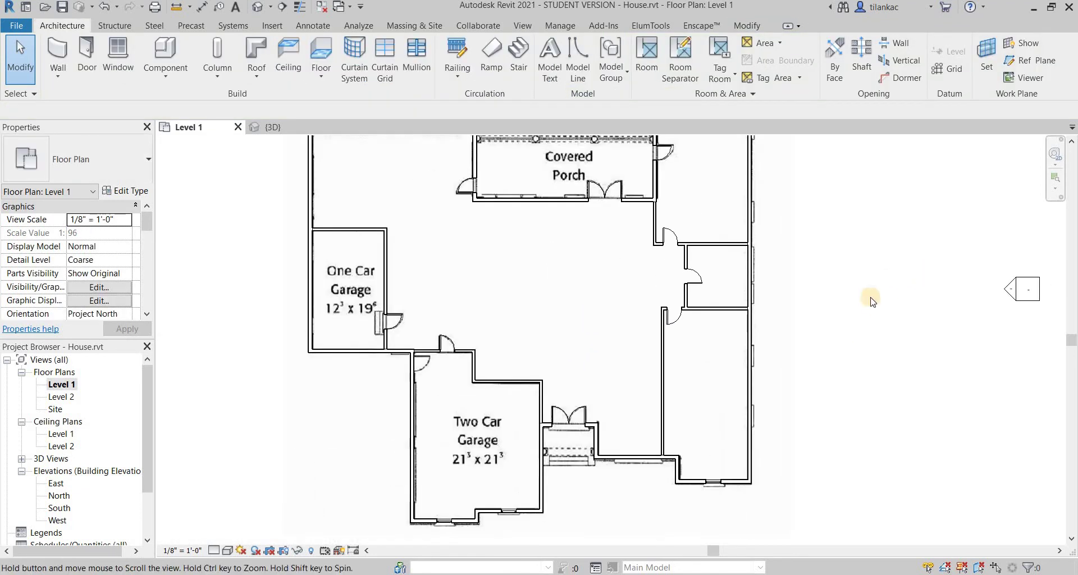
Step: Start loading another window family and open the Windows folder of the US Imperial library
{"action": "scroll", "coordinate": [717, 363], "scroll_direction": "up", "scroll_amount": 1}
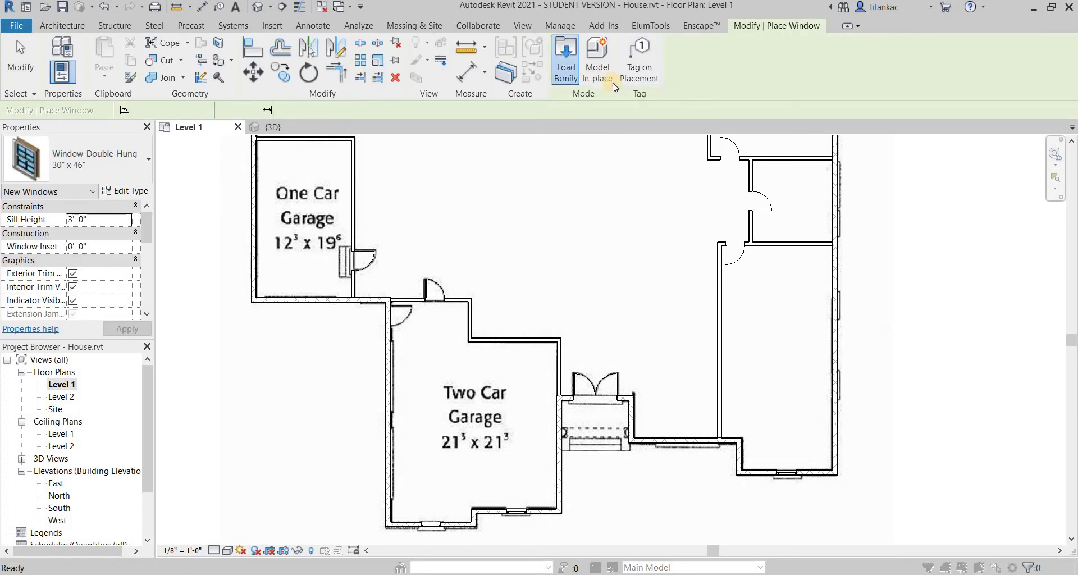
{"action": "left_click", "coordinate": [566, 56]}
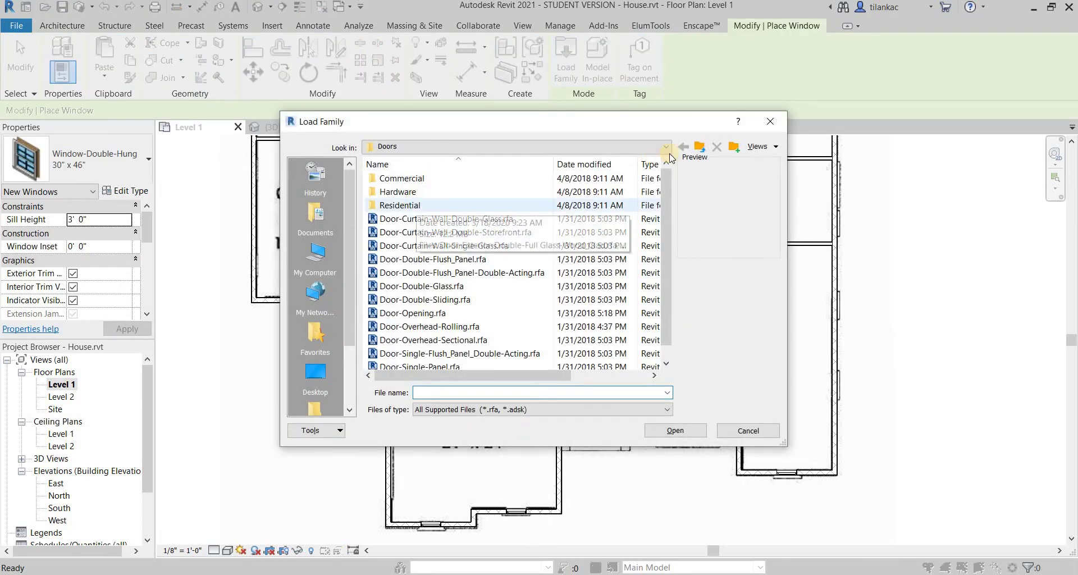
{"action": "left_click", "coordinate": [698, 147]}
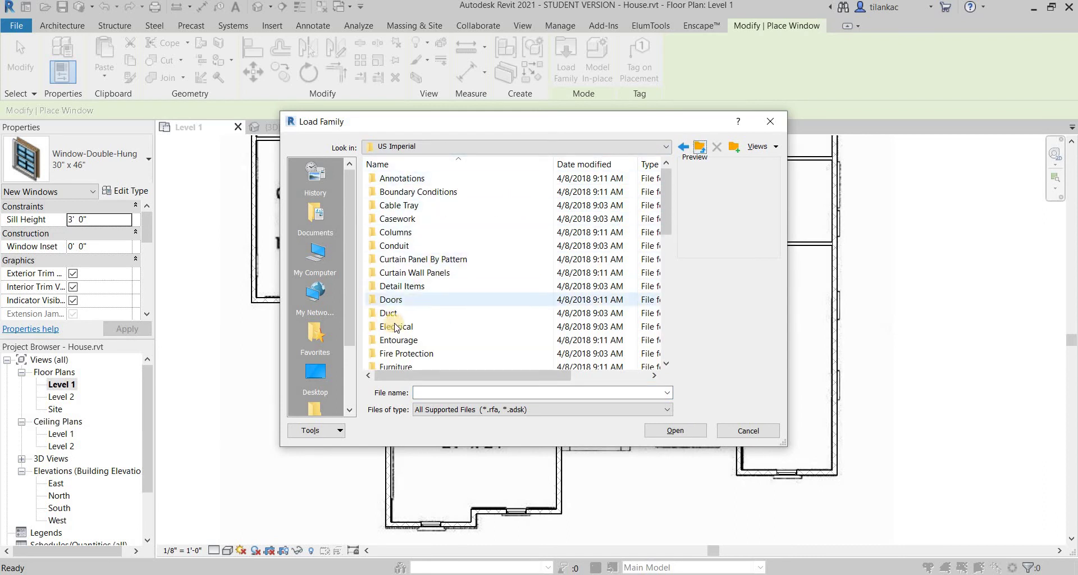
{"action": "scroll", "coordinate": [402, 321], "scroll_direction": "down", "scroll_amount": 9}
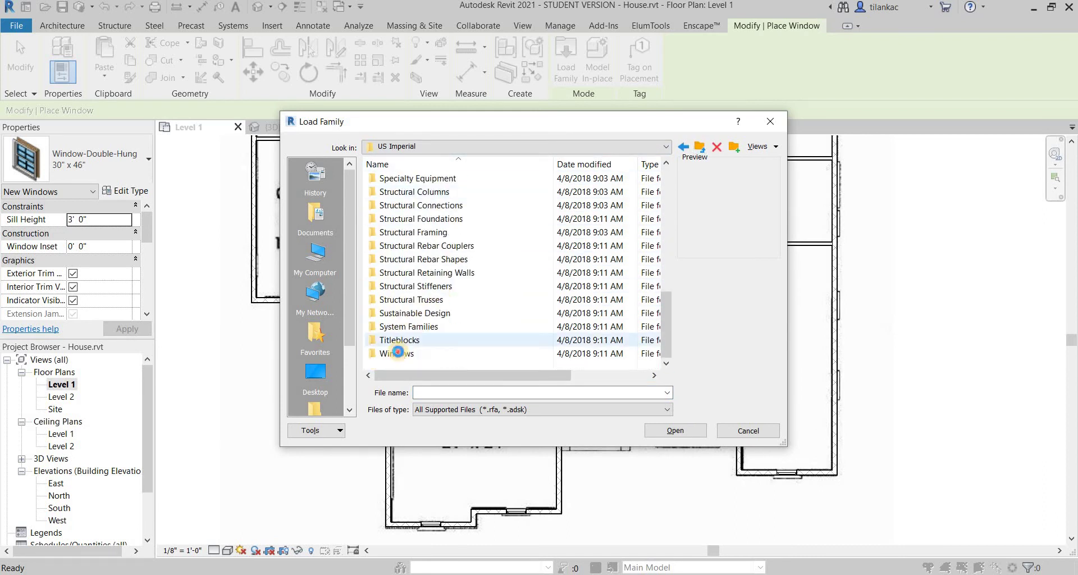
{"action": "double_click", "coordinate": [396, 353]}
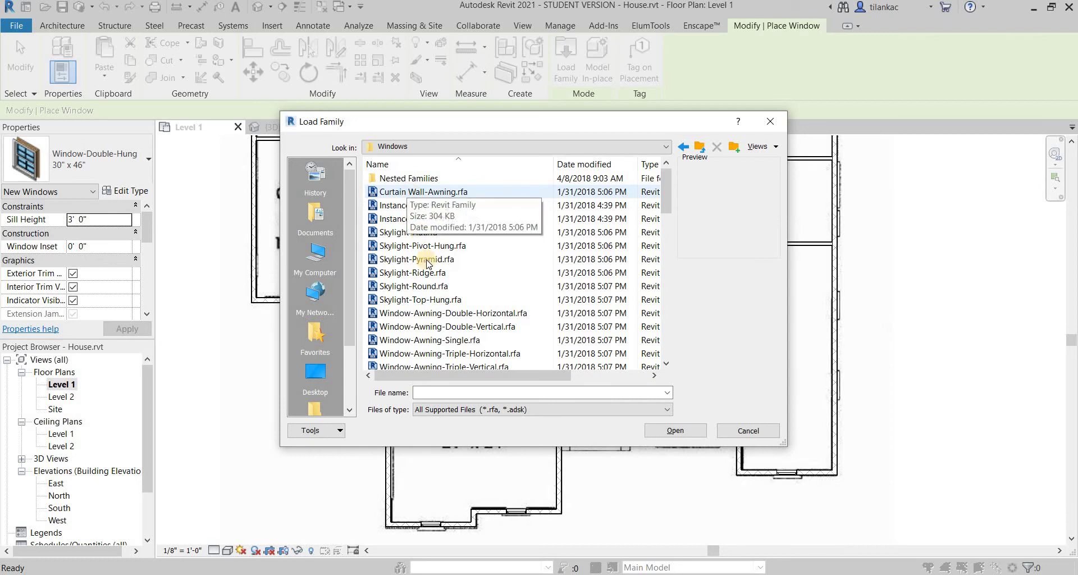
Step: Load the Window-Awning-Triple-Horizontal family with all its types from 60" x 17" to 72" x 32"
{"action": "left_click", "coordinate": [423, 326]}
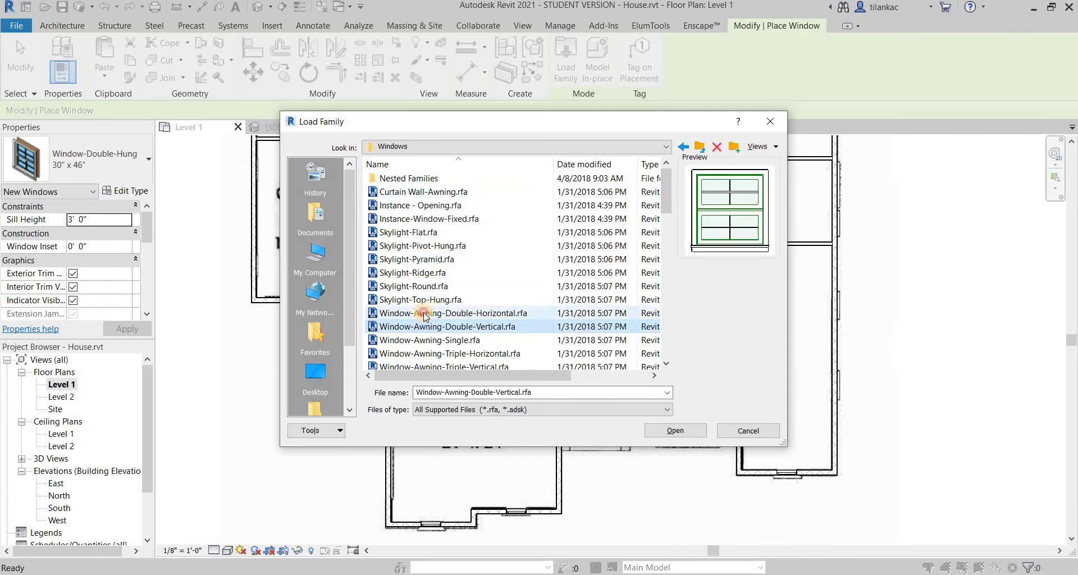
{"action": "left_click", "coordinate": [425, 314]}
{"action": "key", "text": "Down"}
{"action": "key", "text": "Down"}
{"action": "key", "text": "Down"}
{"action": "key", "text": "Down"}
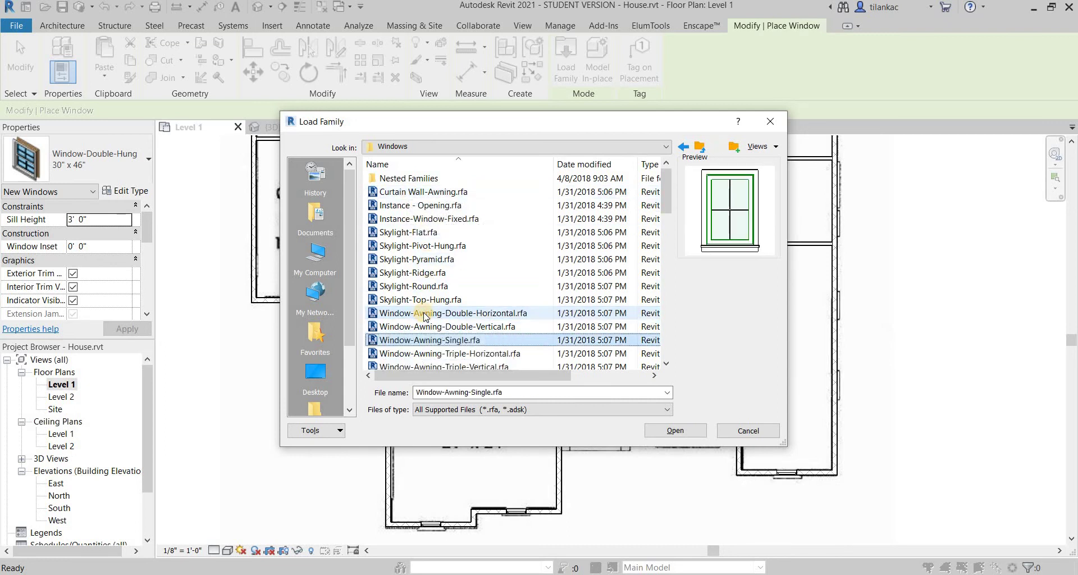
{"action": "key", "text": "Up"}
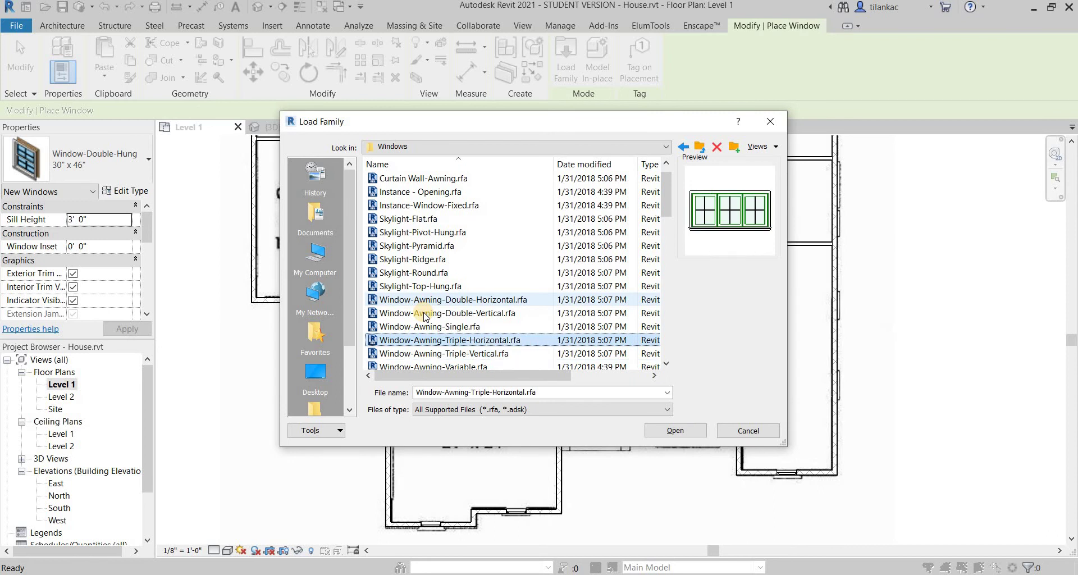
{"action": "left_click", "coordinate": [686, 432]}
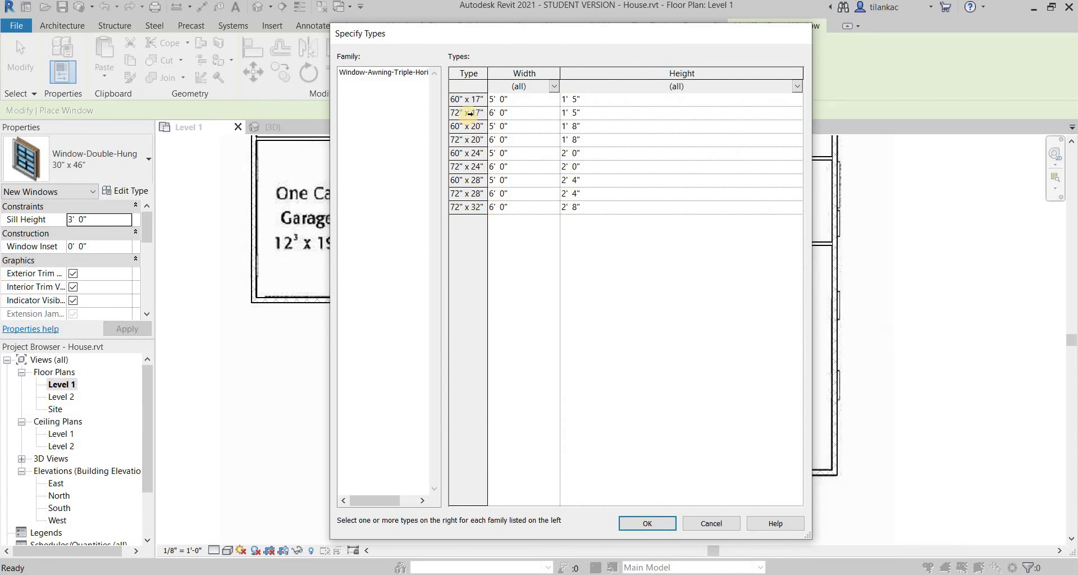
{"action": "left_click_drag", "start_coordinate": [465, 100], "coordinate": [460, 207]}
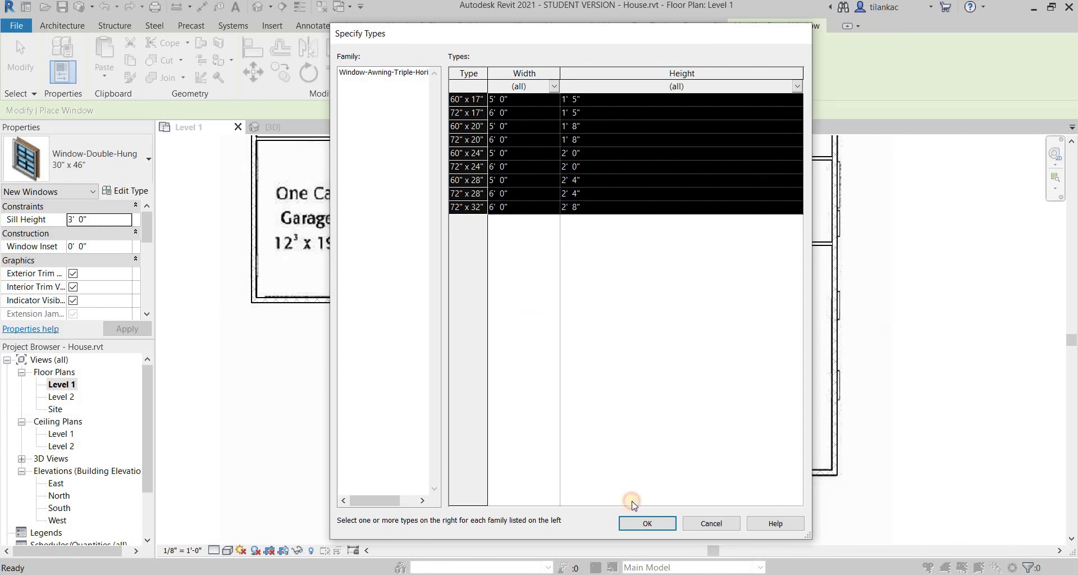
{"action": "left_click", "coordinate": [648, 524]}
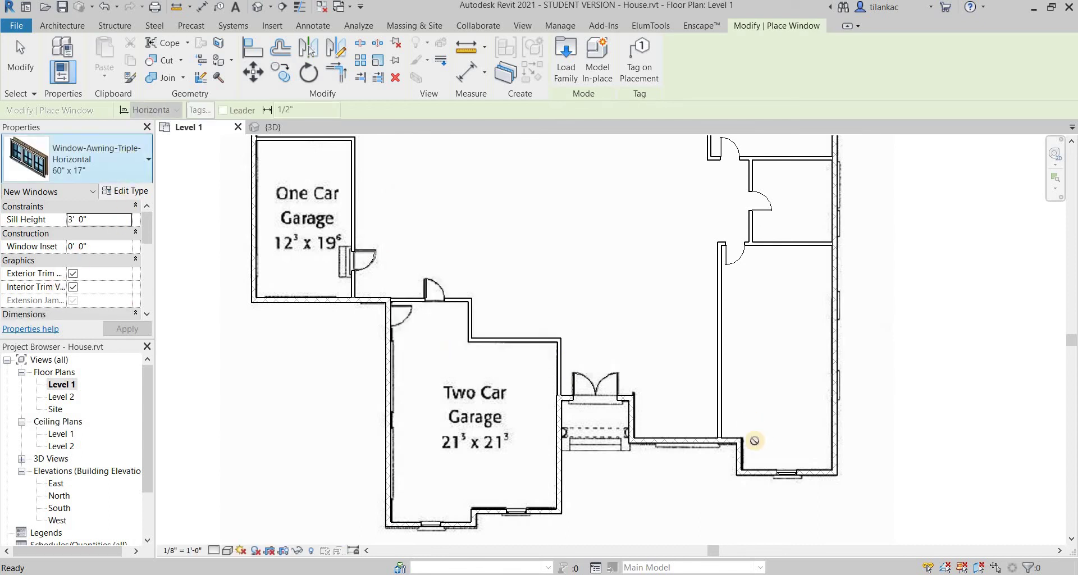
Step: Place a 72" x 32" triple horizontal awning window in the front wall beside the entry, centred 5'-8" from each side
{"action": "left_click", "coordinate": [110, 154]}
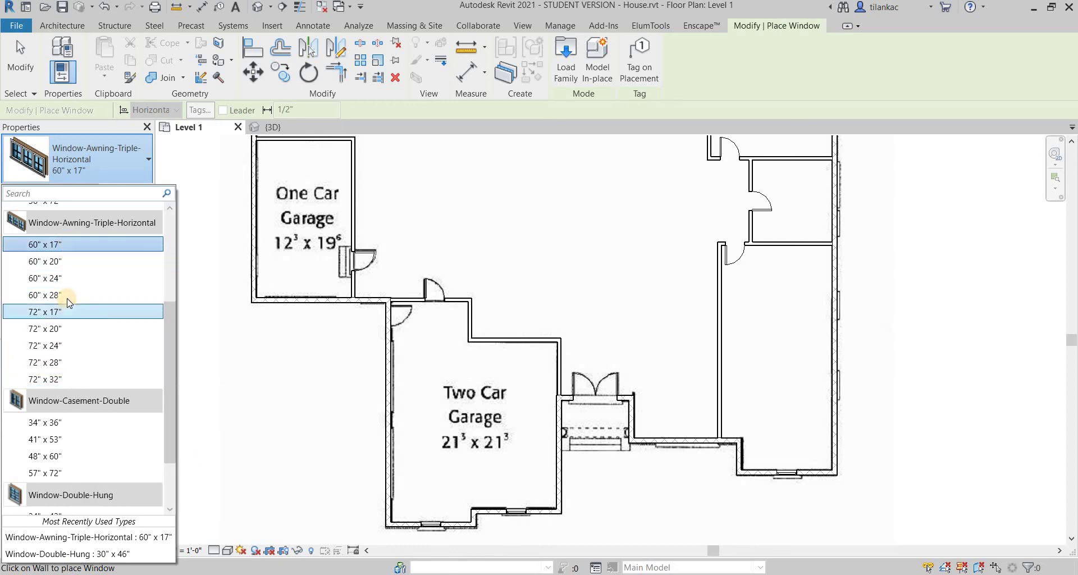
{"action": "left_click", "coordinate": [527, 408]}
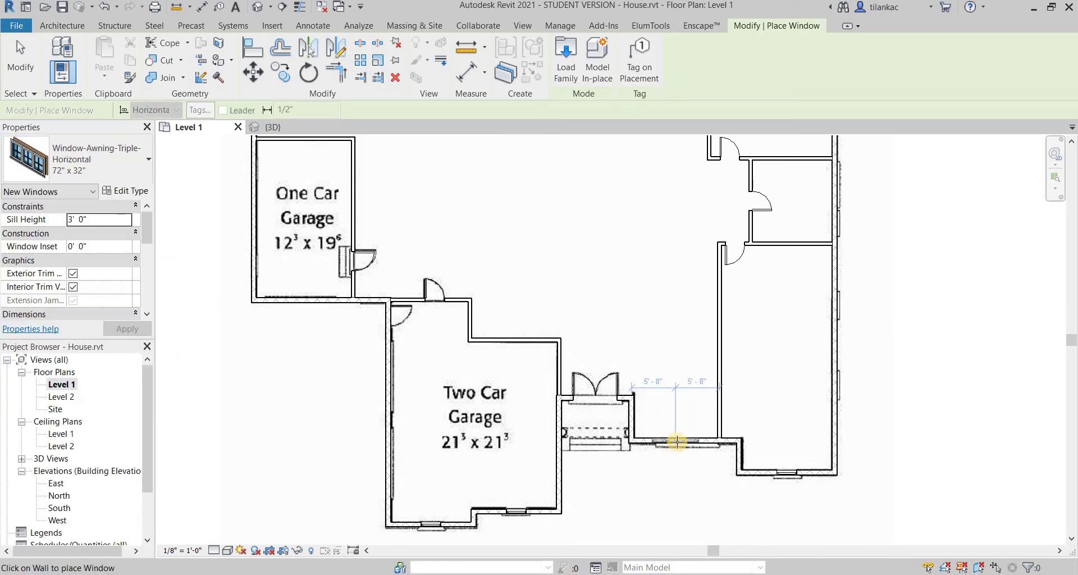
{"action": "left_click", "coordinate": [685, 442]}
{"action": "right_click", "coordinate": [673, 292]}
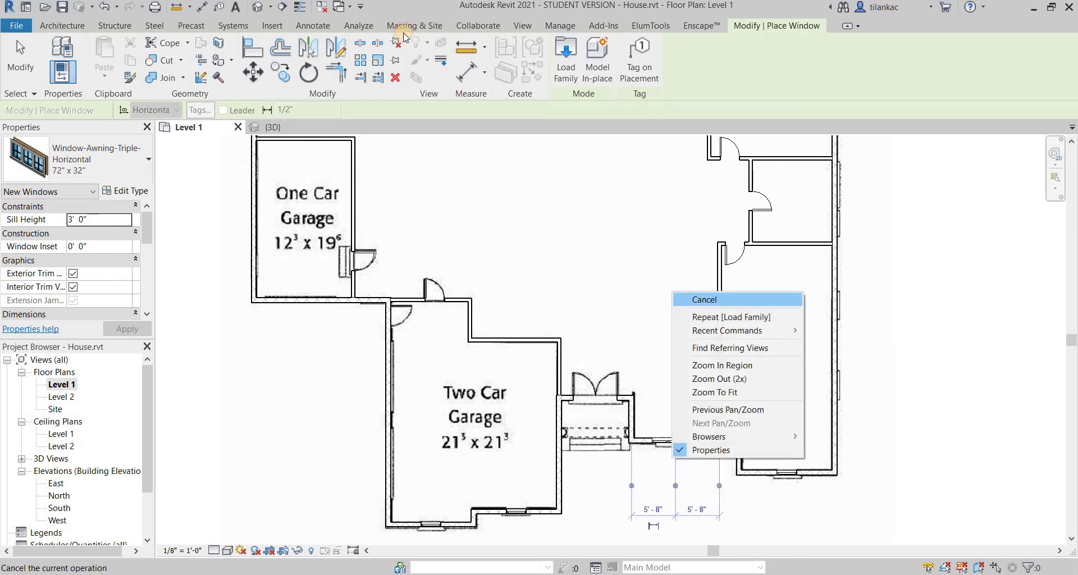
{"action": "left_click", "coordinate": [695, 299]}
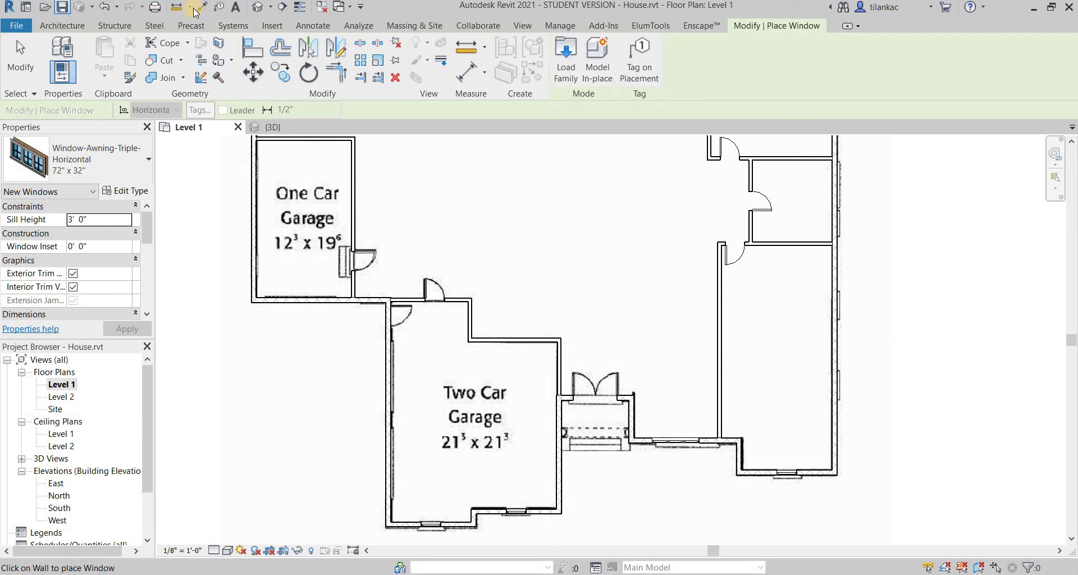
Step: Open the default 3D view of the house and end the window placement command
{"action": "left_click", "coordinate": [257, 10]}
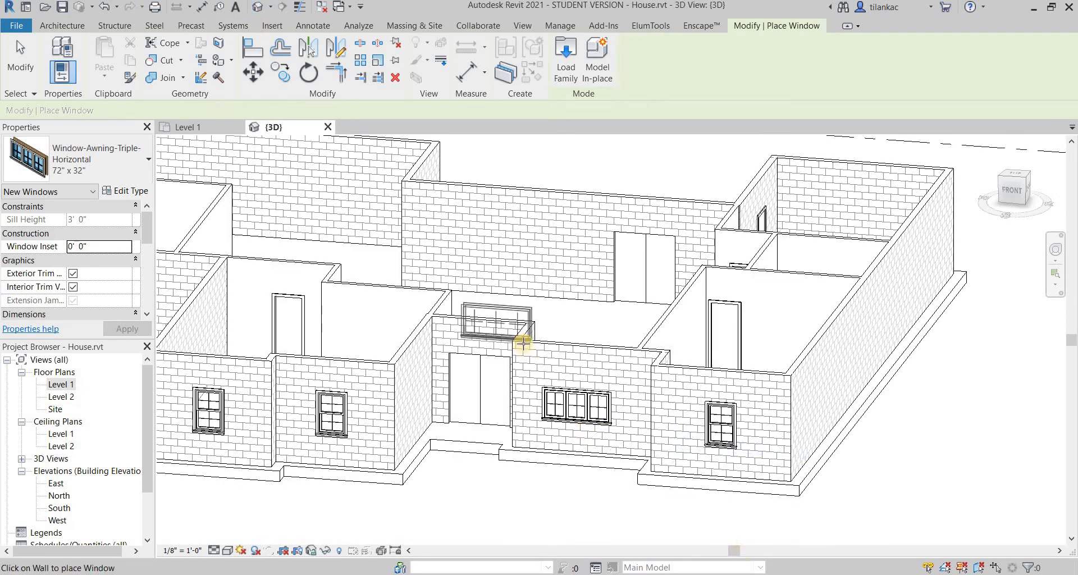
{"action": "right_click", "coordinate": [525, 345]}
{"action": "key", "text": "Escape"}
{"action": "key", "text": "Escape"}
Step: Set the type height of the 72" x 32" triple horizontal awning window in the front wall to 4' 0"
{"action": "left_click", "coordinate": [585, 414]}
{"action": "scroll", "coordinate": [579, 397], "scroll_direction": "up", "scroll_amount": 2}
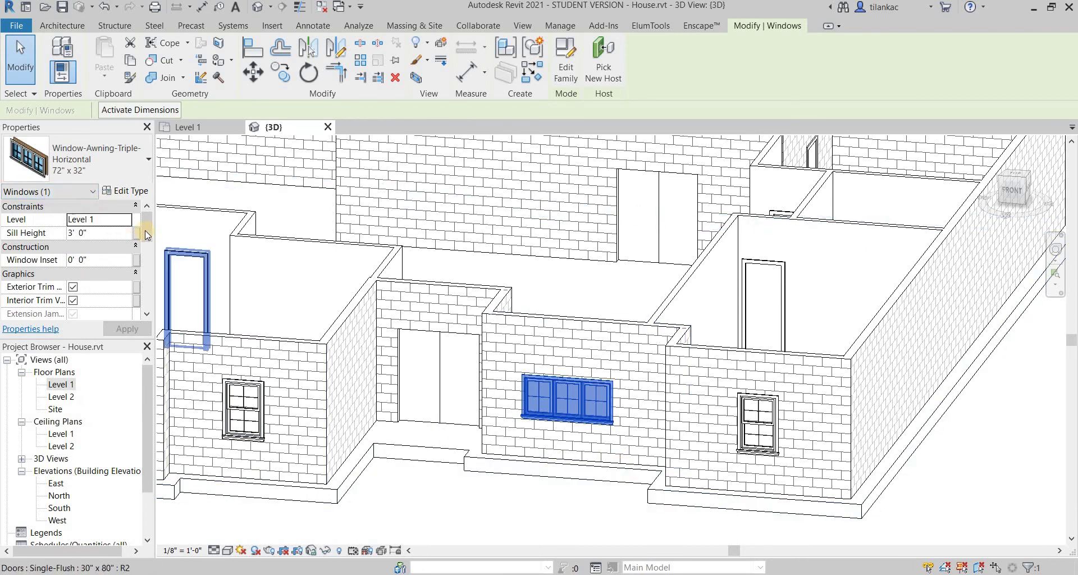
{"action": "left_click", "coordinate": [139, 192]}
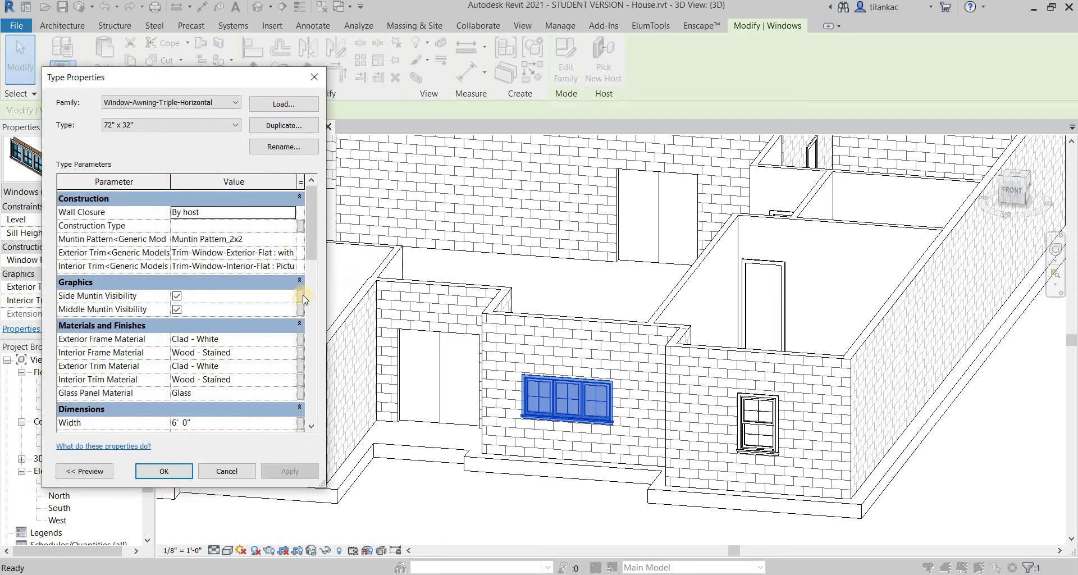
{"action": "left_click_drag", "start_coordinate": [307, 247], "coordinate": [234, 293]}
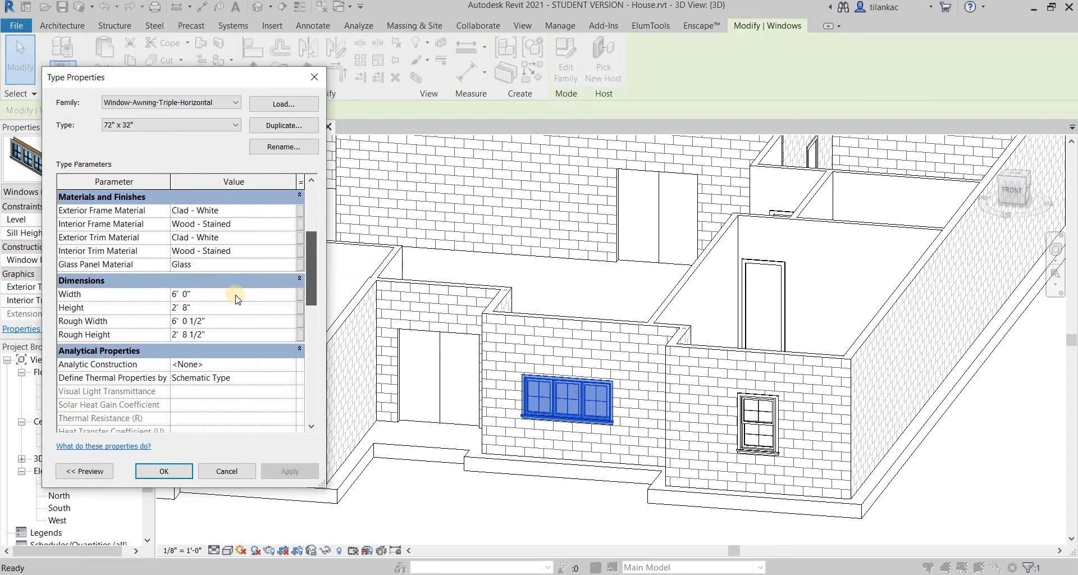
{"action": "left_click", "coordinate": [222, 310]}
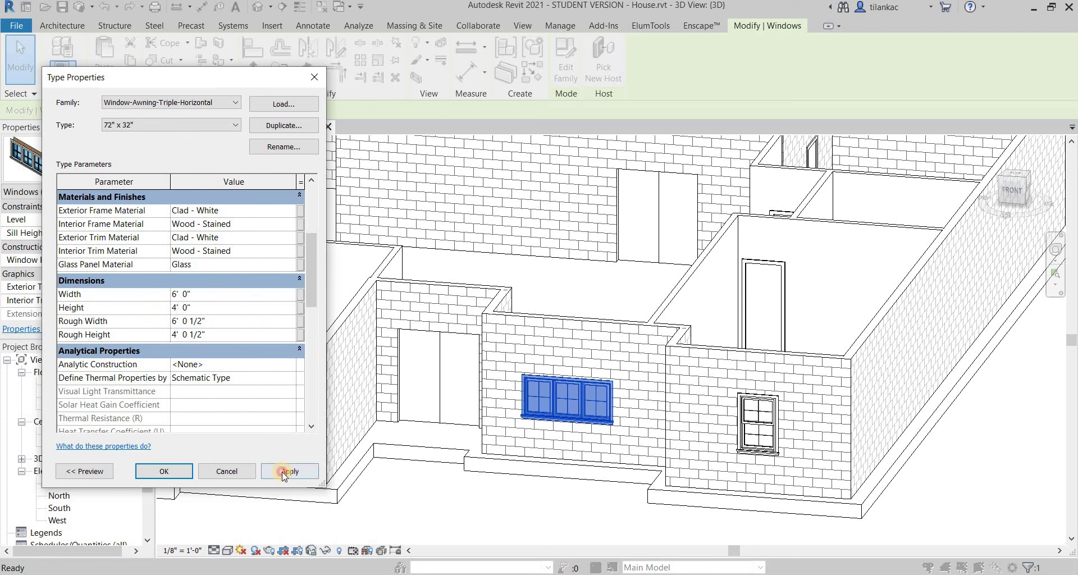
{"action": "left_click", "coordinate": [161, 472]}
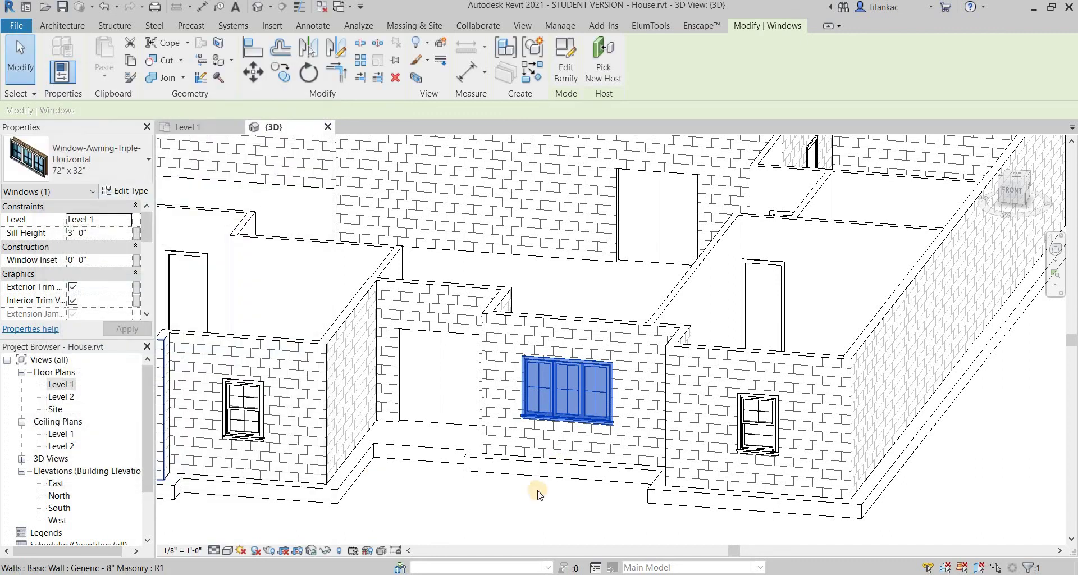
{"action": "key", "text": "Escape"}
Step: Examine the front windows, door openings and overall wall layout of the house in 3D from several angles
{"action": "middle_click_drag", "start_coordinate": [283, 416], "coordinate": [407, 364]}
{"action": "scroll", "coordinate": [462, 364], "scroll_direction": "up", "scroll_amount": 1}
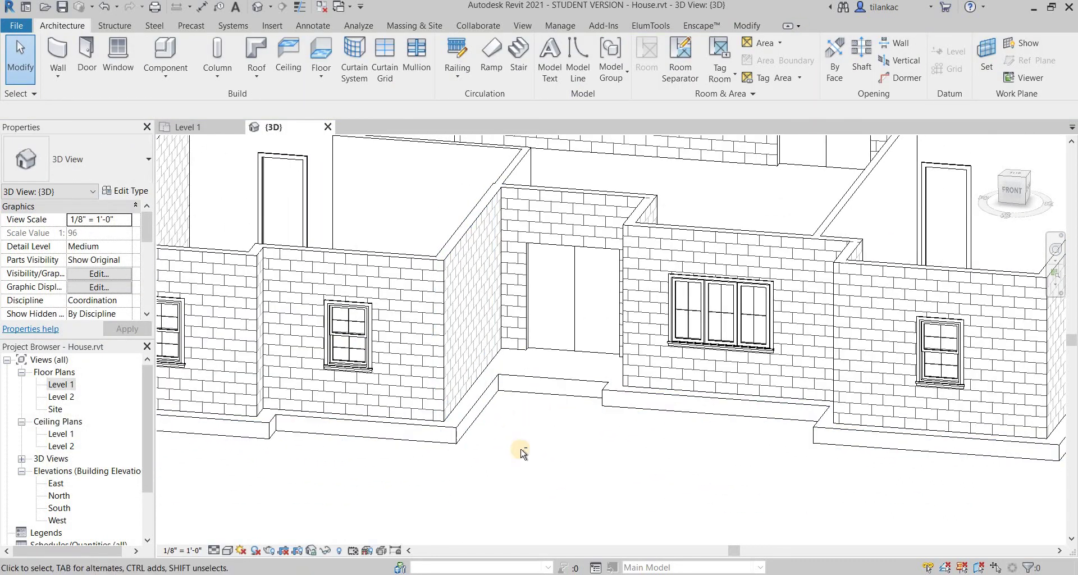
{"action": "middle_click_drag", "start_coordinate": [631, 474], "coordinate": [714, 387], "text": "shift"}
{"action": "scroll", "coordinate": [802, 408], "scroll_direction": "down", "scroll_amount": 4}
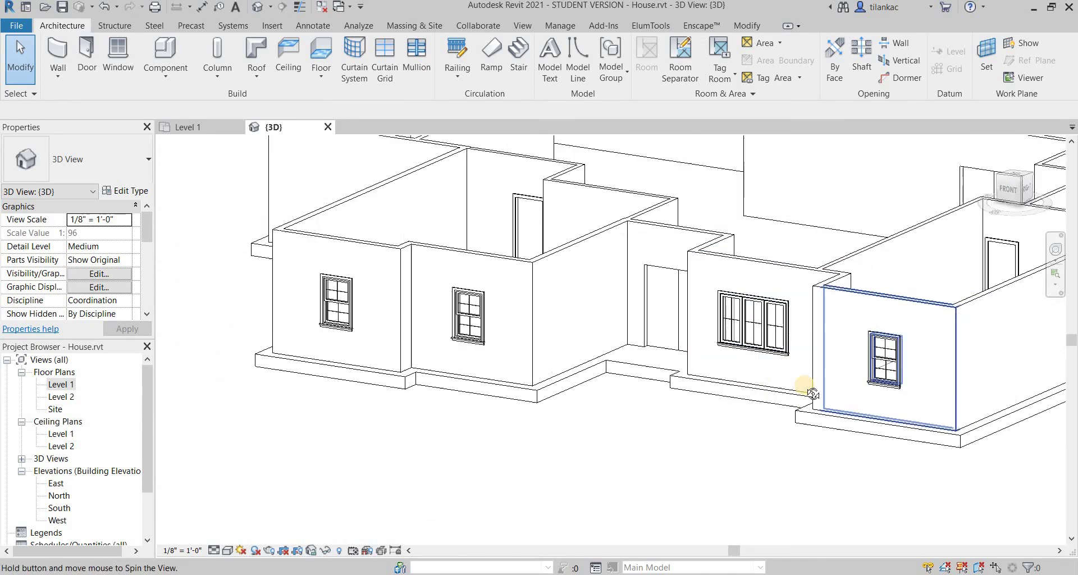
{"action": "scroll", "coordinate": [730, 370], "scroll_direction": "down", "scroll_amount": 2}
{"action": "mouse_move", "coordinate": [690, 396]}
{"action": "middle_mouse_down", "text": "shift"}
{"action": "mouse_move", "coordinate": [772, 365]}
{"action": "mouse_move", "coordinate": [691, 402]}
{"action": "middle_mouse_up", "text": "shift"}
{"action": "scroll", "coordinate": [734, 291], "scroll_direction": "down", "scroll_amount": 2}
{"action": "middle_click_drag", "start_coordinate": [735, 291], "coordinate": [593, 386]}
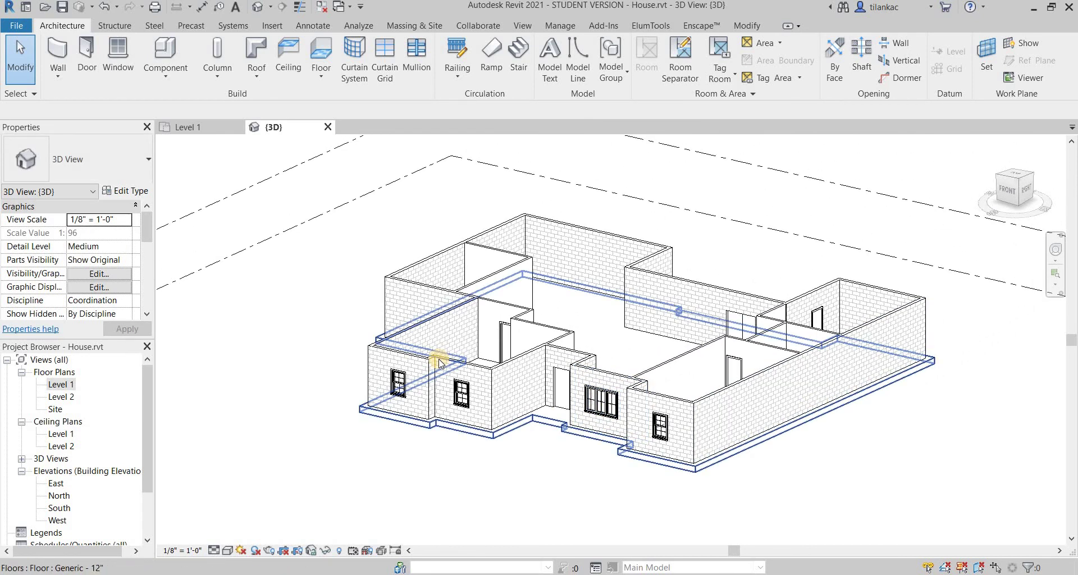
{"action": "scroll", "coordinate": [436, 361], "scroll_direction": "up", "scroll_amount": 4}
{"action": "middle_click_drag", "start_coordinate": [436, 361], "coordinate": [661, 379]}
{"action": "middle_click_drag", "start_coordinate": [767, 433], "coordinate": [655, 382]}
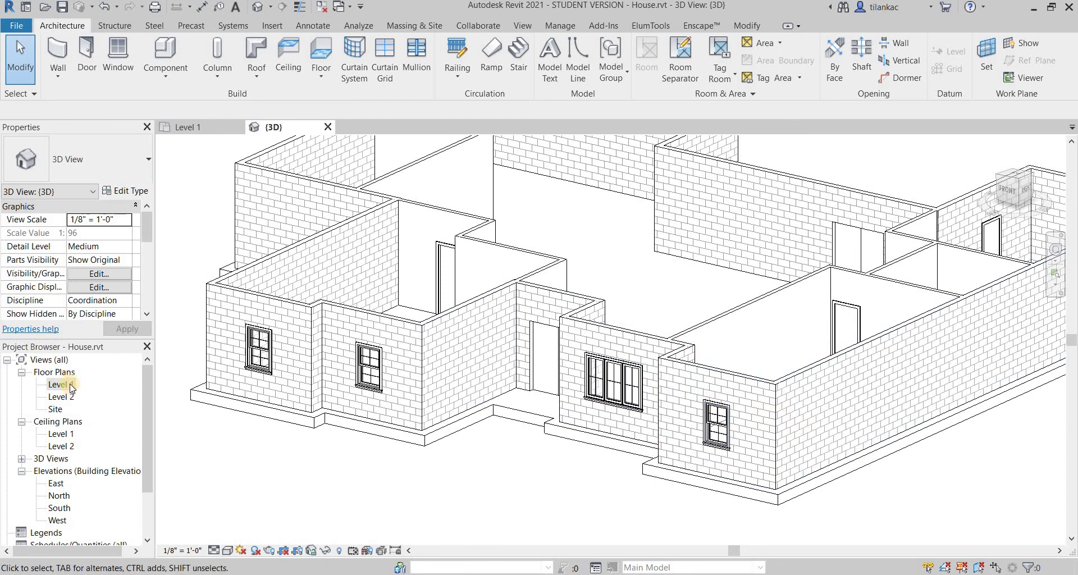
{"action": "scroll", "coordinate": [484, 403], "scroll_direction": "down", "scroll_amount": 2}
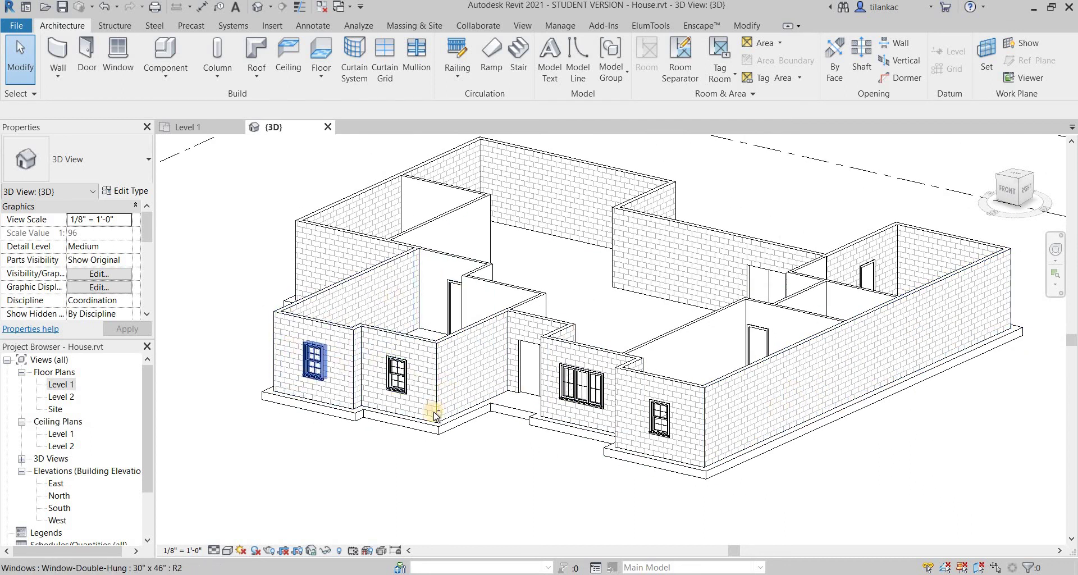
{"action": "middle_click_drag", "start_coordinate": [562, 454], "coordinate": [488, 446], "text": "shift"}
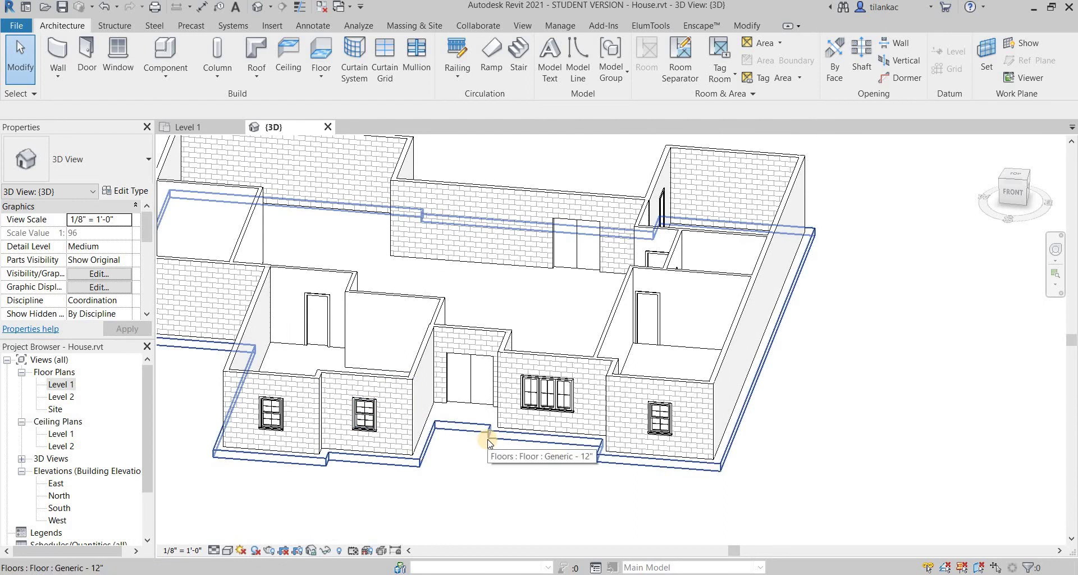